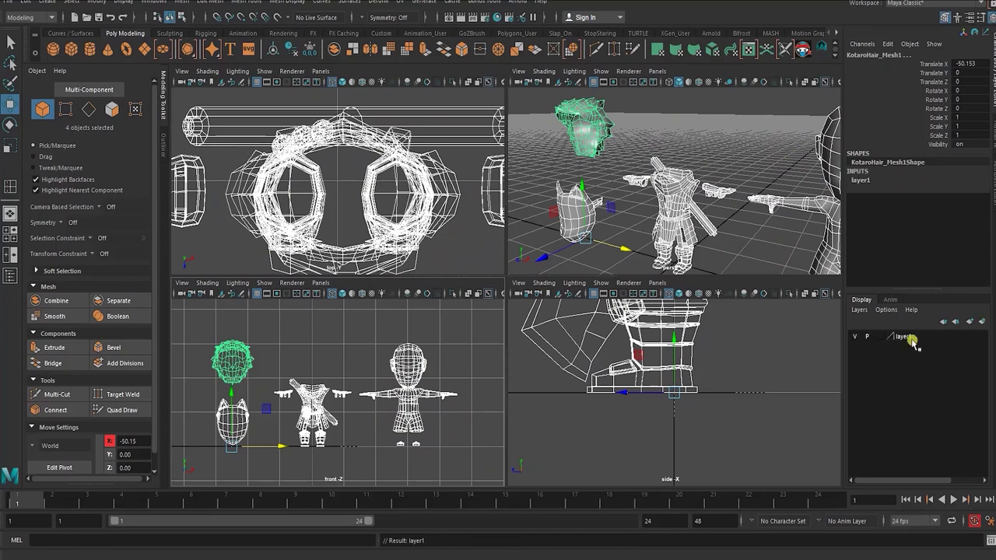
Step: Hide the existing display layer, select the character meshes and add them to a new display layer
click(441, 343)
click(854, 336)
drag(449, 340, 206, 455)
click(982, 322)
Step: Rename the new display layer to High_layer and save its settings
double_click(917, 337)
click(438, 202)
key(BackSpace)
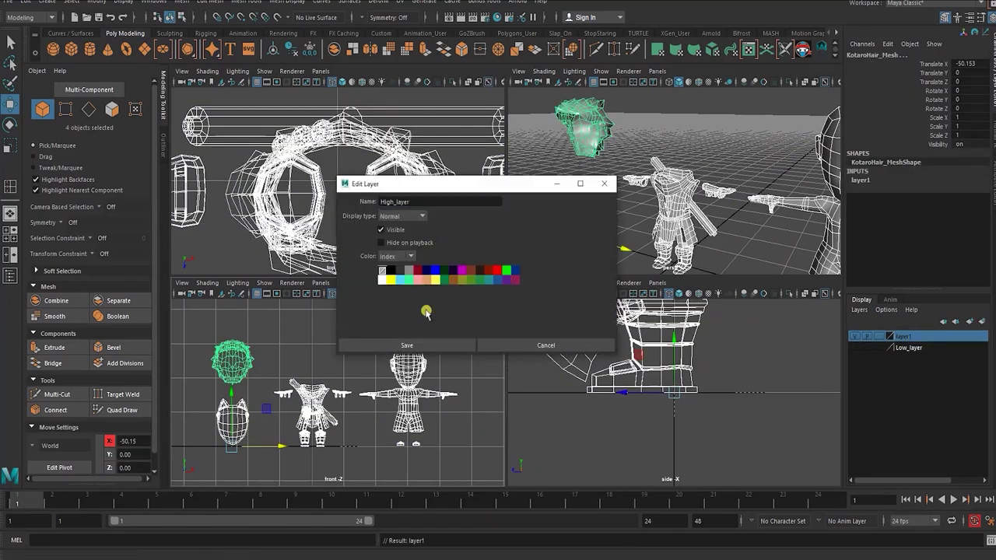
click(435, 270)
click(407, 345)
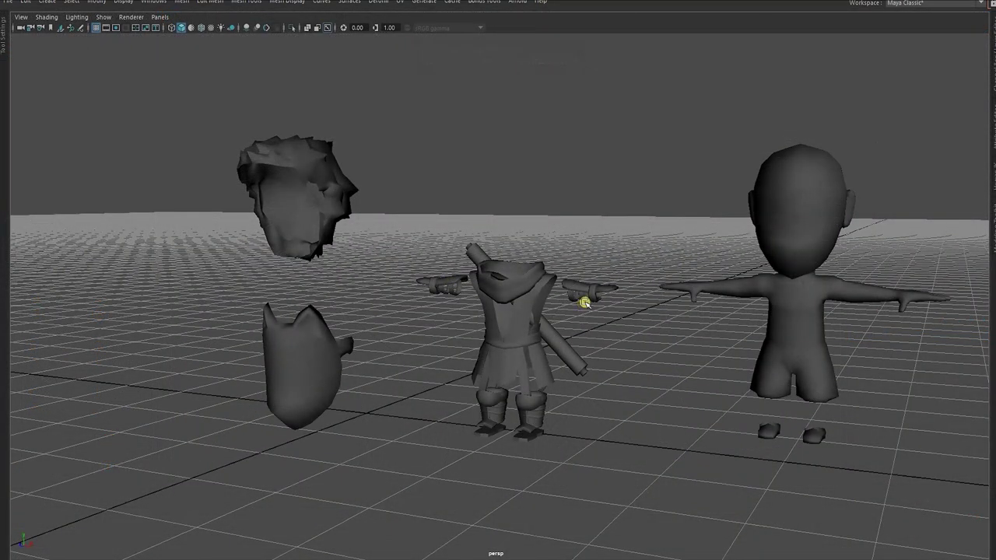
Step: Examine which parts belong to the clothing, fox mask and body meshes, framing the clothing
click(531, 288)
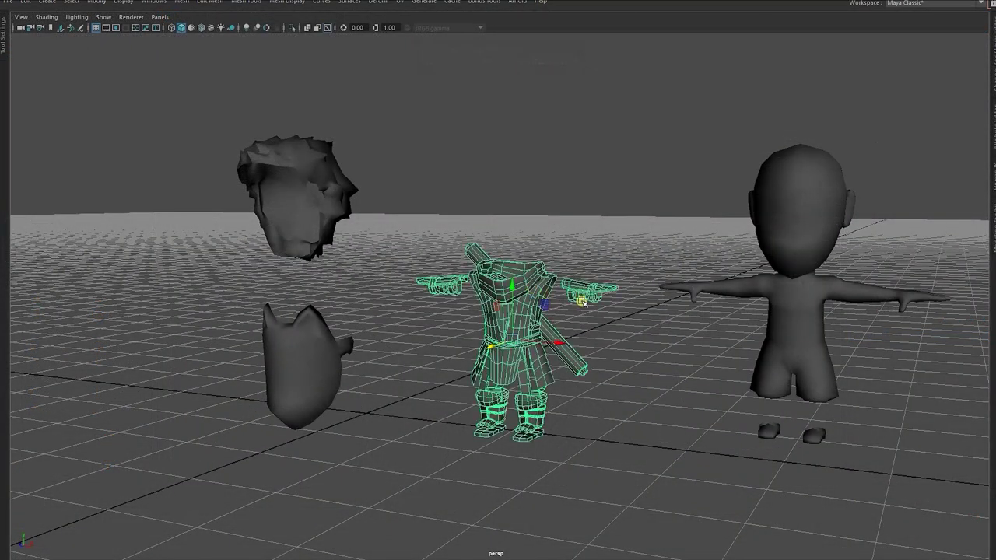
click(339, 350)
click(778, 299)
click(520, 410)
key(f)
alt+right_drag(707, 401, 579, 381)
alt+drag(578, 381, 589, 395)
Step: Move the scroll tube away from the back of the outfit
key(space)
drag(463, 416, 484, 218)
alt+drag(495, 259, 477, 280)
click(562, 370)
drag(476, 496, 548, 417)
alt+drag(491, 434, 479, 445)
Step: Move the scarf above the outfit and the tunic out in front of it
click(479, 354)
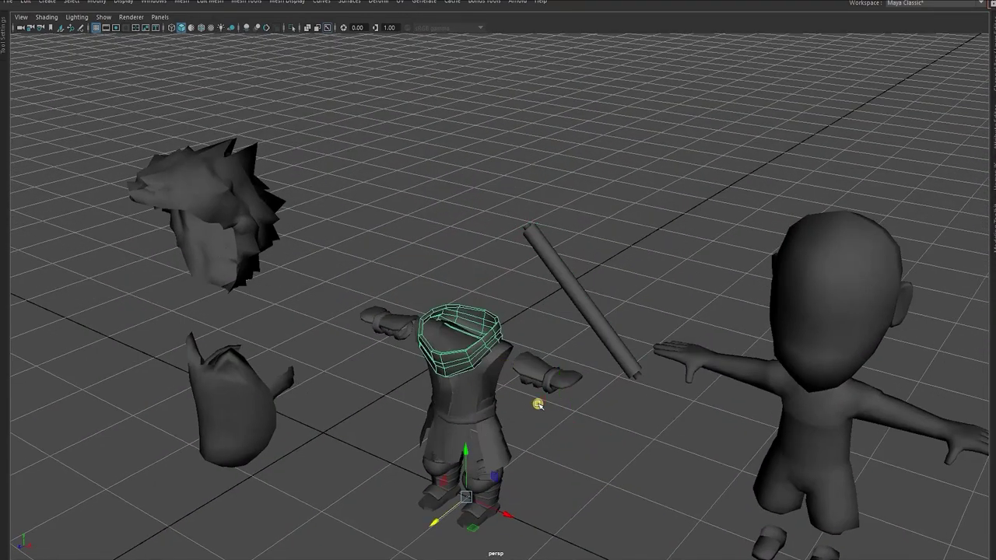
drag(503, 508, 374, 448)
drag(292, 461, 392, 405)
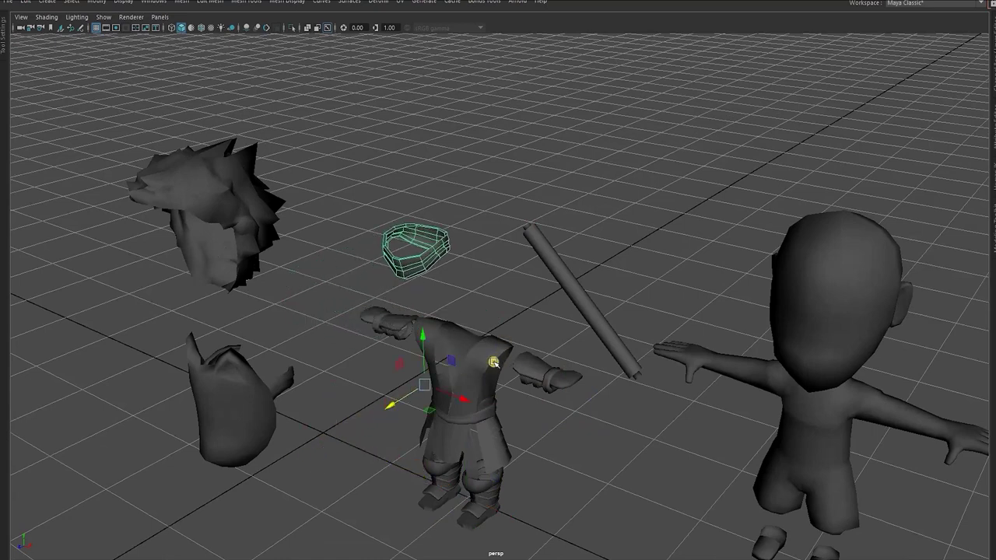
click(493, 363)
drag(428, 525, 318, 559)
alt+drag(429, 414, 504, 386)
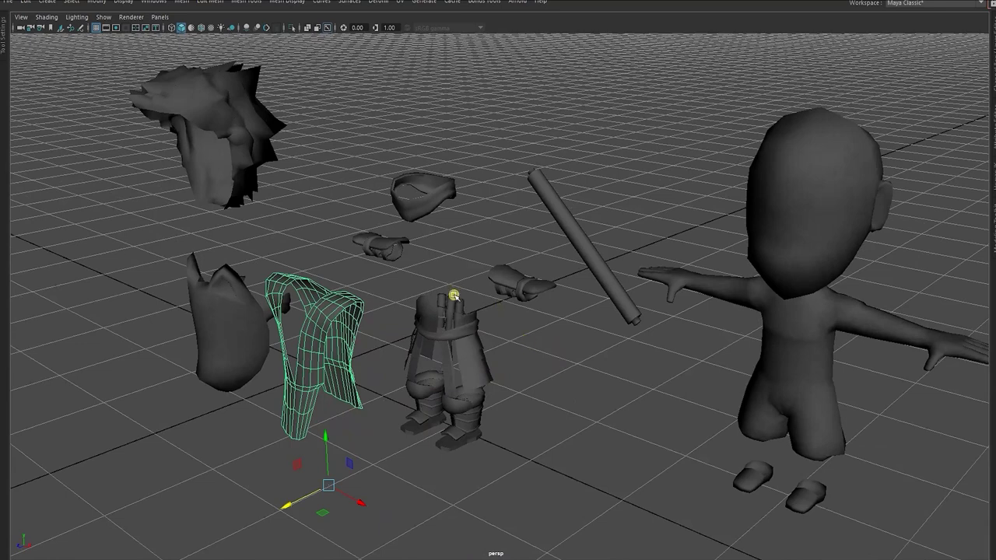
Step: Pull one of the small belt canisters away from the waist of the outfit
scroll(459, 303, up, 3)
click(444, 321)
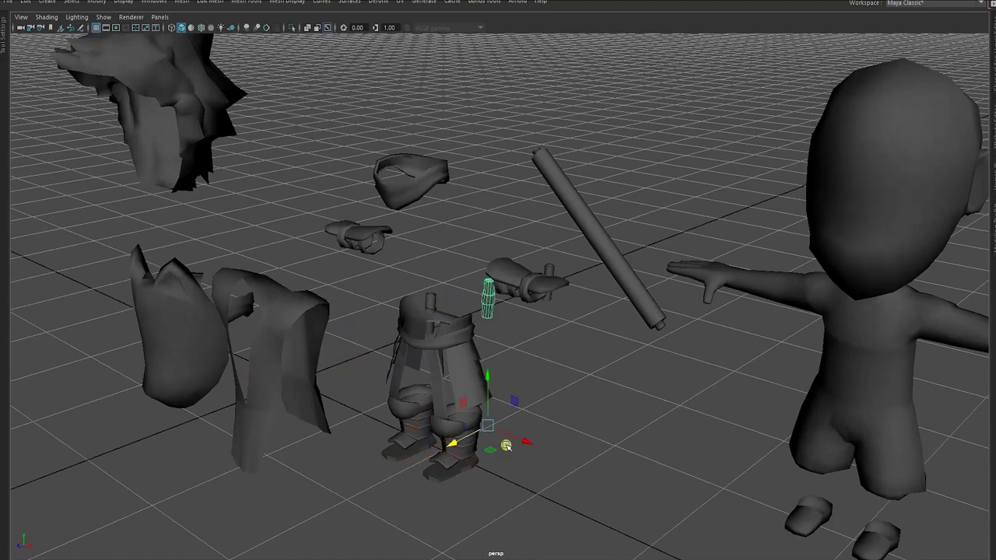
drag(506, 446, 477, 476)
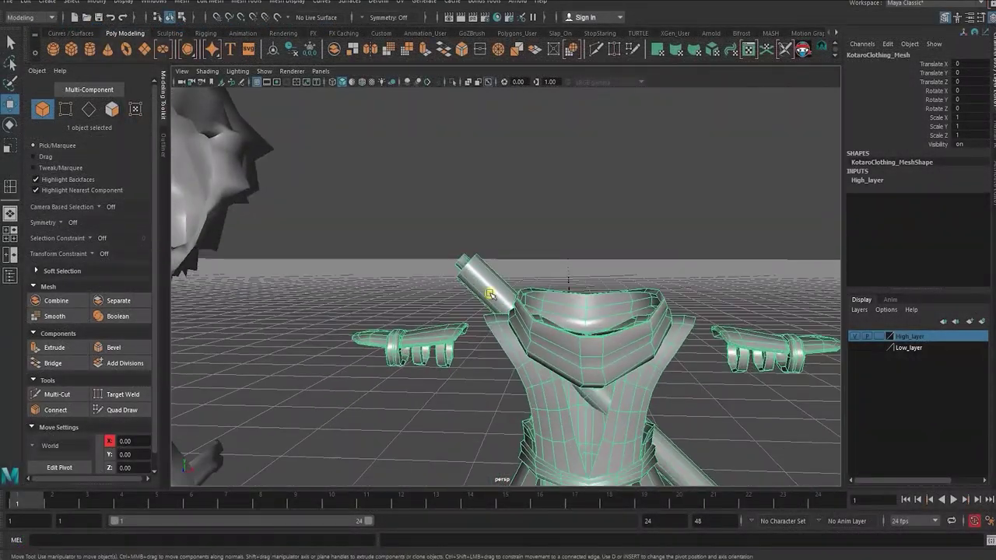
Step: Compare the clothing mesh with and without smooth preview, examining the edges of the scarf and scroll tube
key(3)
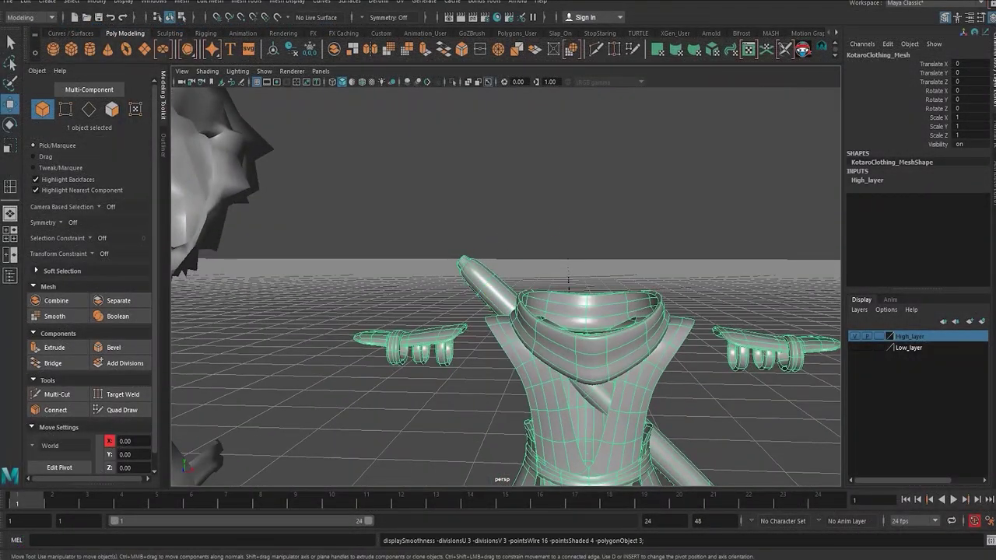
click(758, 137)
alt+middle_drag(526, 313, 471, 244)
alt+right_drag(472, 244, 677, 287)
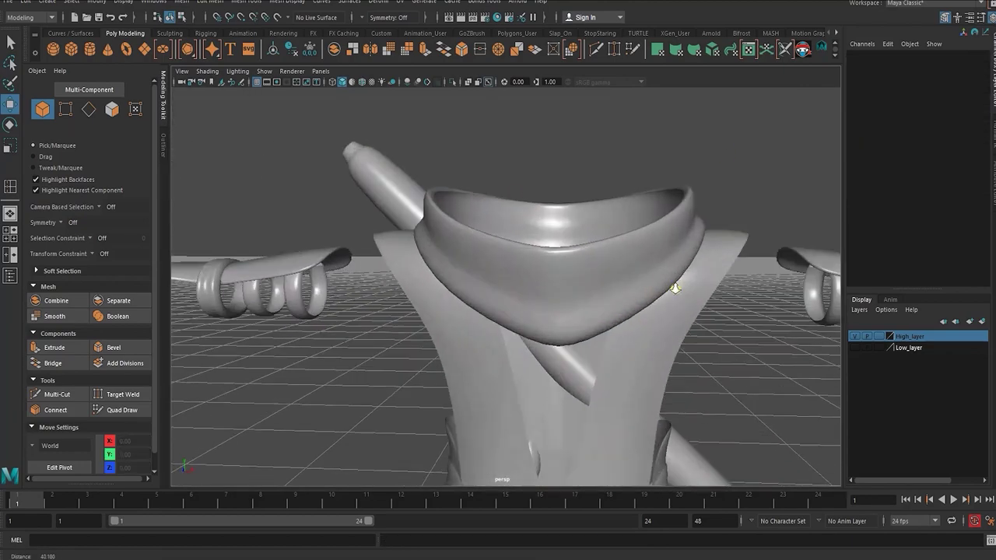
alt+drag(677, 287, 778, 365)
click(351, 209)
key(1)
alt+middle_drag(336, 169, 491, 299)
alt+right_drag(492, 299, 521, 342)
key(3)
click(585, 283)
alt+drag(537, 365, 555, 320)
alt+right_drag(556, 320, 661, 335)
Step: Return the clothing to its unsmoothed display and insert an edge loop beside the scroll tube's upper end rim
click(456, 310)
key(1)
alt+right_drag(389, 303, 494, 317)
key(g)
drag(425, 303, 429, 302)
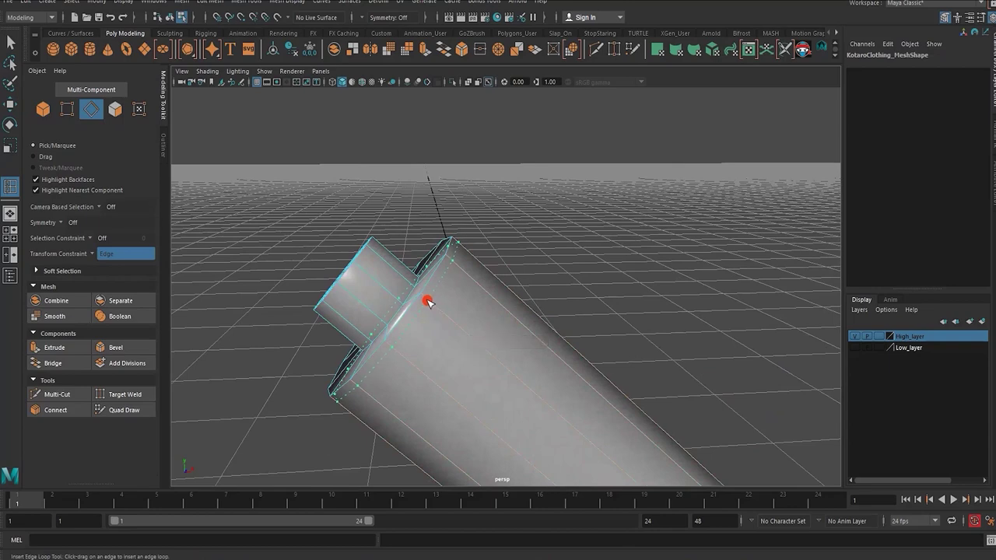
click(428, 302)
alt+drag(373, 322, 455, 316)
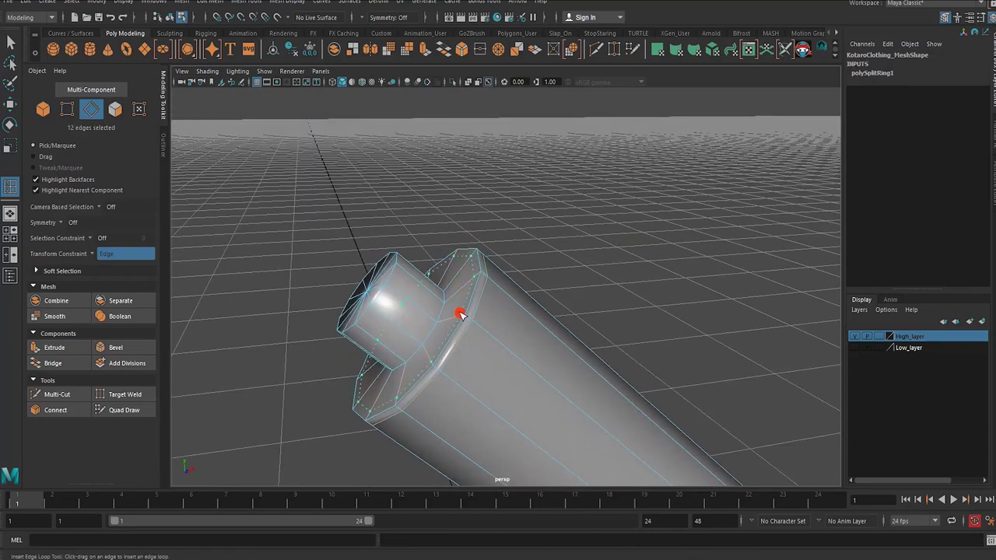
Step: Insert an edge loop on the scroll tube's ring-shaped end face and slightly adjust its position
click(462, 314)
key(w)
drag(418, 328, 421, 330)
scroll(459, 326, up, 3)
click(502, 237)
Step: Insert supporting edge loops around the base and outer rim of the scroll tube's small end cap
alt+drag(498, 241, 465, 298)
shift+right_drag(476, 323, 482, 393)
drag(480, 381, 448, 380)
drag(449, 381, 446, 379)
click(399, 349)
drag(385, 341, 379, 339)
key(w)
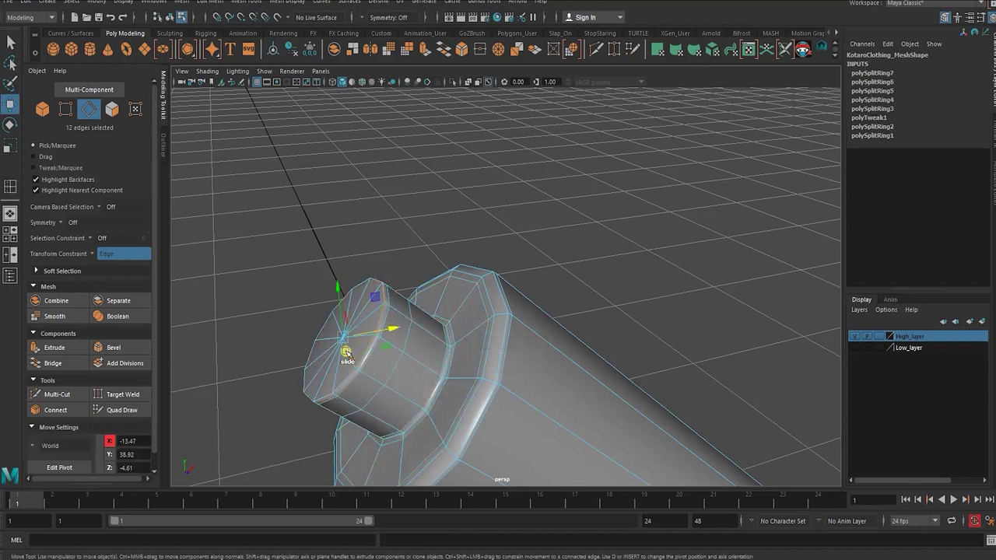
Step: Select the faces around the end cap's centre vertex and extrude them with an offset of 0.2
right_drag(340, 339, 299, 346)
click(341, 334)
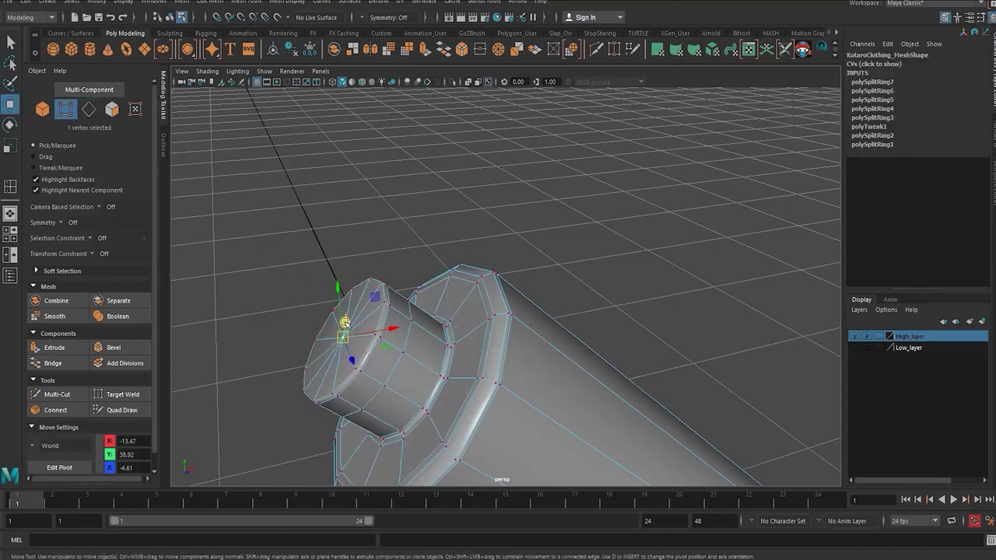
key(ctrl+F11)
key(ctrl+e)
drag(748, 172, 756, 173)
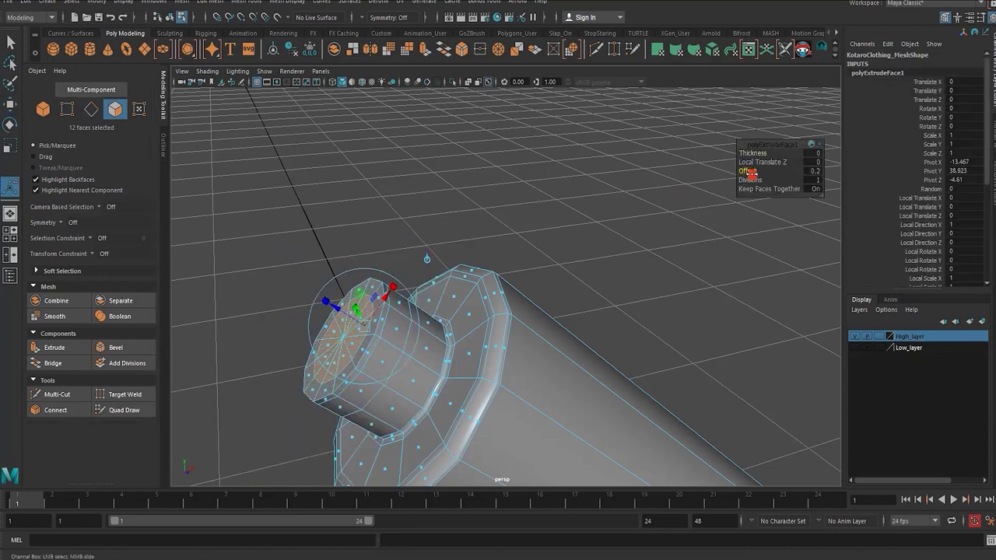
click(505, 267)
Step: Insert an edge loop on the end cap's front face and slightly adjust the face's centre
alt+middle_drag(405, 320, 444, 296)
scroll(444, 295, up, 3)
key(g)
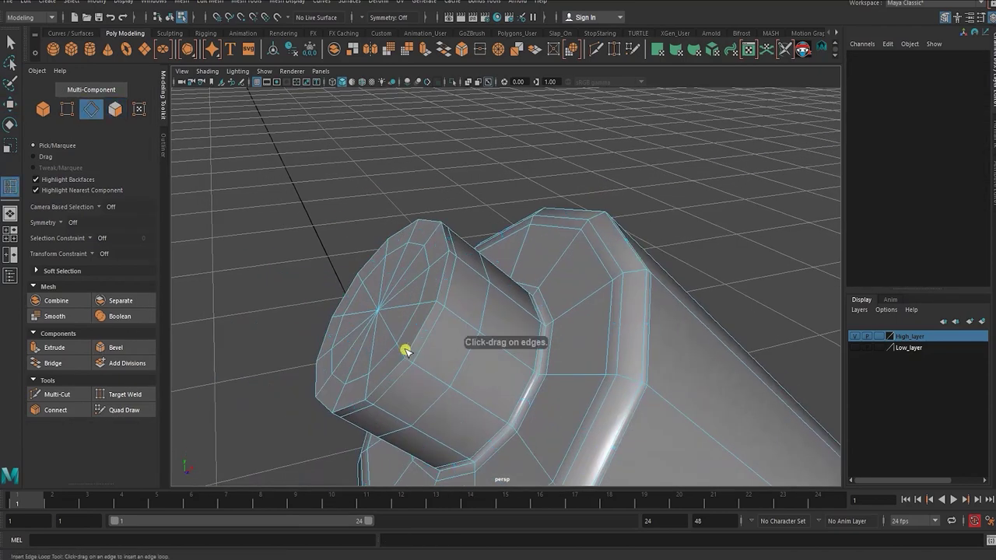
click(408, 350)
key(w)
drag(376, 310, 377, 310)
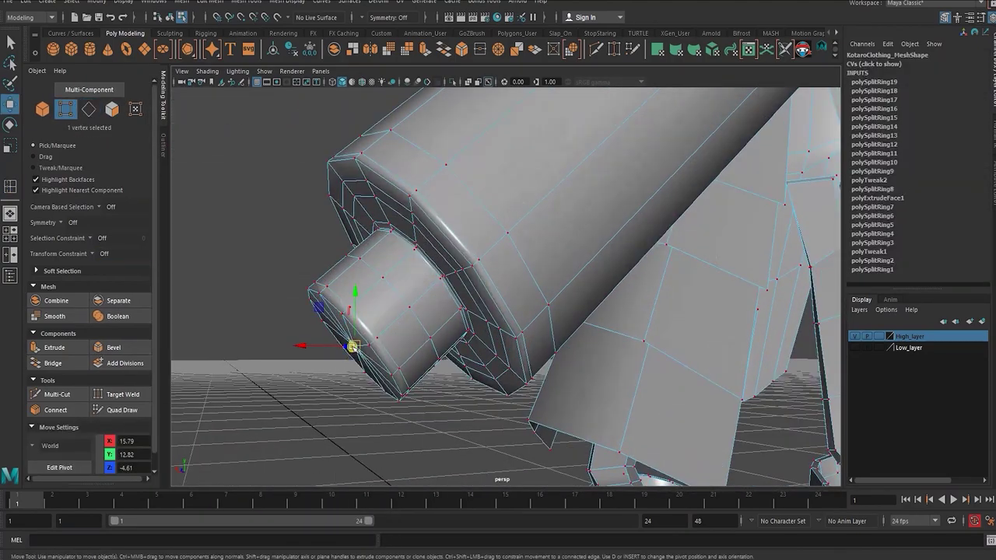
Step: Extrude the centre faces of the end cap at the scroll tube's lower end
key(ctrl+e)
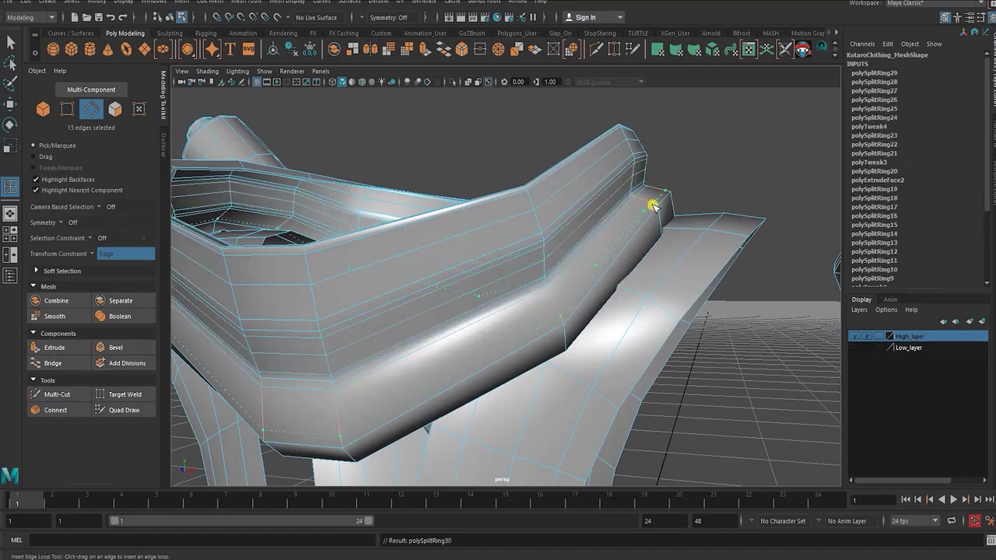
Step: Insert an edge loop along the scarf's lower fold and display the clothing in smooth preview
key(w)
key(g)
click(565, 332)
key(w)
drag(414, 248, 411, 254)
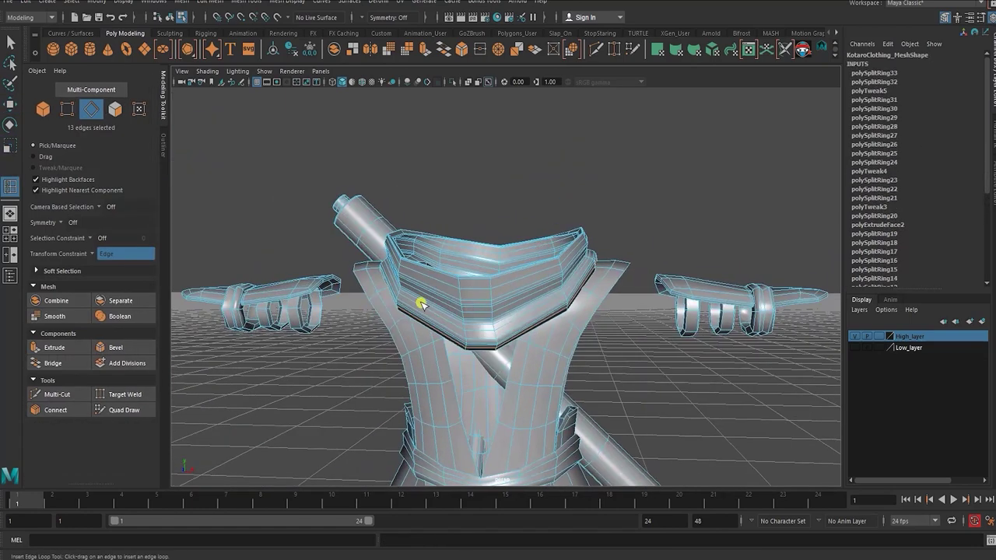
key(F8)
key(3)
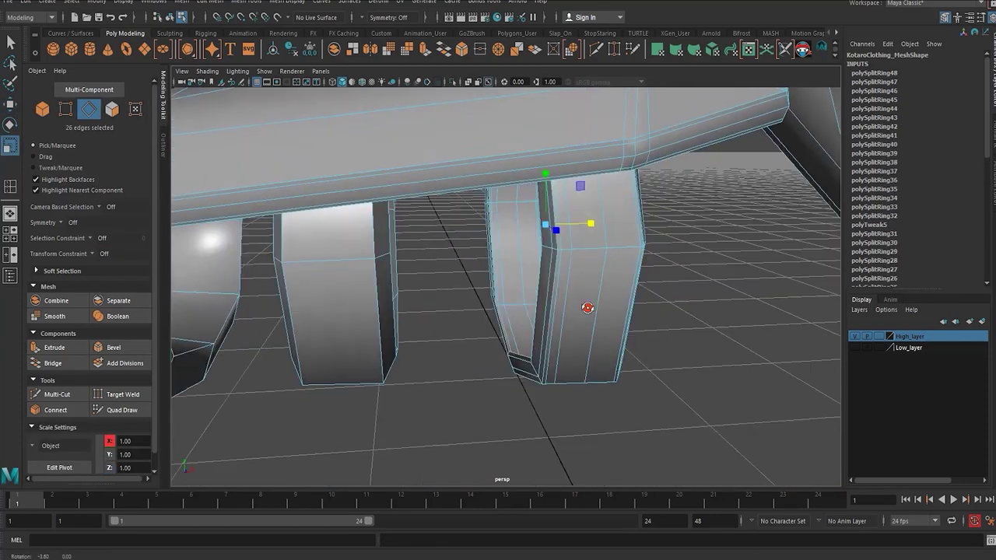
Step: Check the glove's finger straps in smooth preview and insert an edge loop around the wrist band
key(F8)
key(3)
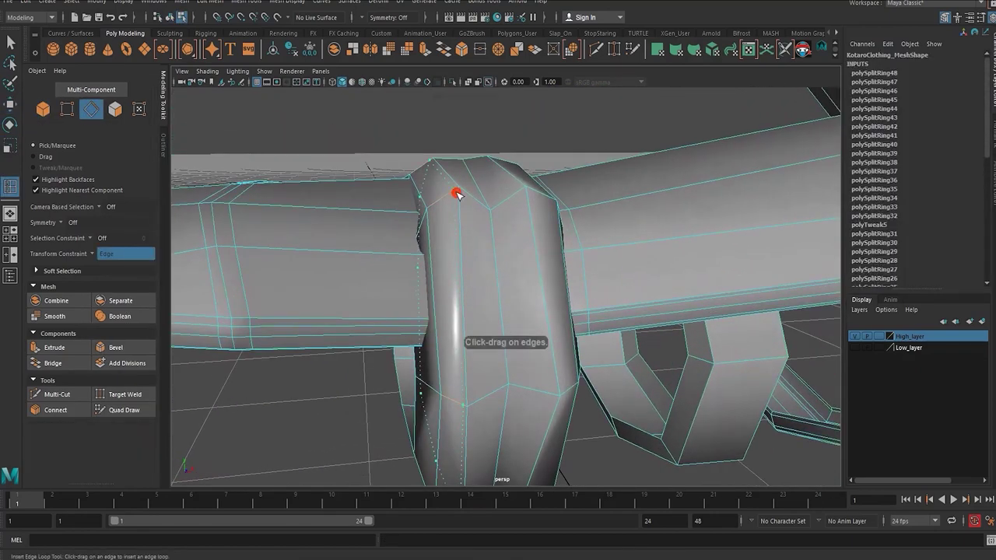
drag(454, 194, 482, 205)
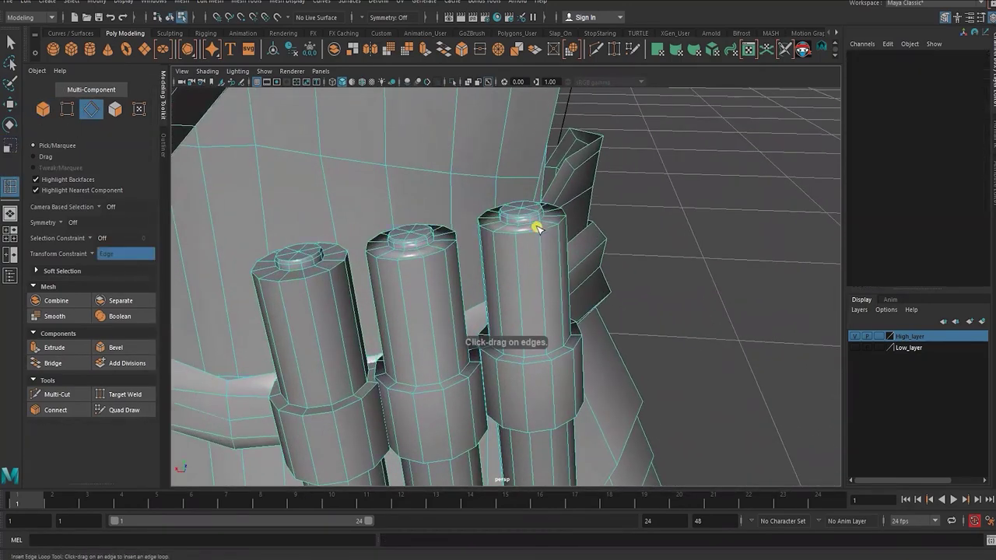
Step: Insert an edge loop just below the top rim of the outermost belt canister
click(537, 227)
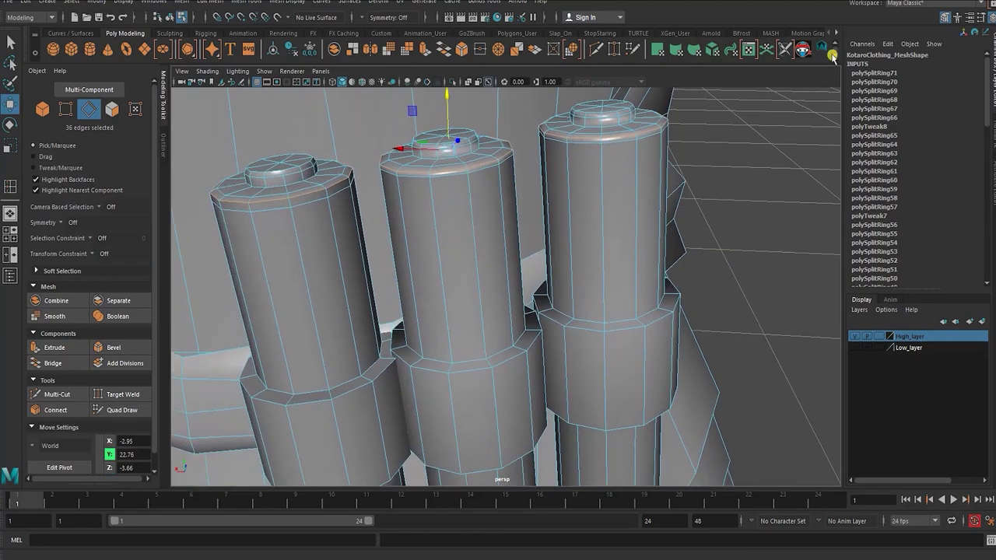
Step: Try to offset edge loops around the collar rim of a belt canister with the offset edge loop tool
click(832, 56)
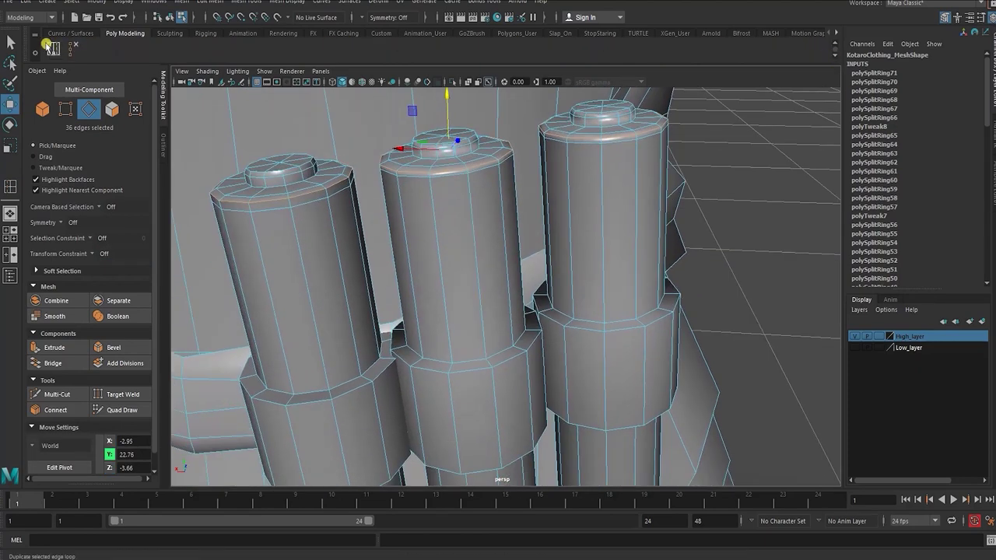
click(51, 48)
alt+right_drag(299, 234, 405, 284)
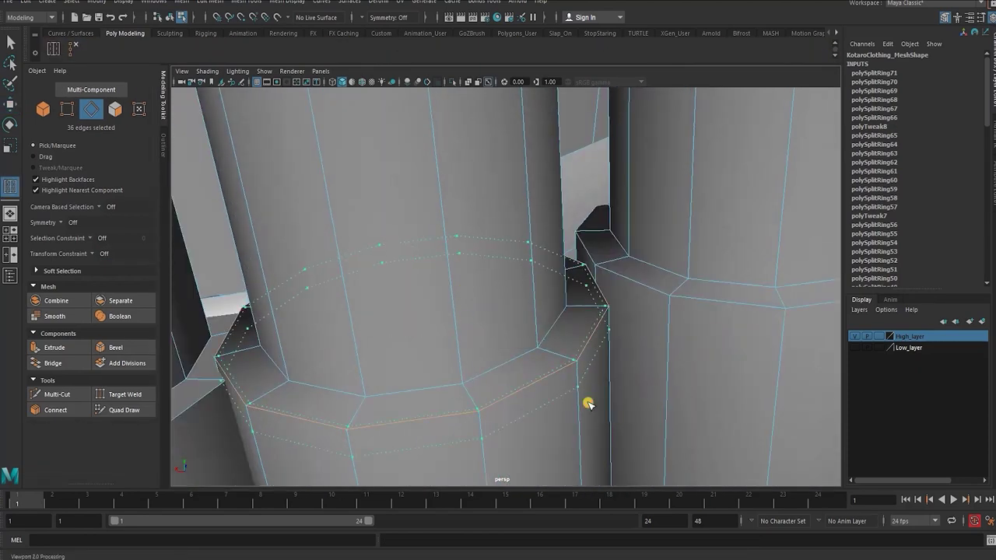
drag(587, 404, 586, 398)
alt+right_drag(585, 399, 540, 350)
key(ctrl+z)
Step: Insert an edge loop around the collar of each of the three belt canisters
alt+drag(540, 349, 476, 322)
drag(633, 262, 634, 266)
alt+right_drag(591, 296, 514, 304)
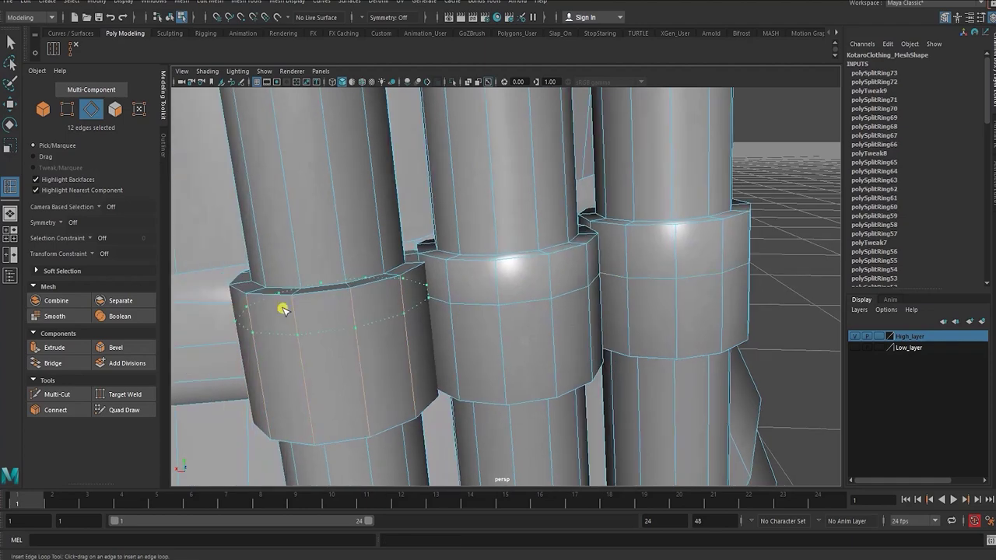
click(283, 309)
Step: Add offset edge loops along the top rims of the canister collars
alt+right_drag(282, 309, 373, 335)
click(53, 48)
drag(397, 306, 398, 308)
alt+drag(458, 365, 467, 327)
drag(504, 289, 570, 549)
alt+drag(545, 350, 573, 498)
Step: Adjust the scale and height of the new collar rim loops and offset further edge loops on the collars
key(r)
drag(642, 263, 400, 218)
key(w)
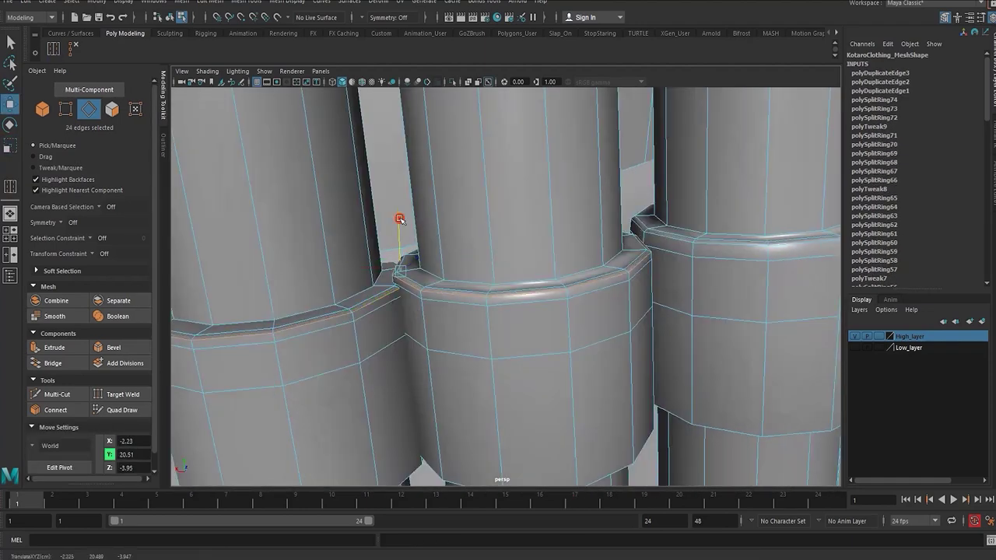
click(53, 48)
click(365, 327)
click(369, 328)
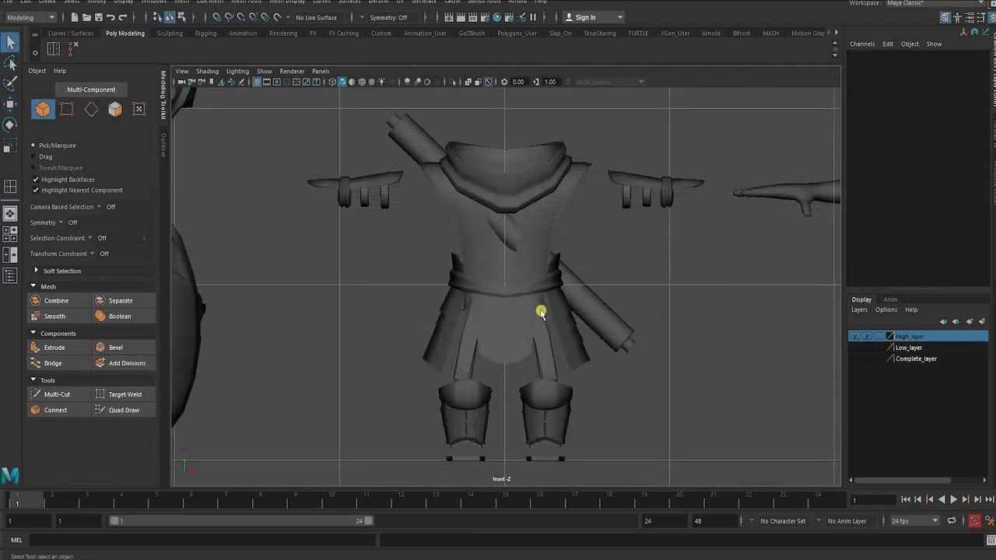
Step: Turn on smooth preview for the hair and fox mask meshes in the front view
click(544, 317)
scroll(529, 304, down, 2)
scroll(450, 322, down, 2)
click(386, 364)
alt+middle_drag(385, 364, 437, 410)
scroll(341, 288, down, 2)
drag(401, 333, 402, 337)
key(3)
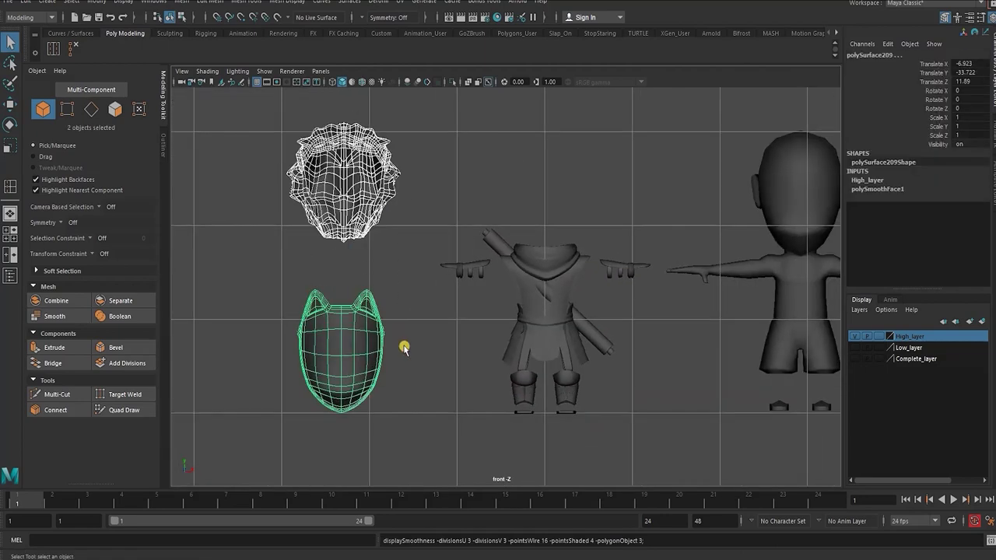
click(407, 342)
Step: Turn on smooth preview for the body mesh
scroll(418, 327, down, 1)
alt+middle_drag(418, 327, 334, 354)
drag(599, 224, 678, 383)
key(3)
click(565, 356)
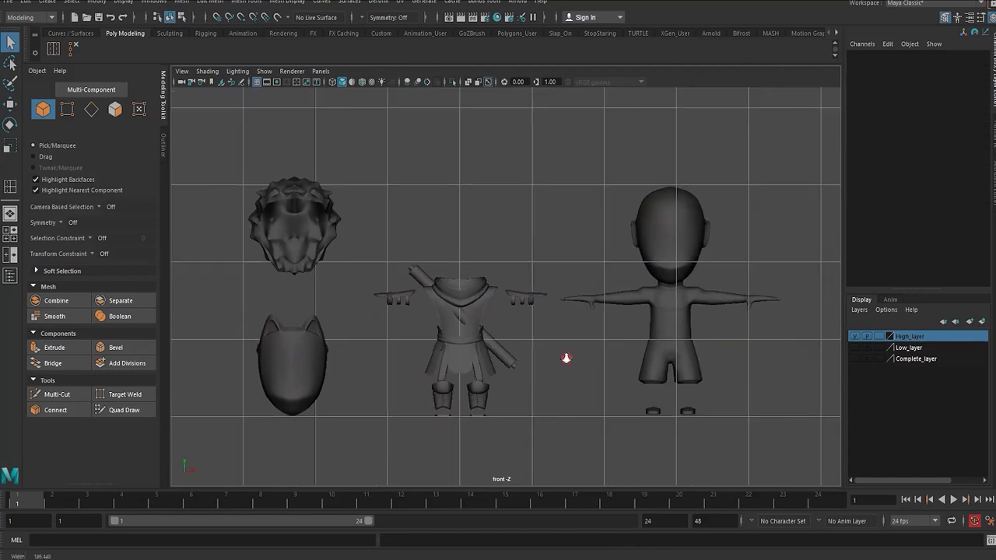
Step: Examine the smoothed clothing mesh from several angles in the perspective view
key(space)
key(space)
scroll(570, 248, up, 3)
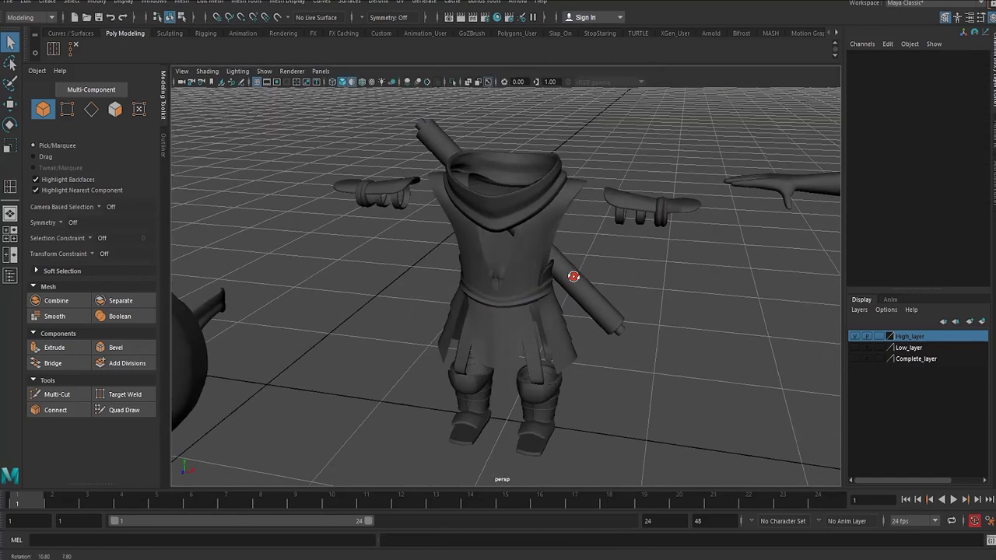
alt+drag(641, 342, 639, 327)
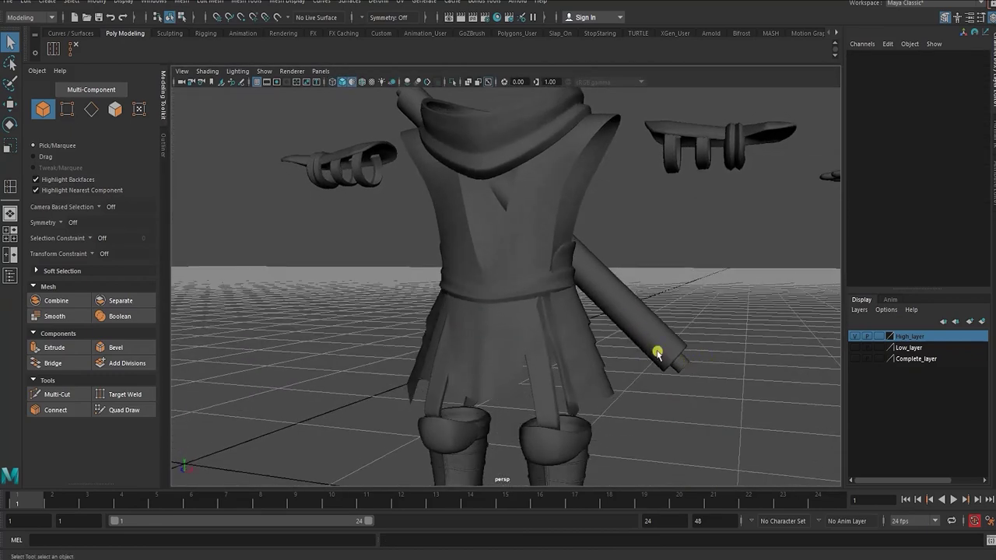
scroll(531, 380, down, 3)
scroll(563, 424, up, 1)
alt+drag(562, 425, 475, 357)
click(545, 414)
Step: Display the fox mask without smooth preview and examine its topology up close
scroll(420, 327, down, 3)
alt+middle_drag(403, 317, 506, 350)
click(347, 318)
alt+drag(342, 319, 274, 321)
key(1)
alt+middle_drag(273, 321, 425, 317)
alt+right_drag(425, 317, 526, 355)
alt+drag(471, 296, 457, 346)
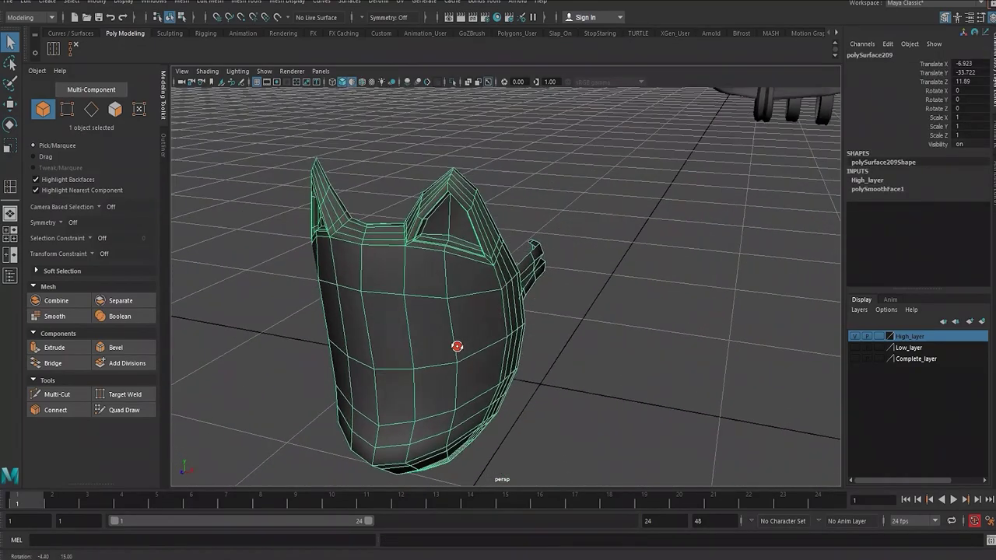
Step: Select the hair mesh and examine its wireframe
alt+right_drag(499, 356, 225, 267)
alt+middle_drag(412, 213, 409, 244)
alt+drag(409, 245, 396, 225)
click(397, 225)
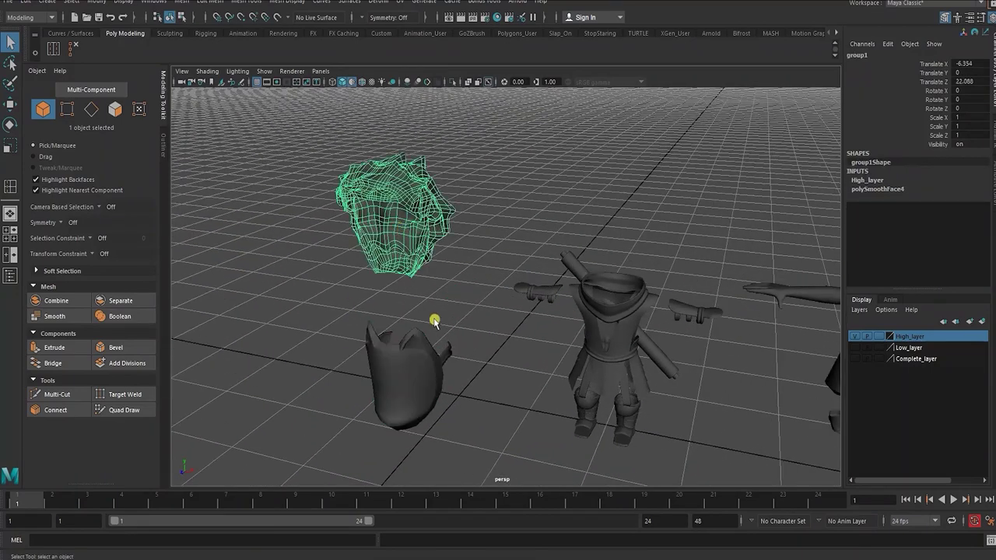
click(485, 325)
Step: Compare the body mesh without and with smooth preview
alt+drag(485, 325, 536, 266)
alt+right_drag(536, 267, 611, 260)
click(628, 257)
click(695, 301)
click(630, 283)
key(1)
click(691, 308)
click(619, 267)
key(3)
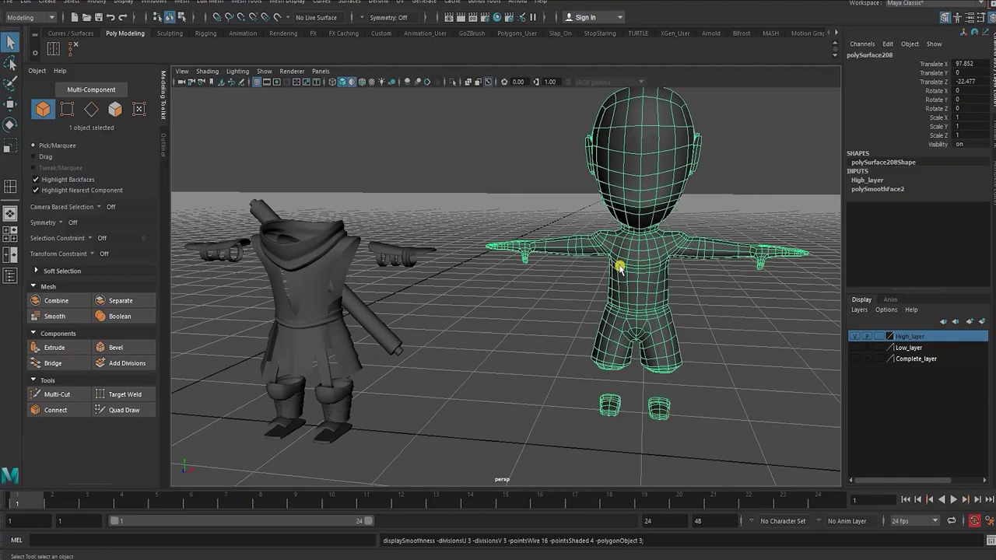
Step: Apply Smooth with one division to the hair, mask, clothing and body meshes together
click(705, 289)
alt+drag(641, 266, 611, 256)
click(610, 167)
scroll(607, 258, down, 5)
drag(190, 116, 747, 389)
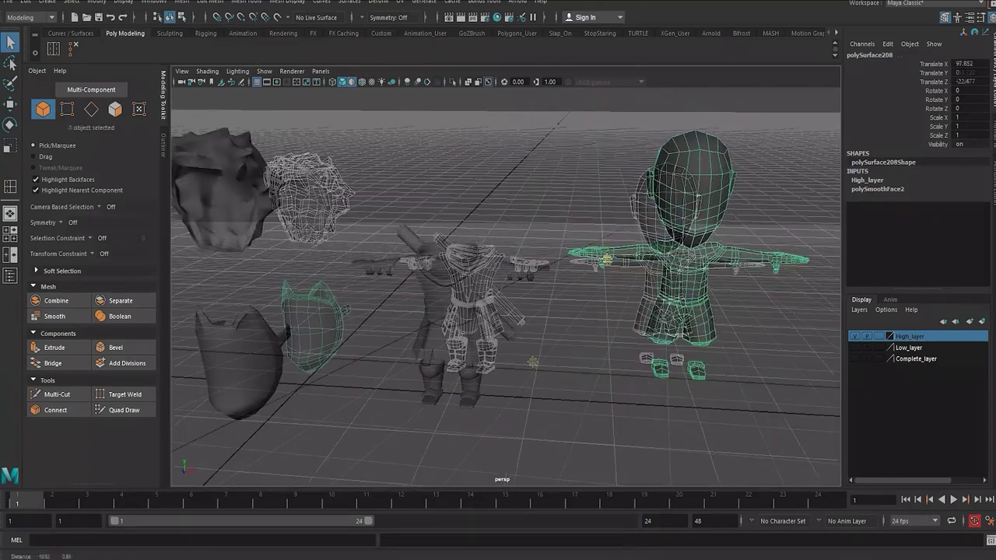
alt+drag(534, 360, 522, 238)
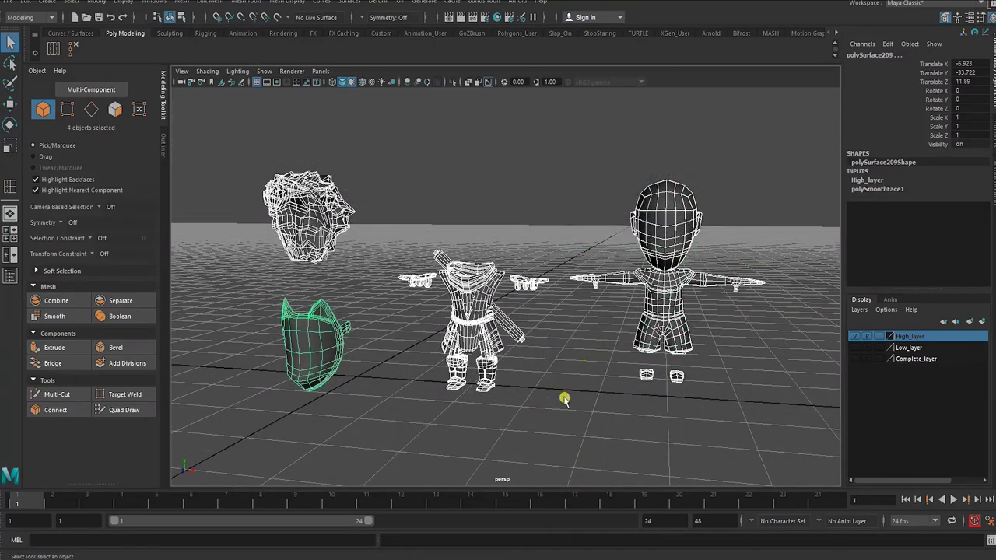
click(879, 190)
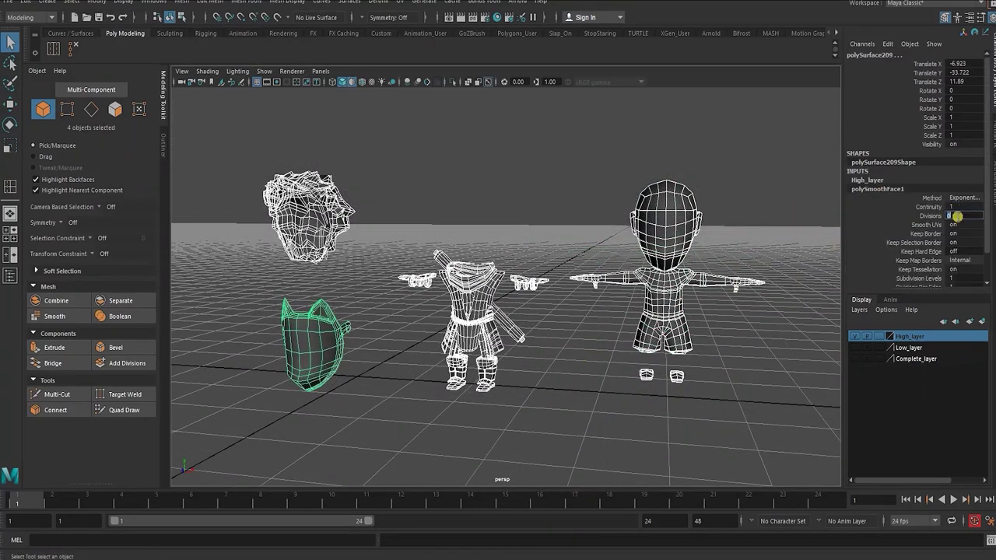
click(335, 111)
drag(260, 148, 699, 406)
key(g)
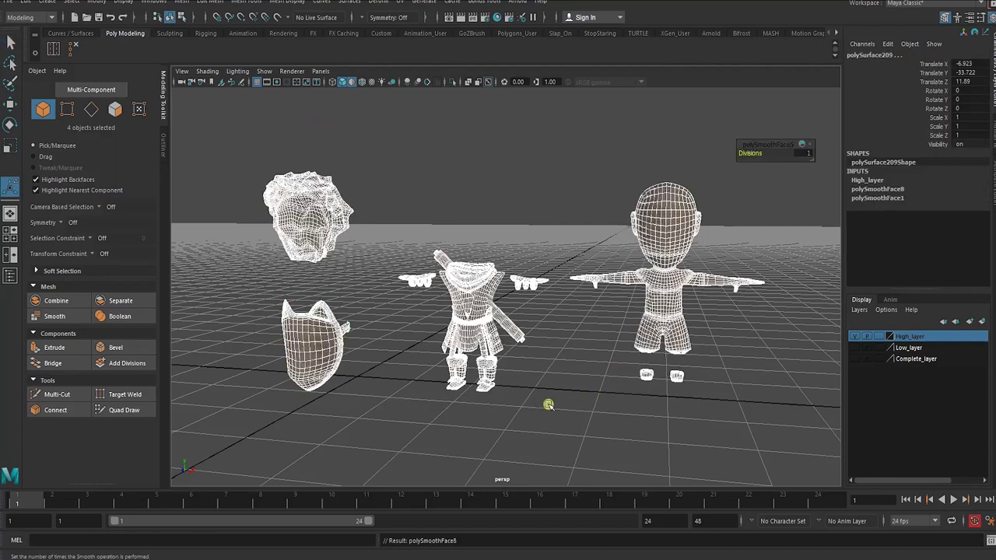
Step: Set the divisions of the fox mask's newest smooth operation to 2
click(566, 382)
drag(272, 147, 827, 426)
click(893, 189)
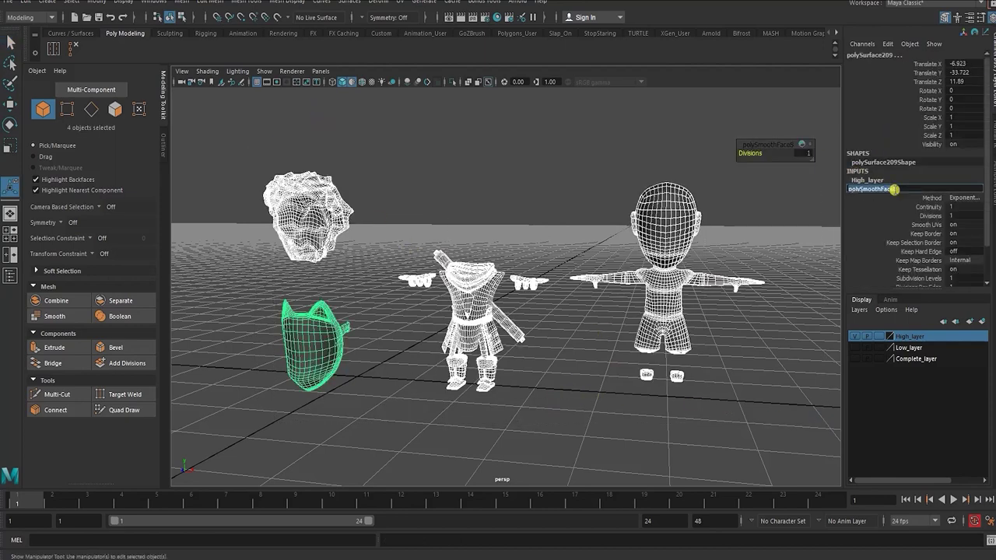
text(2)
key(Return)
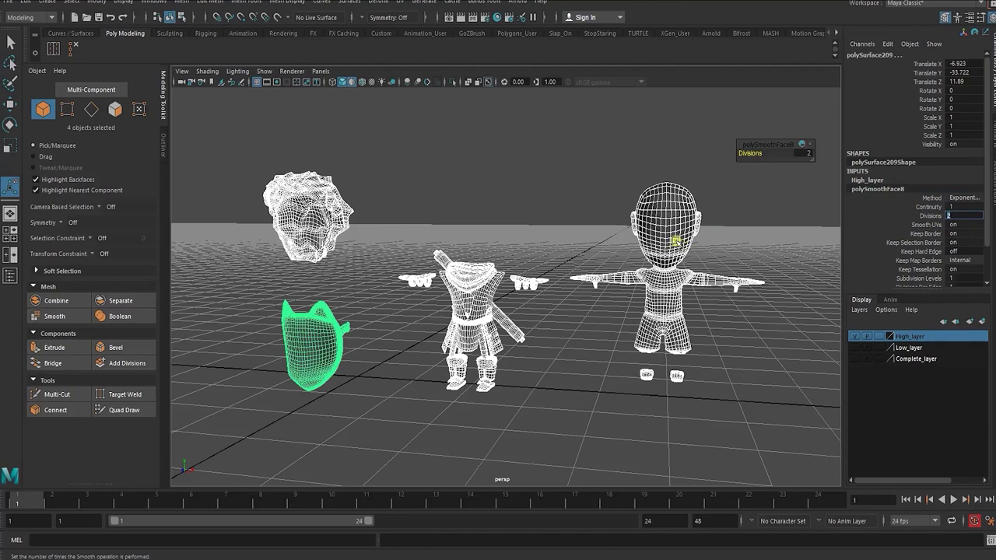
Step: Set the body mesh's smooth divisions to 2
click(678, 241)
click(896, 190)
click(954, 215)
text(2)
key(Return)
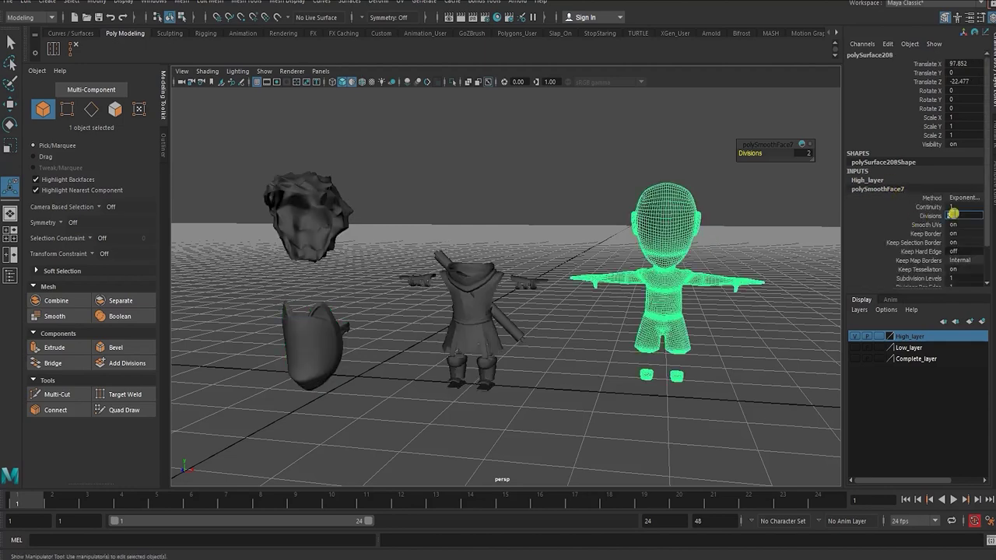
Step: Raise the smooth divisions of the clothing mesh and the hair mesh to 2
click(480, 302)
click(921, 194)
key(Return)
click(308, 218)
click(878, 190)
click(965, 215)
text(2)
key(Return)
Step: Select all four smoothed high-poly meshes and start exporting them
click(796, 396)
drag(790, 401, 253, 159)
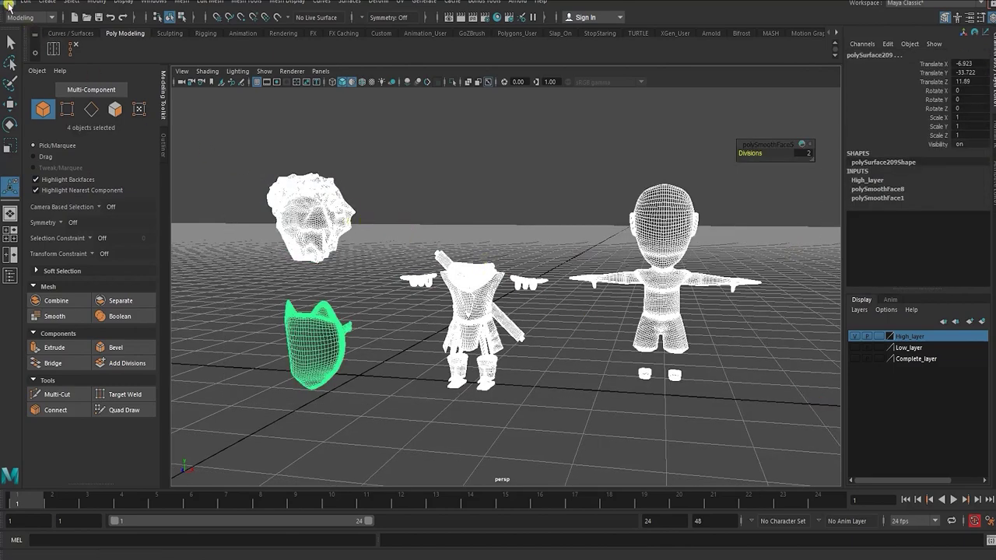
click(8, 4)
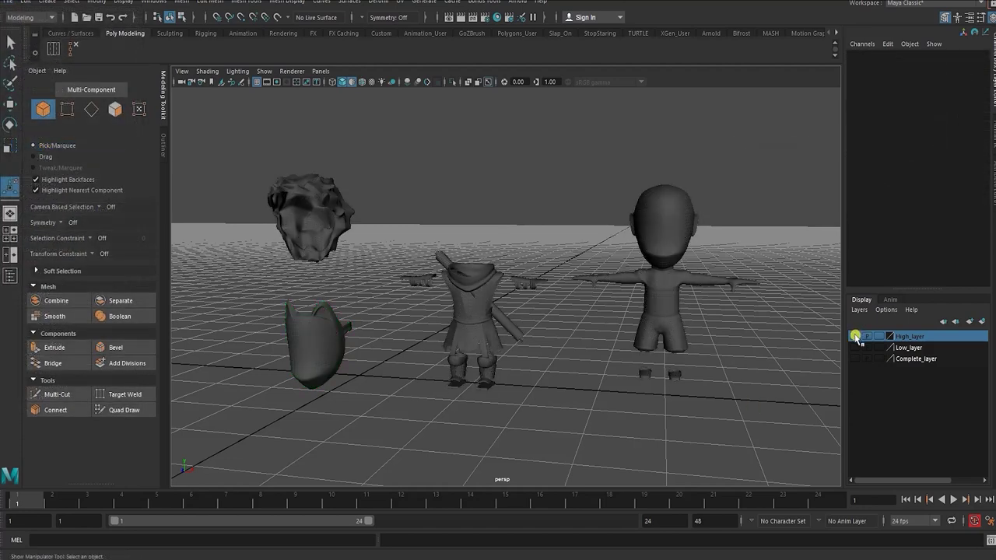
Step: Show Low_layer instead of High_layer and select its four meshes for export
click(856, 336)
click(856, 348)
click(856, 348)
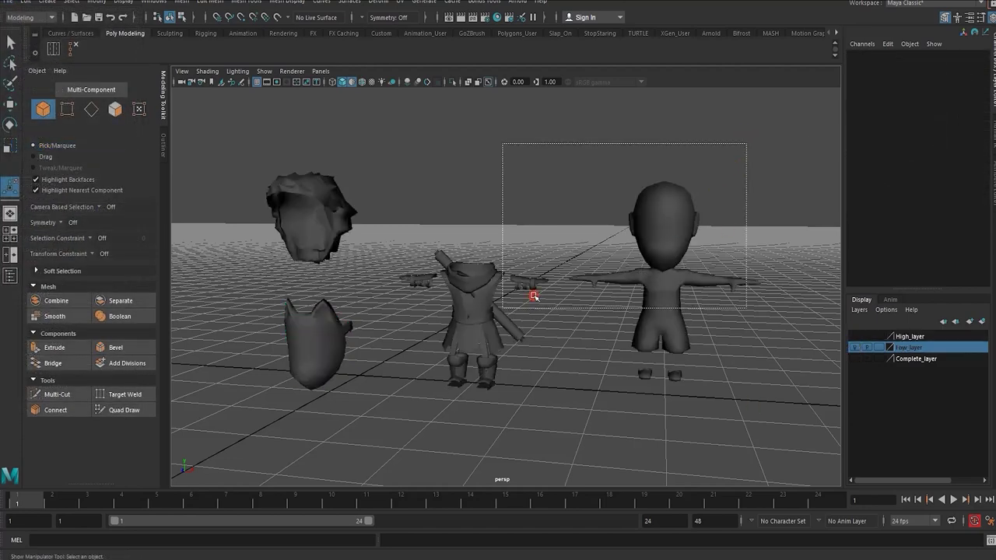
drag(534, 297, 206, 431)
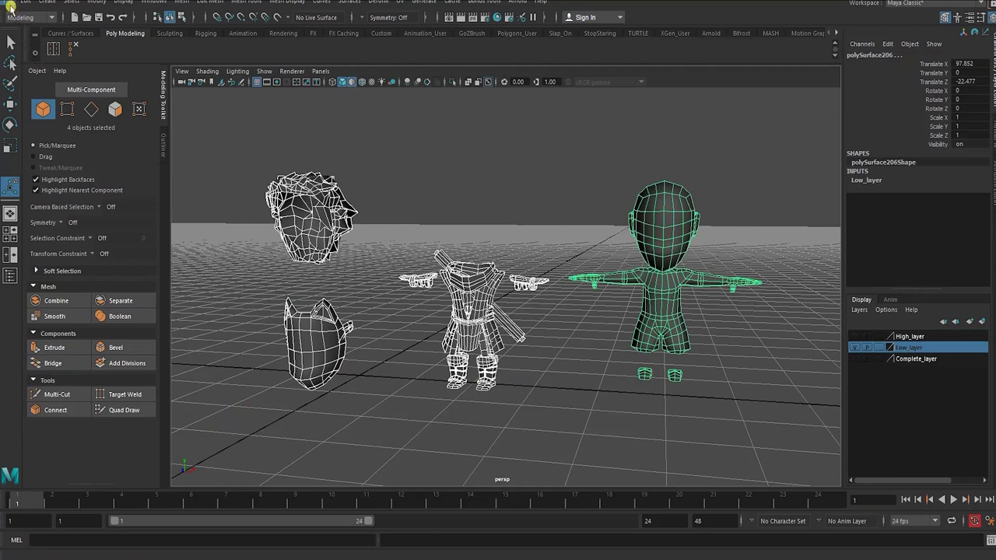
click(8, 3)
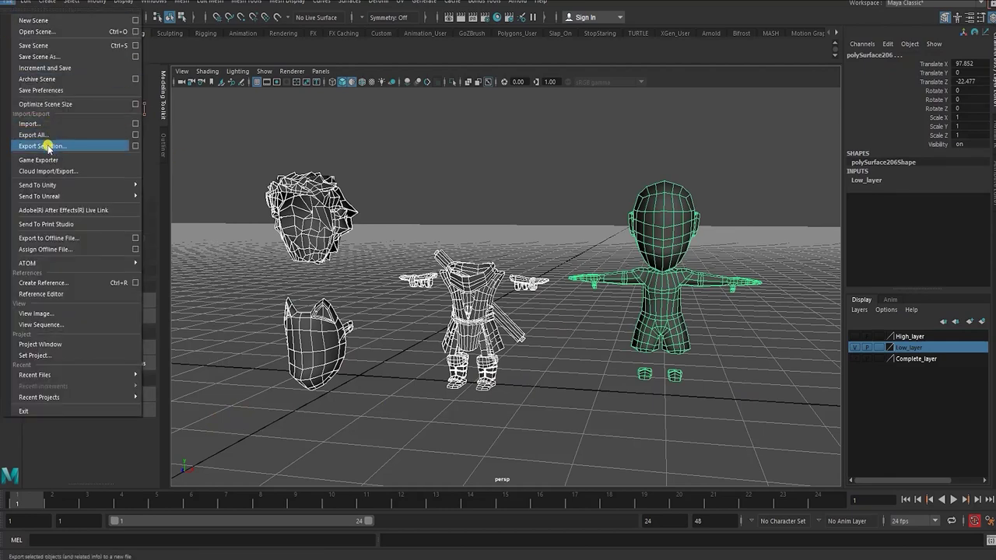
click(563, 150)
alt+right_drag(563, 166, 570, 172)
click(609, 168)
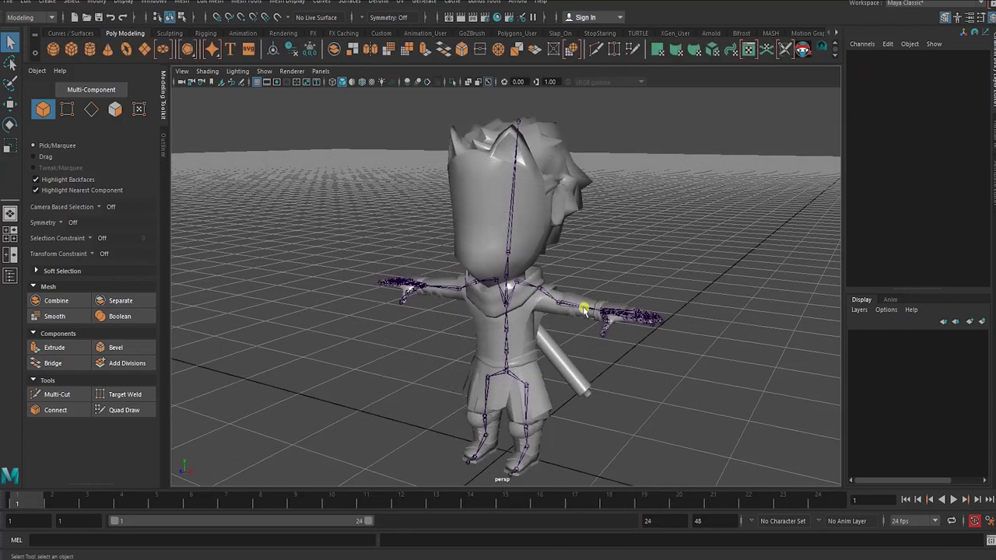
Step: Test the rig by rotating the forearm joint, and undo the rotation
click(584, 309)
key(e)
drag(595, 313, 554, 333)
key(ctrl+z)
click(359, 329)
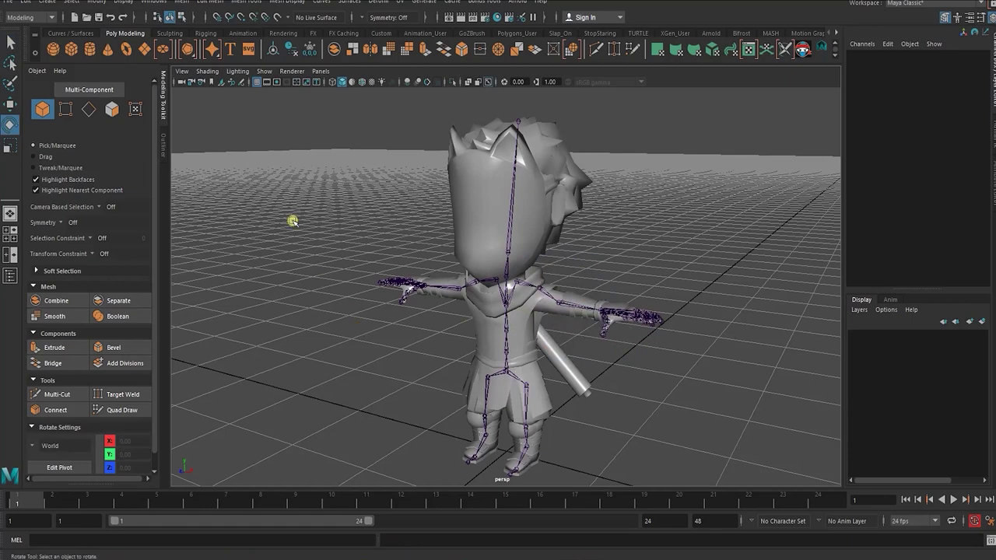
Step: Replace the side view with the Time Editor and add the ONS_Standing_Slash360 clip at the start of track1
key(space)
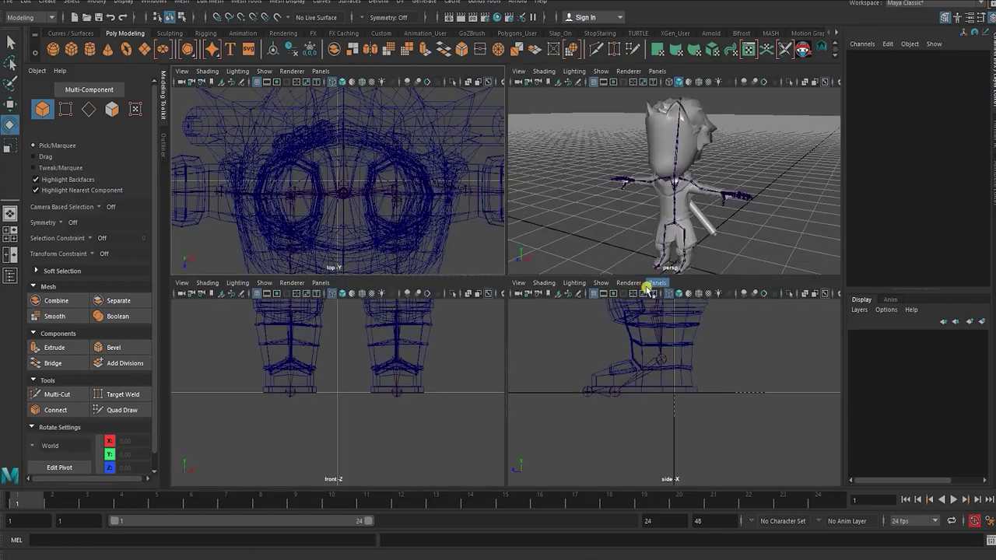
click(658, 284)
mouse_move(683, 340)
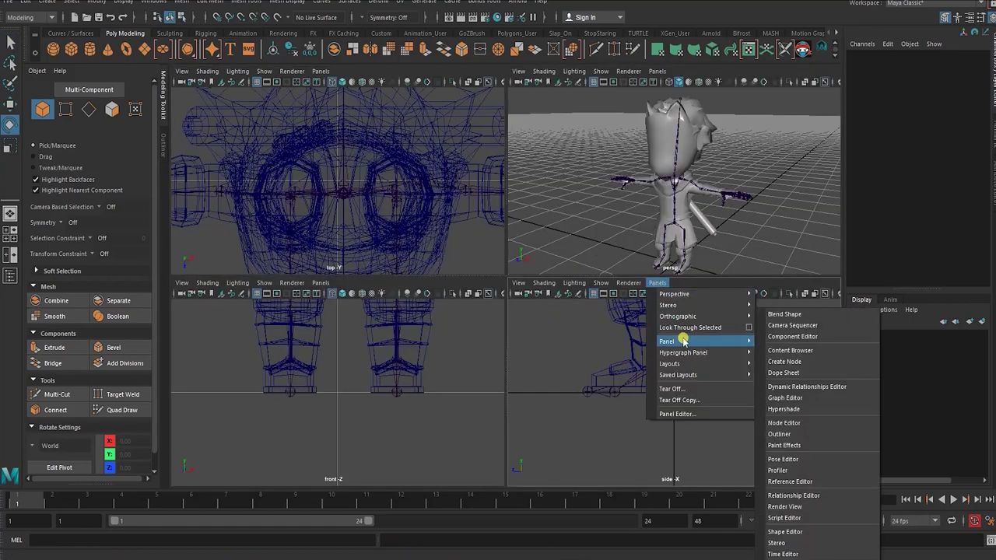
click(784, 553)
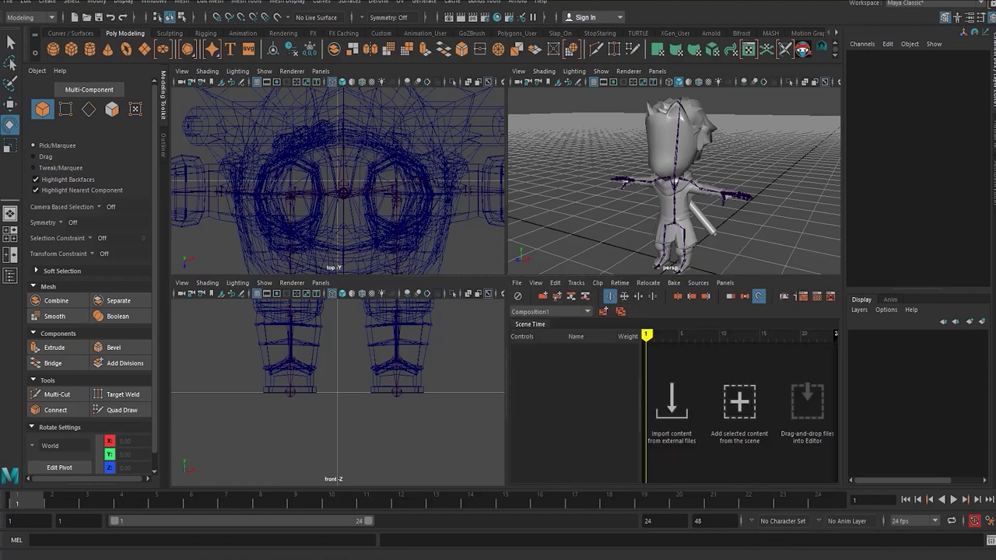
drag(774, 379, 645, 352)
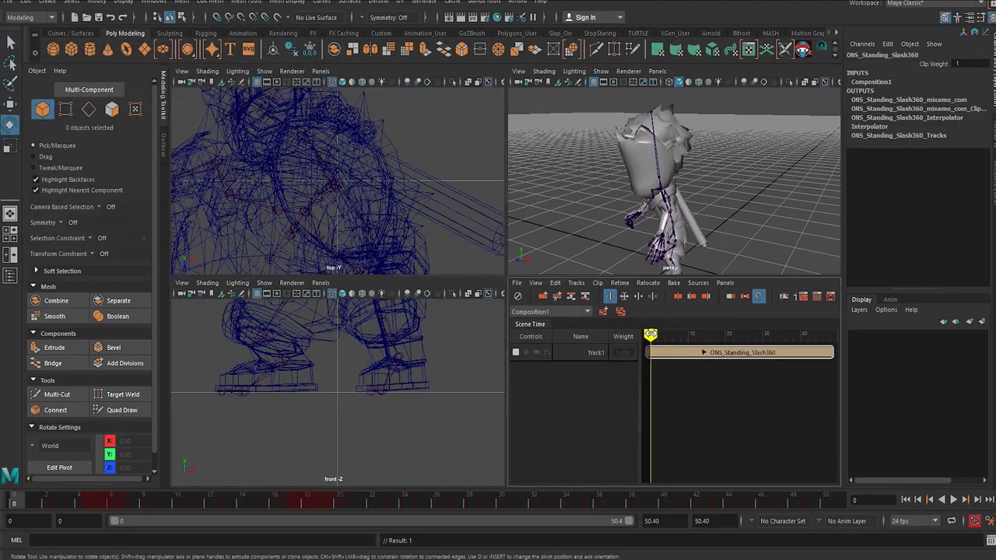
Step: Play the slash animation, stop it mid-swing and enlarge the perspective view on the character
key(alt+v)
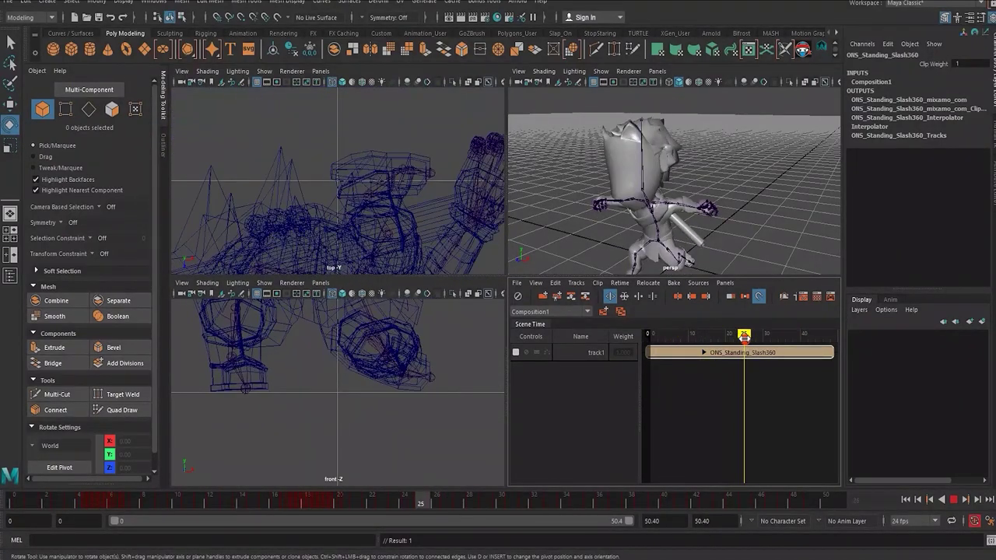
key(alt+v)
mouse_move(759, 198)
alt+mouse_down()
mouse_move(614, 223)
mouse_move(631, 222)
alt+mouse_up()
key(space)
Step: Compare the shaded, textured and lit displays of the character, and move the animation to frame 31
key(5)
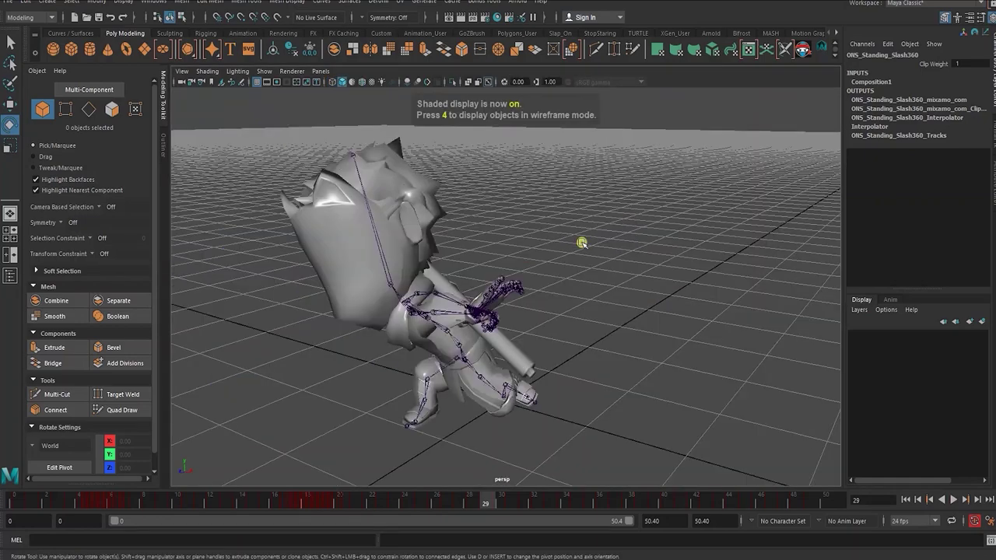
key(6)
key(7)
key(5)
key(7)
alt+drag(549, 256, 637, 263)
mouse_move(489, 502)
mouse_down()
mouse_move(509, 499)
mouse_move(58, 495)
mouse_move(444, 459)
mouse_move(509, 469)
mouse_move(540, 365)
mouse_move(591, 363)
mouse_move(509, 368)
mouse_move(549, 466)
mouse_up()
alt+drag(554, 334, 518, 318)
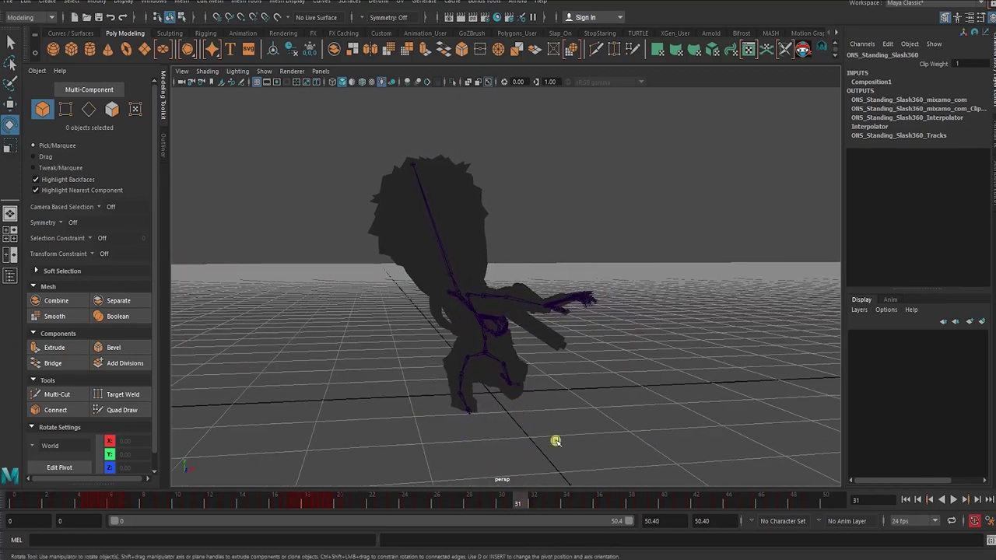
Step: Delete the history of the clothing, hair, skin and mask meshes to keep the frame 31 pose
click(575, 425)
click(482, 381)
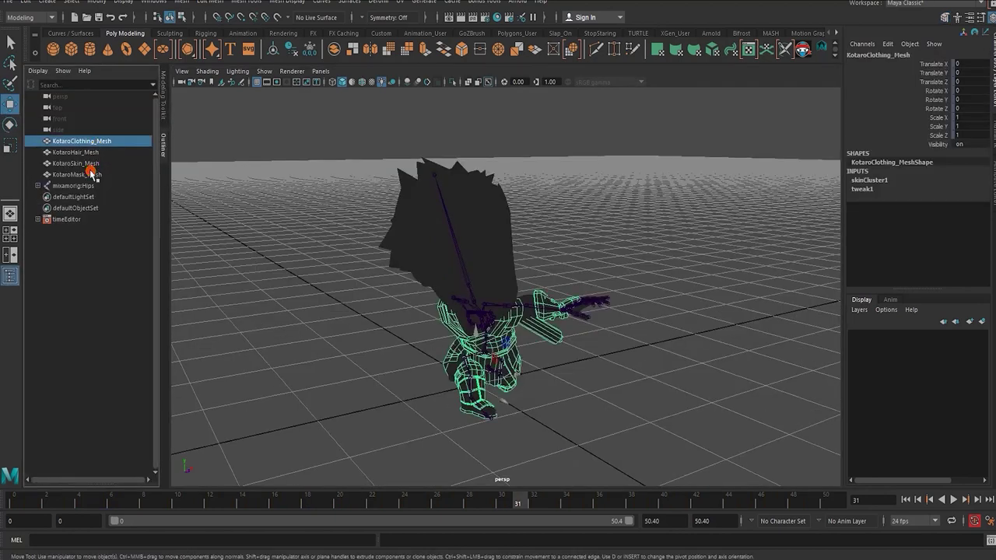
shift+click(91, 172)
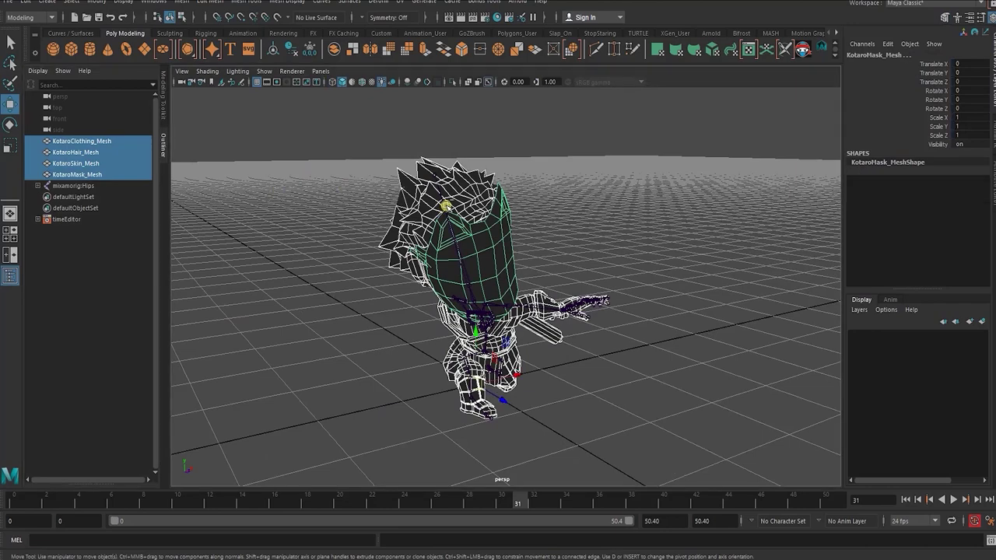
click(203, 159)
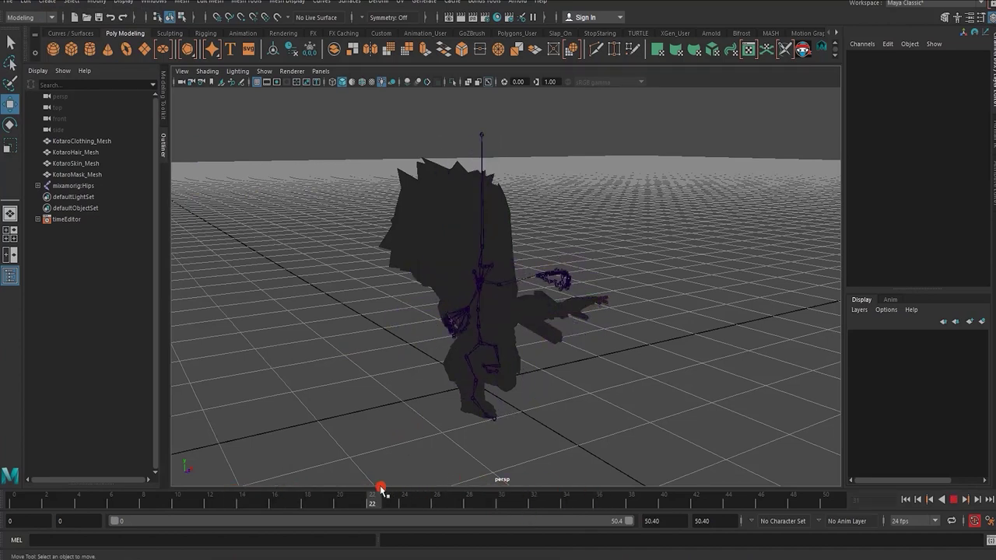
Step: Delete the slash clip from the Time Editor track and the mixamorig:Hips skeleton from the scene
key(5)
click(484, 347)
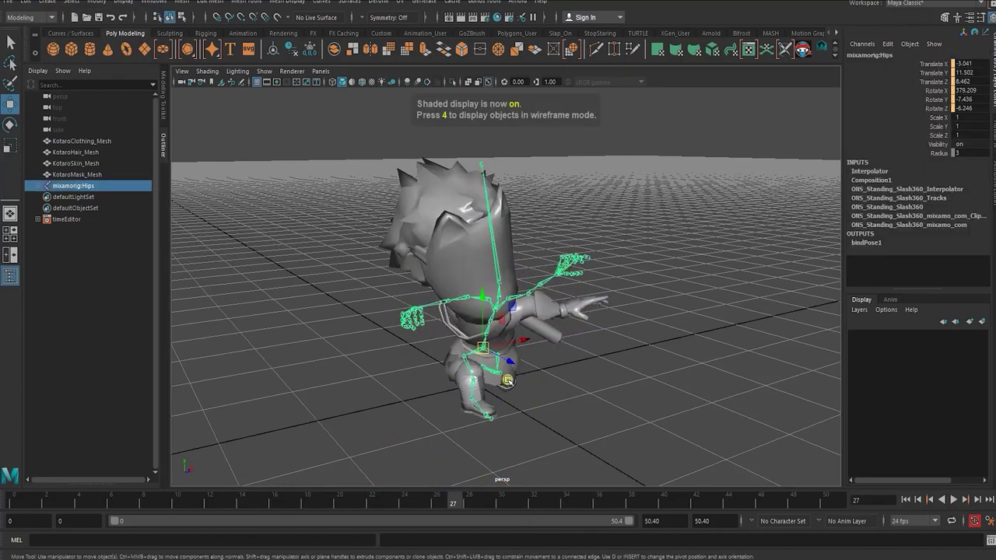
key(space)
click(714, 352)
key(Delete)
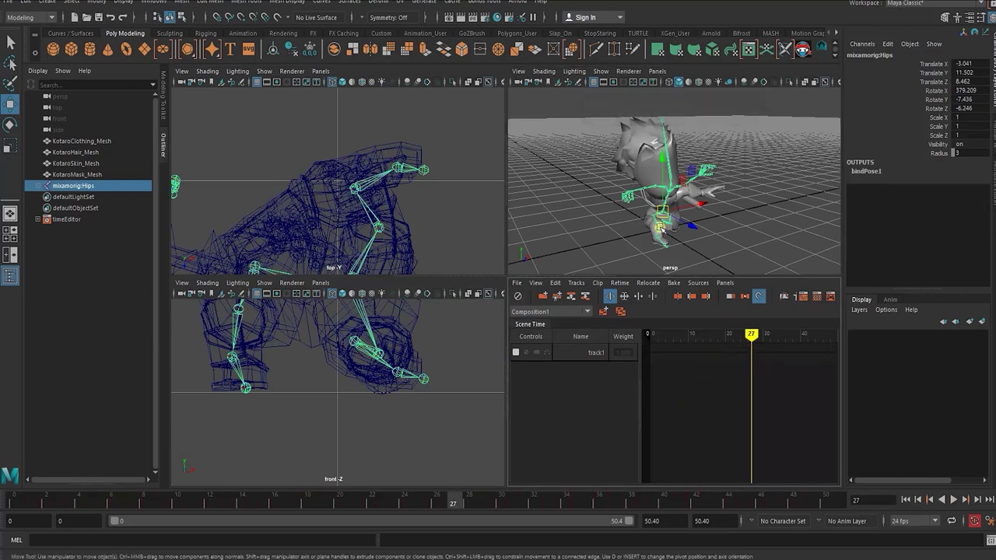
key(Delete)
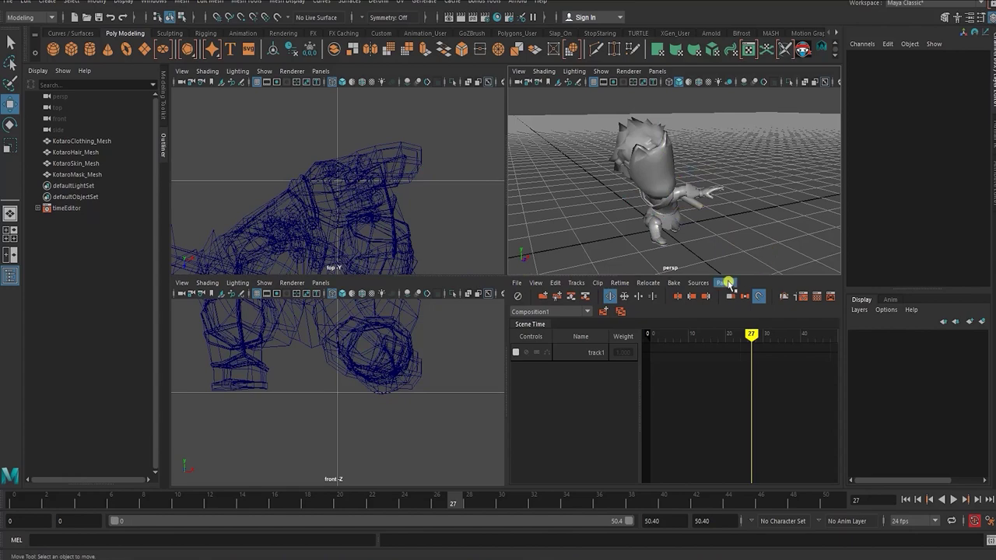
click(726, 282)
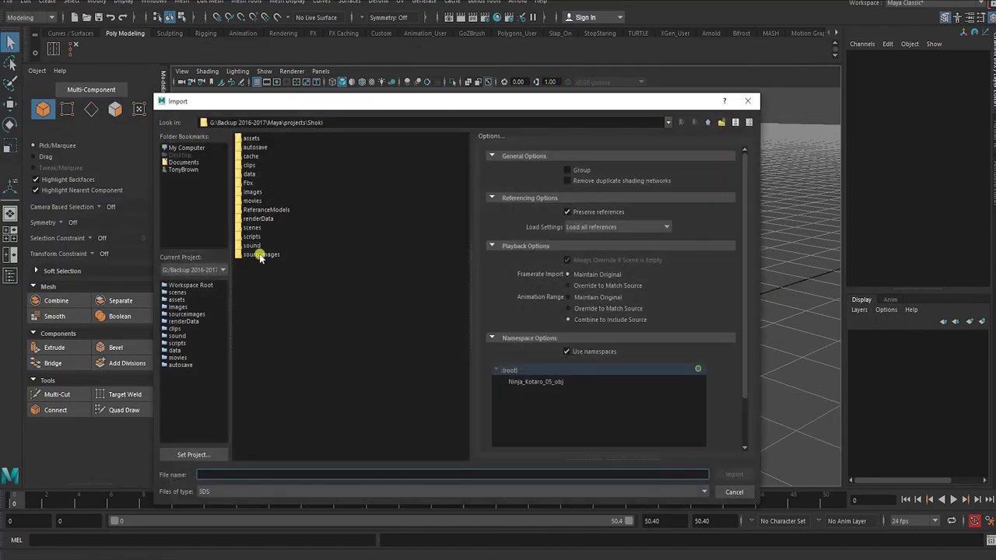
Step: Import the SwordBasic_01 sword from the project's scenes/Props folder
double_click(254, 228)
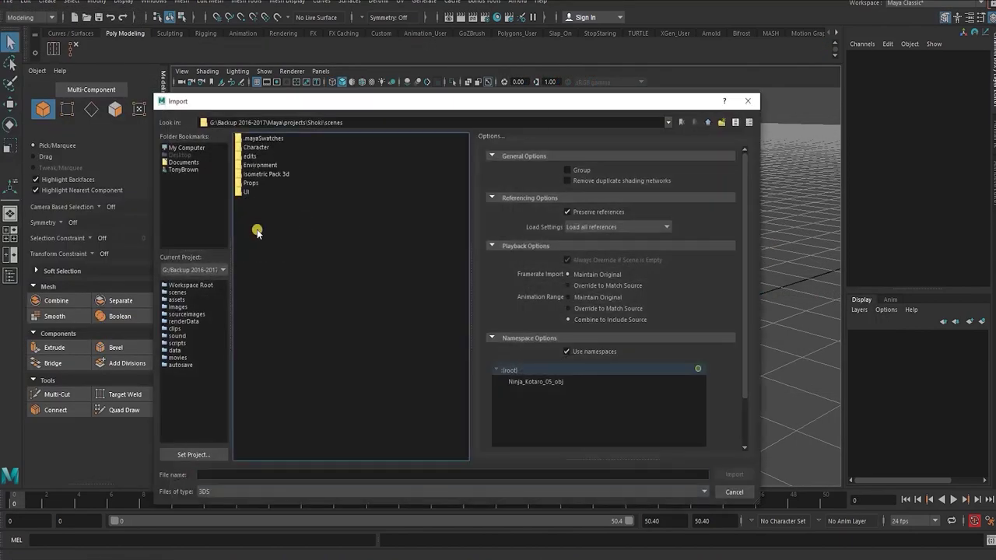
double_click(264, 185)
click(438, 491)
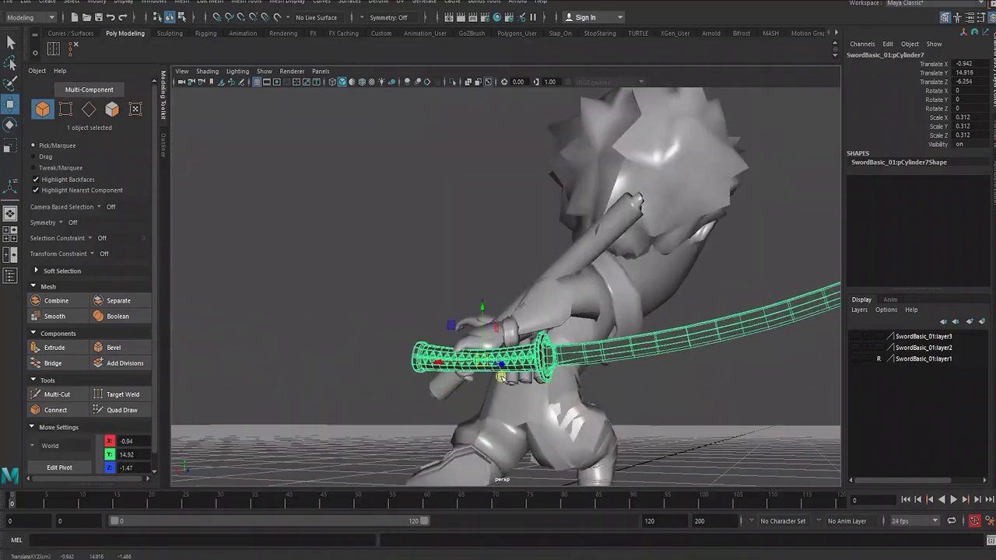
Step: Fit the sword into the posed character's hand and adjust the viewport shading
alt+drag(482, 362, 592, 343)
key(e)
key(7)
click(207, 71)
click(238, 174)
mouse_move(498, 288)
alt+mouse_down()
mouse_move(386, 293)
mouse_move(423, 356)
mouse_move(356, 277)
mouse_move(443, 133)
mouse_move(236, 139)
mouse_move(435, 234)
mouse_move(456, 340)
mouse_move(597, 324)
alt+mouse_up()
key(e)
key(5)
key(w)
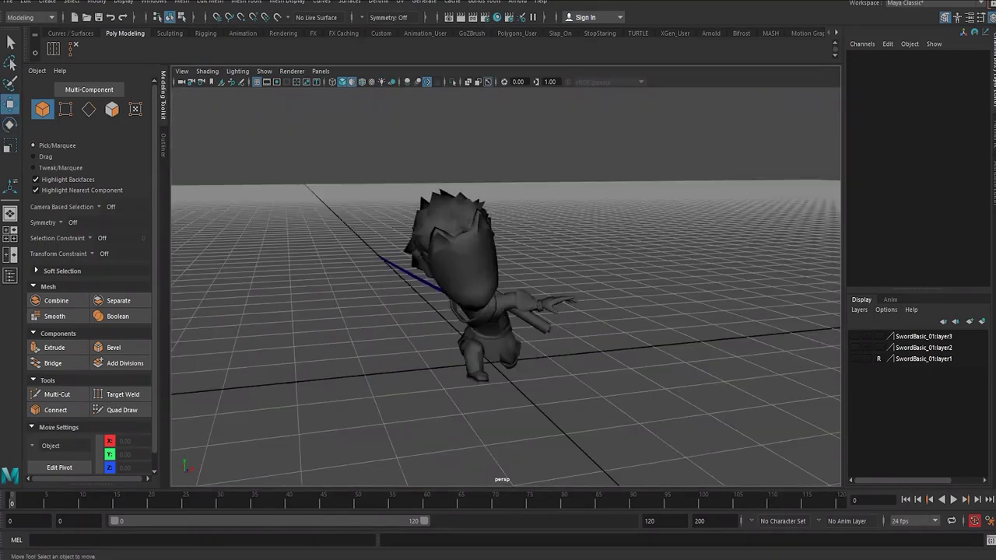
Step: Group the character and sword meshes as ON_Kotaro_MeshGroup with the pivot snapped to the grid near the feet
drag(367, 181, 591, 415)
key(ctrl+g)
key(d)
key(x)
drag(475, 282, 491, 375)
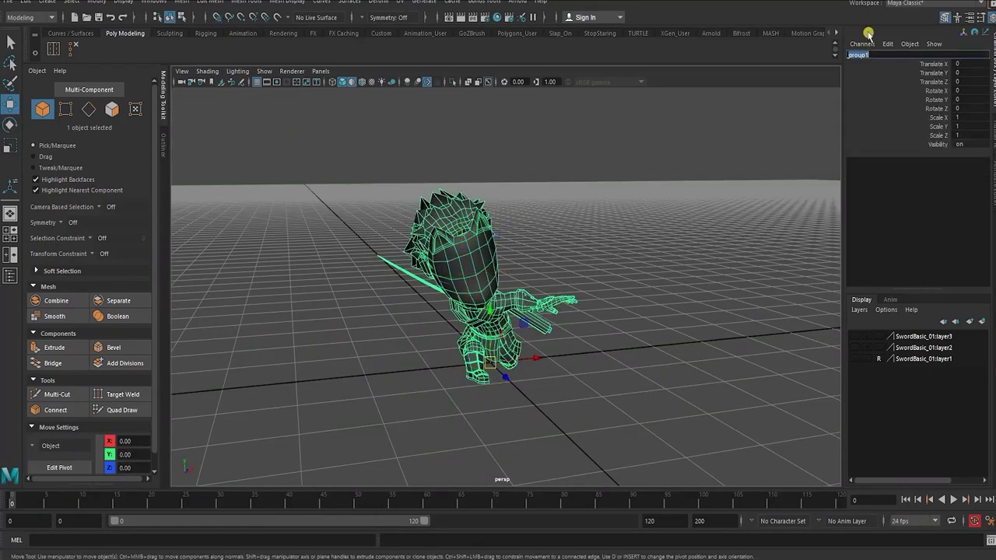
key(Return)
Step: Delete the leftover SwordBasic_01 objects, from imagePlane1 through group2, outside the mesh group
click(164, 145)
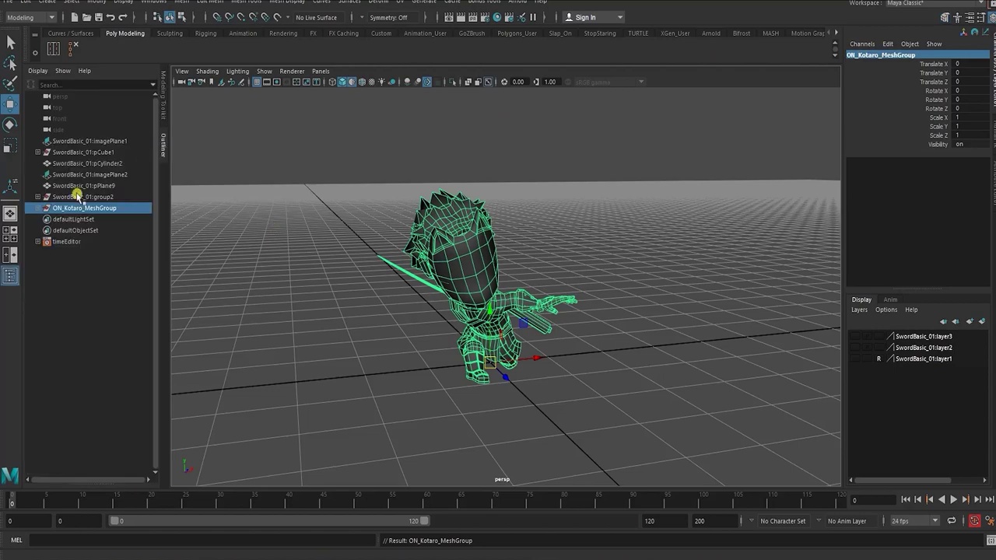
click(75, 196)
shift+click(76, 141)
key(Delete)
Step: Import the rigged enemy file Ninja_Footsoldier_04.mb from the Character/Ninjas folder
click(14, 4)
click(31, 149)
double_click(296, 222)
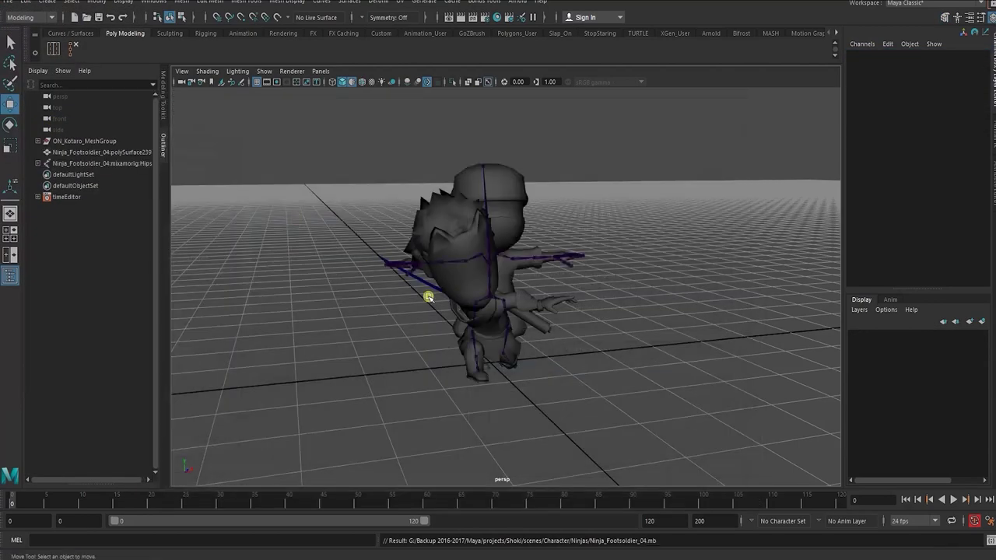
Step: Move the footsoldier away from the posed character using its hips joint
click(502, 304)
drag(478, 358, 451, 357)
key(w)
alt+drag(498, 354, 589, 335)
alt+drag(589, 334, 623, 327)
Step: Pose the footsoldier by rotating its arm joints out of the T-pose
click(607, 300)
key(e)
drag(622, 327, 551, 340)
click(423, 341)
click(600, 381)
Step: Rotate the footsoldier's leg joints into a wide stance with one knee bent, keeping the rest of the skeleton in place
click(514, 280)
key(w)
key(space)
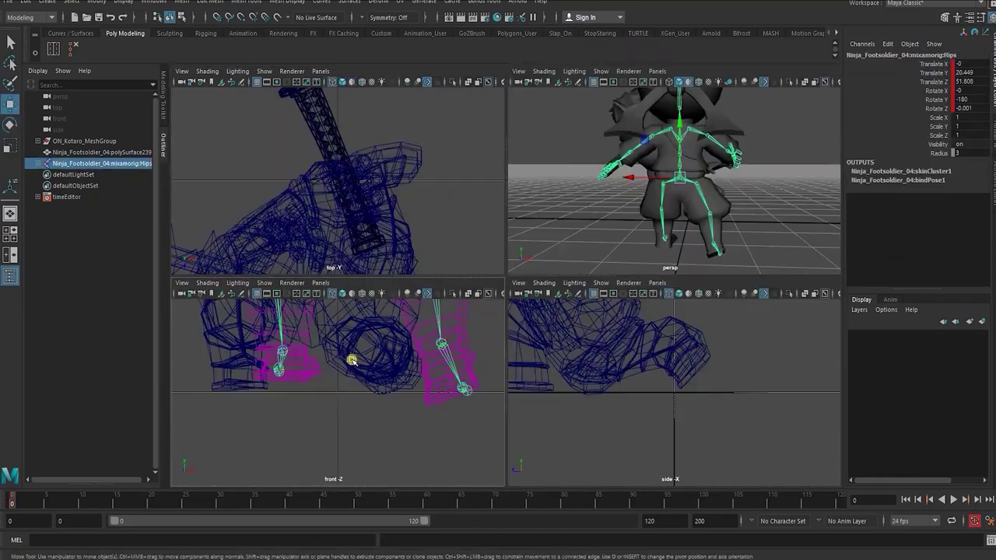
scroll(351, 360, down, 5)
click(600, 400)
key(e)
drag(599, 424, 592, 410)
drag(404, 408, 424, 416)
click(603, 356)
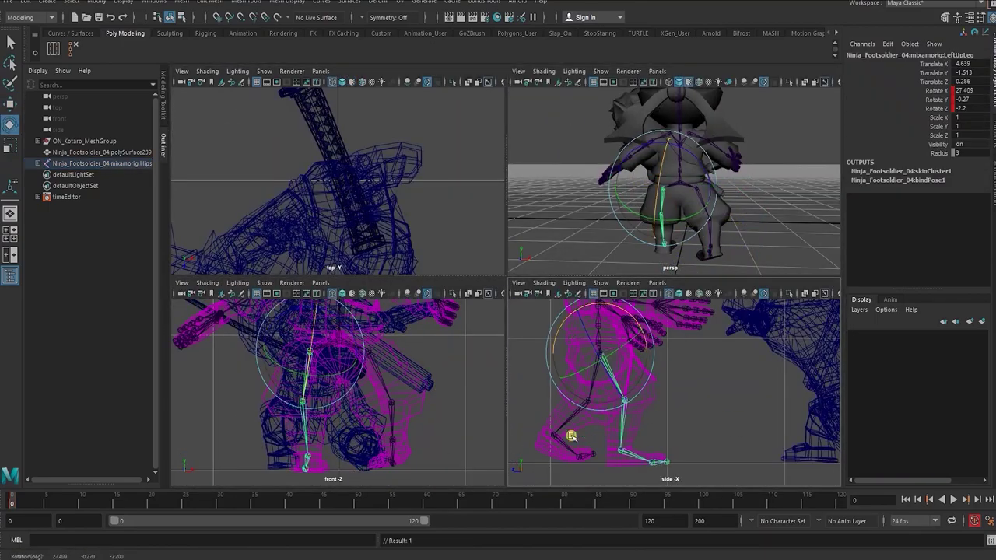
Step: Rotate the footsoldier's arm joint to bring the hand forward for holding a sword
alt+drag(623, 179, 691, 202)
key(q)
click(691, 203)
key(e)
drag(265, 238, 299, 249)
Step: Duplicate the posed character's sword and move, rotate and scale the copy to fit the footsoldier's forward hand
click(778, 160)
key(w)
key(ctrl+d)
drag(753, 204, 666, 191)
key(e)
drag(665, 226, 611, 209)
key(w)
key(r)
alt+drag(778, 203, 740, 215)
key(w)
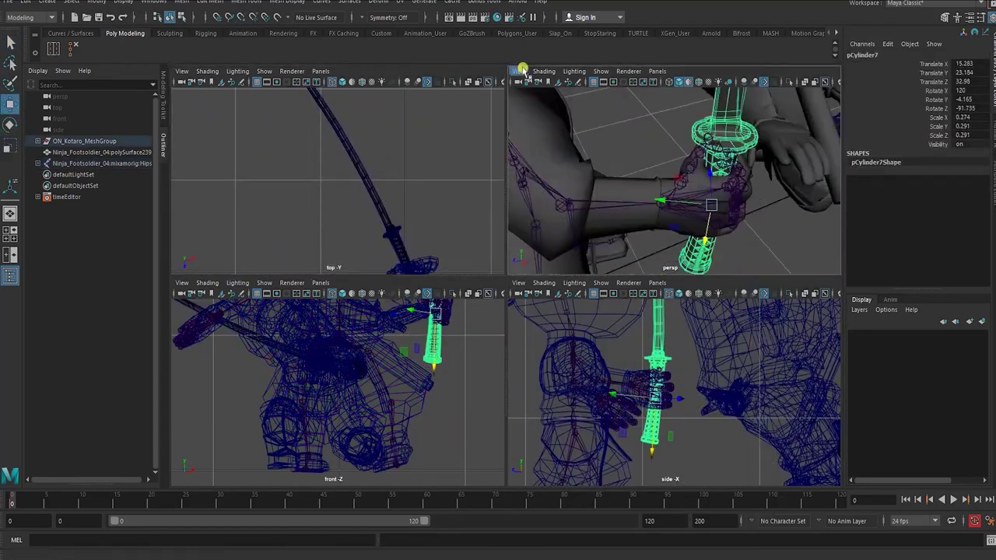
Step: Parent the duplicated sword to the footsoldier's hand joint
shift+click(604, 211)
key(e)
key(space)
alt+drag(589, 316, 616, 353)
click(615, 353)
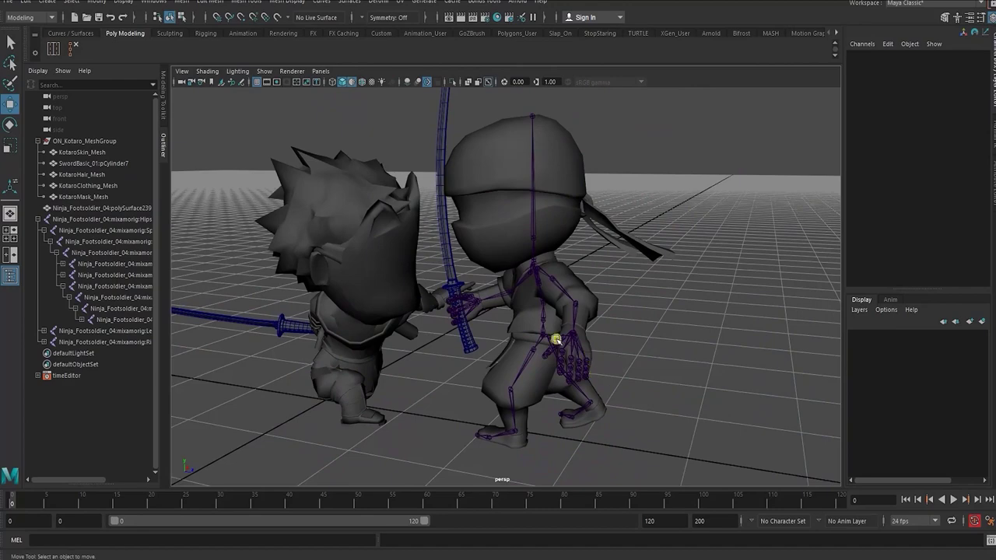
Step: Take the duplicated sword out of the footsoldier's joint hierarchy and delete the skeleton, keeping the mesh in its pose
click(570, 335)
shift+click(476, 339)
click(657, 358)
click(542, 327)
click(467, 334)
key(f)
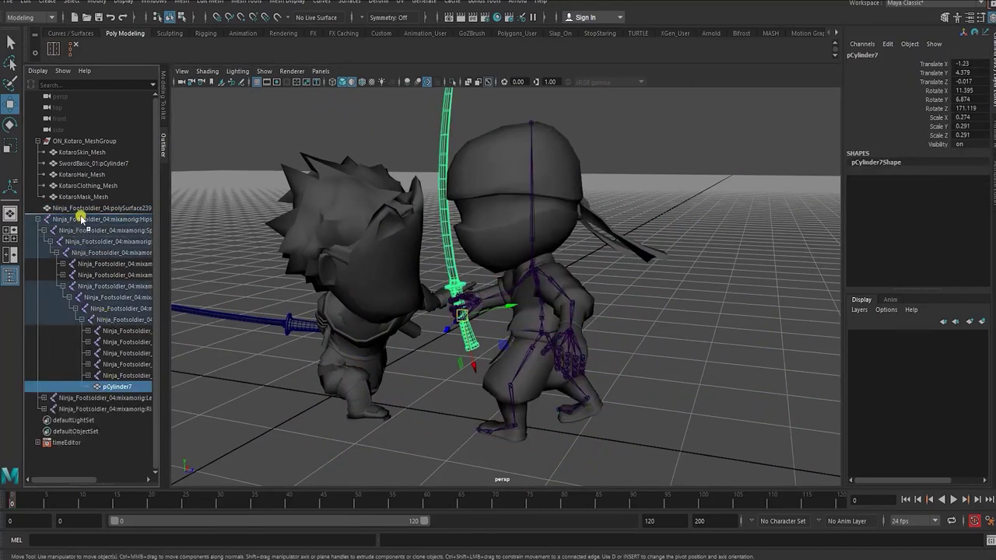
middle_drag(81, 217, 81, 215)
click(92, 231)
key(Delete)
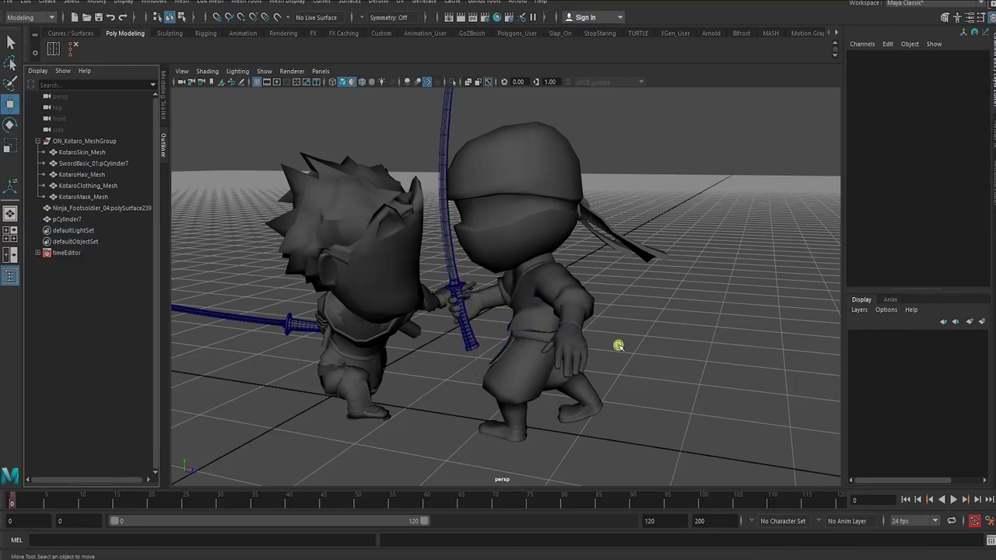
Step: Separate the footsoldier mesh into its individual pieces
click(586, 340)
alt+drag(586, 340, 541, 331)
alt+right_drag(540, 332, 567, 358)
scroll(567, 358, down, 3)
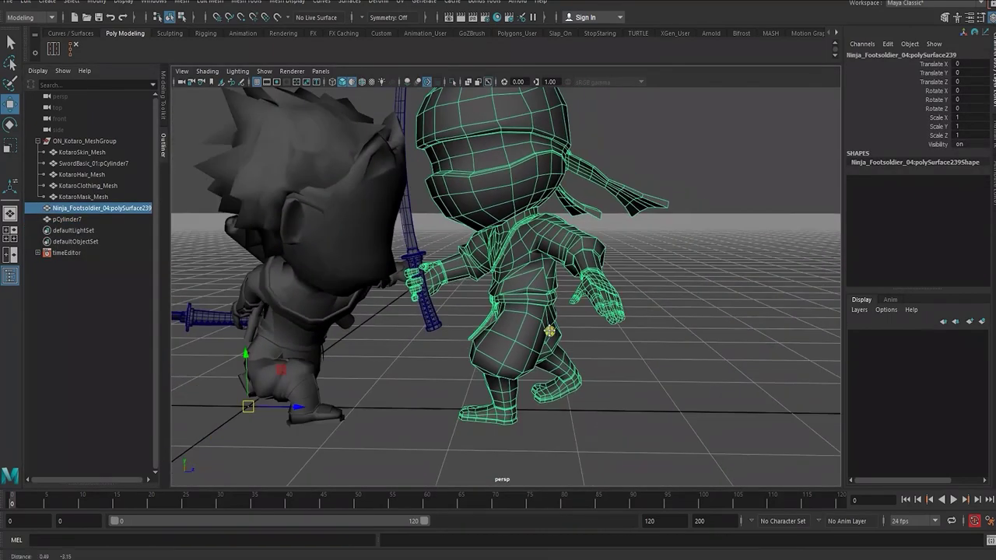
click(615, 354)
click(529, 292)
key(space)
click(444, 319)
click(459, 123)
click(592, 350)
Step: Combine the footsoldier's upper-body pieces into one mesh and the trousers and feet into another
scroll(551, 257, down, 2)
alt+middle_drag(551, 256, 547, 290)
drag(445, 305, 632, 355)
click(491, 403)
shift+drag(482, 473, 482, 473)
alt+drag(537, 328, 552, 371)
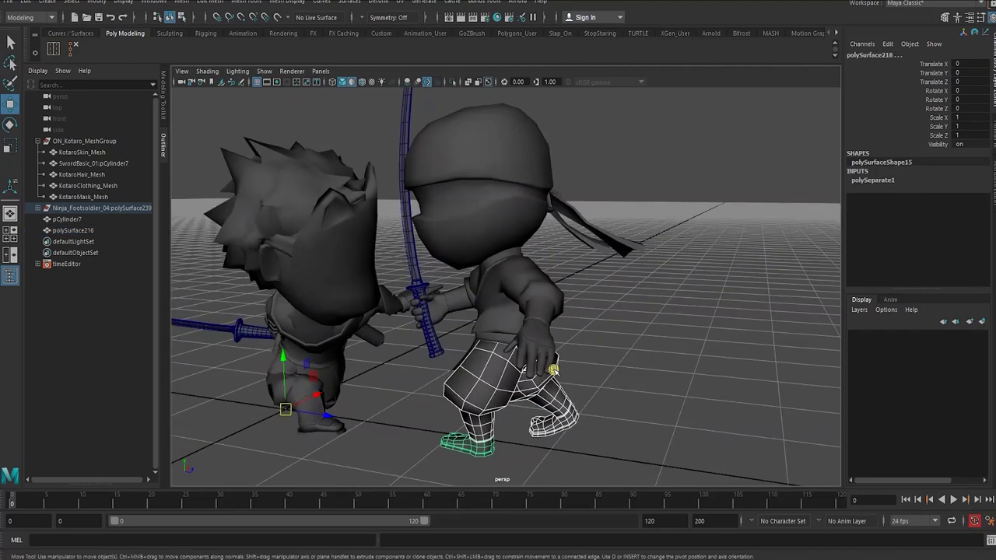
key(g)
alt+drag(566, 370, 525, 392)
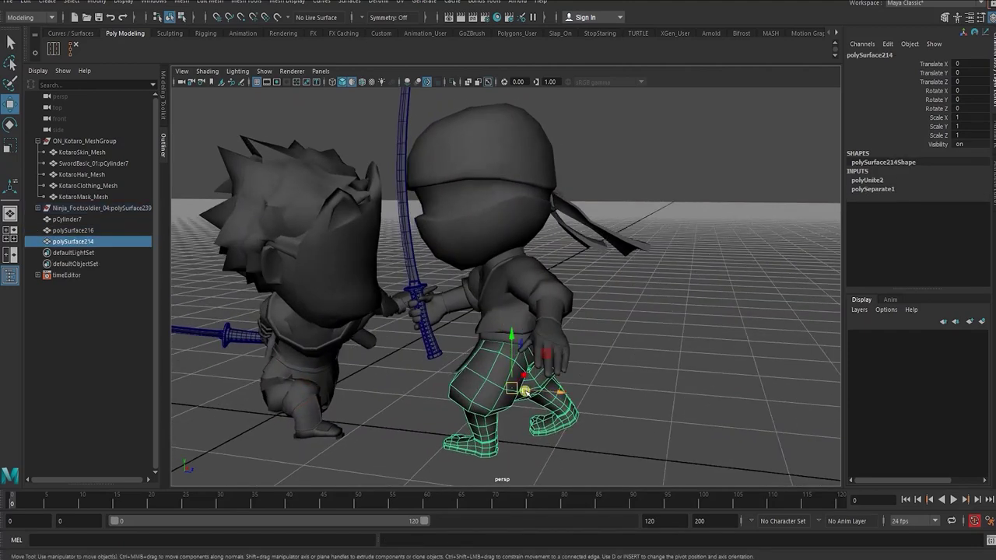
Step: Rename the halves NinjaTop_Mesh and NinjaBottom_Mesh, and nest the duplicated sword under the top half as SwordNinja_Mesh
key(space)
scroll(638, 395, down, 3)
click(648, 352)
alt+middle_drag(639, 366, 643, 392)
key(space)
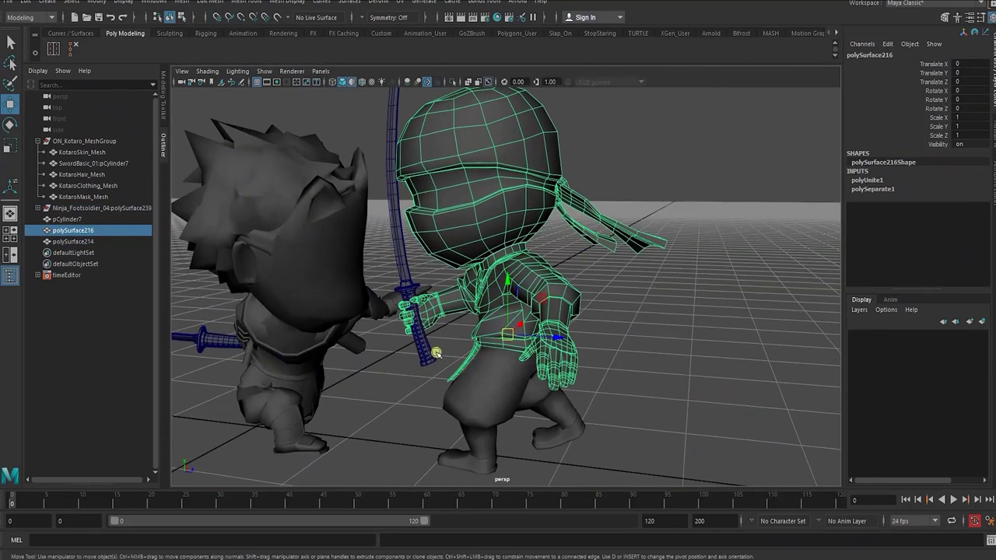
click(72, 220)
Step: Assign NinjaTop_Mesh to layer1 and NinjaBottom_Mesh to layer2, with layer1 hidden
click(58, 220)
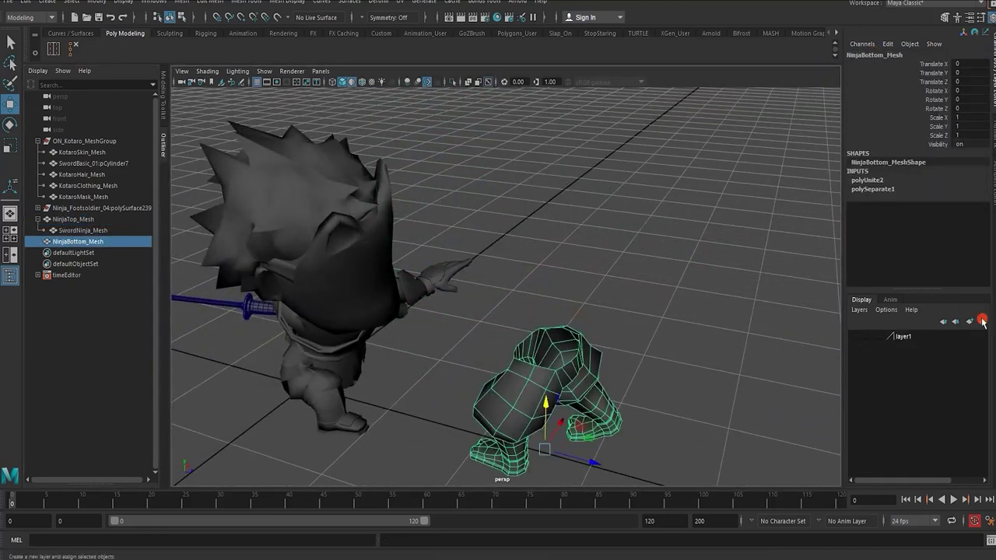
click(607, 354)
key(space)
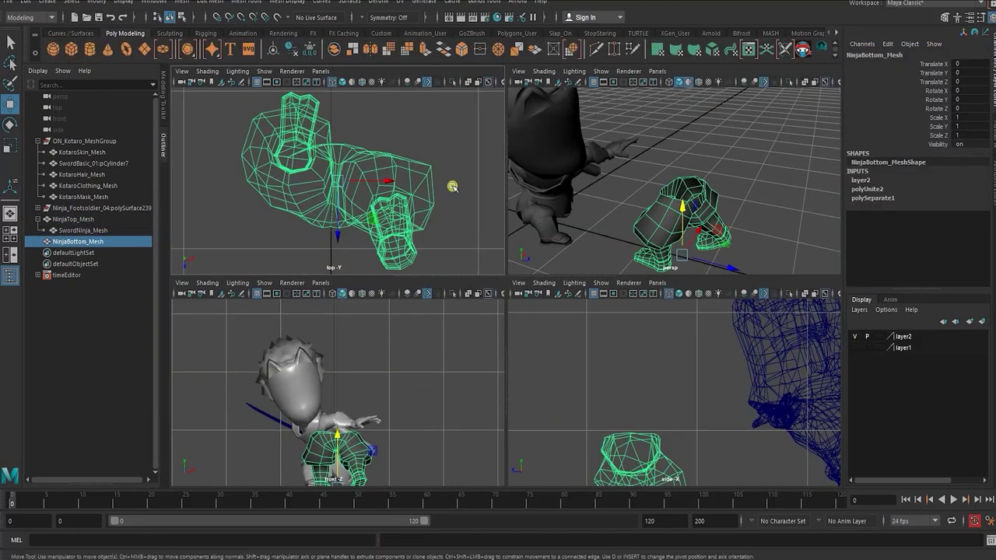
Step: Create a polygon cylinder of about 7.5 radius and 10.6 height at the lower half's waist, and adjust its axis subdivisions
click(90, 48)
click(963, 206)
text(12)
key(Return)
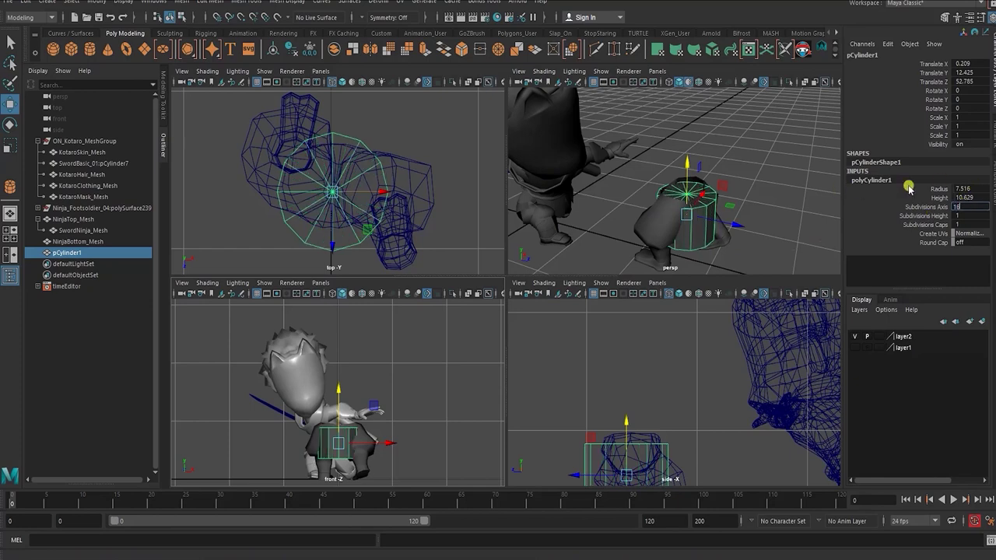
Step: Delete the cylinder's side and bottom faces, leaving only the top disc to cap the waist opening
alt+drag(456, 405, 390, 452)
key(Delete)
key(F8)
key(Delete)
key(r)
key(w)
Step: Position the disc over the lower half's waist opening and move its border vertices to match the opening's outline
alt+drag(685, 241, 747, 248)
drag(350, 179, 341, 190)
key(F9)
drag(300, 148, 385, 179)
drag(345, 231, 345, 215)
drag(400, 167, 352, 229)
drag(417, 200, 432, 201)
drag(347, 191, 345, 191)
alt+drag(720, 194, 700, 226)
click(303, 153)
click(283, 182)
alt+drag(693, 179, 662, 210)
click(784, 177)
click(395, 203)
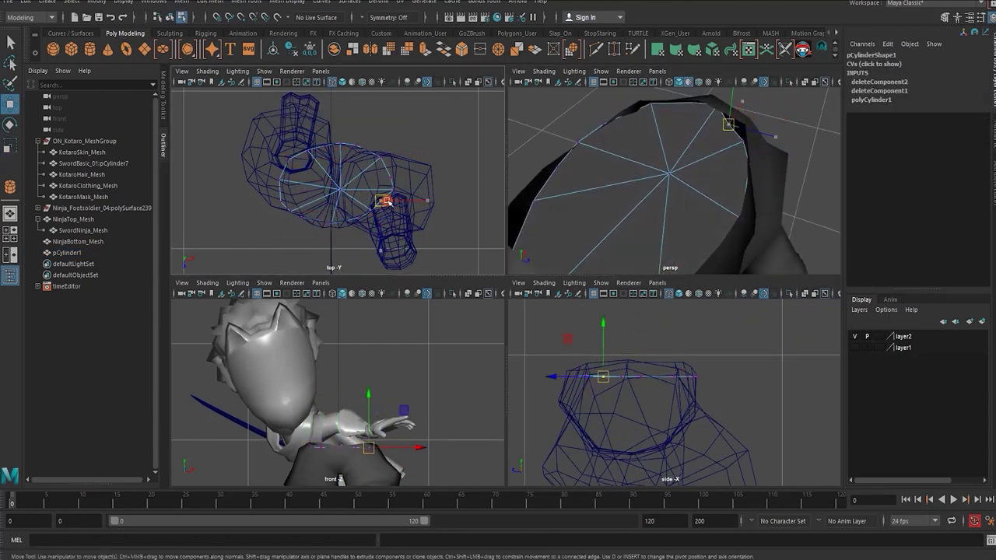
drag(389, 211, 389, 224)
Step: Duplicate the waist cap and flip the copy by setting its Scale Y to -1
alt+right_drag(732, 187, 696, 176)
key(F8)
key(ctrl+d)
click(965, 126)
text(-1)
key(Return)
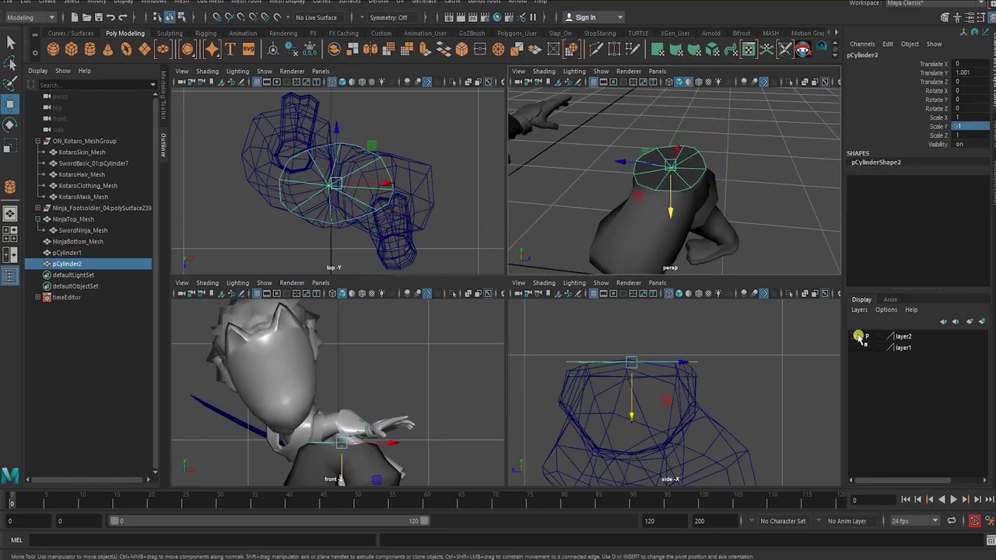
Step: Add the lower waist cap to layer2, and switch visibility from layer2 to layer1
click(855, 336)
click(67, 253)
click(903, 336)
click(855, 348)
click(67, 264)
Step: Move the flipped cap into the upper half's waist opening and fit its border vertices to the opening's edge
alt+right_drag(645, 156, 734, 182)
drag(750, 163, 720, 218)
drag(765, 193, 751, 193)
alt+drag(750, 194, 677, 155)
click(647, 151)
click(680, 227)
click(656, 139)
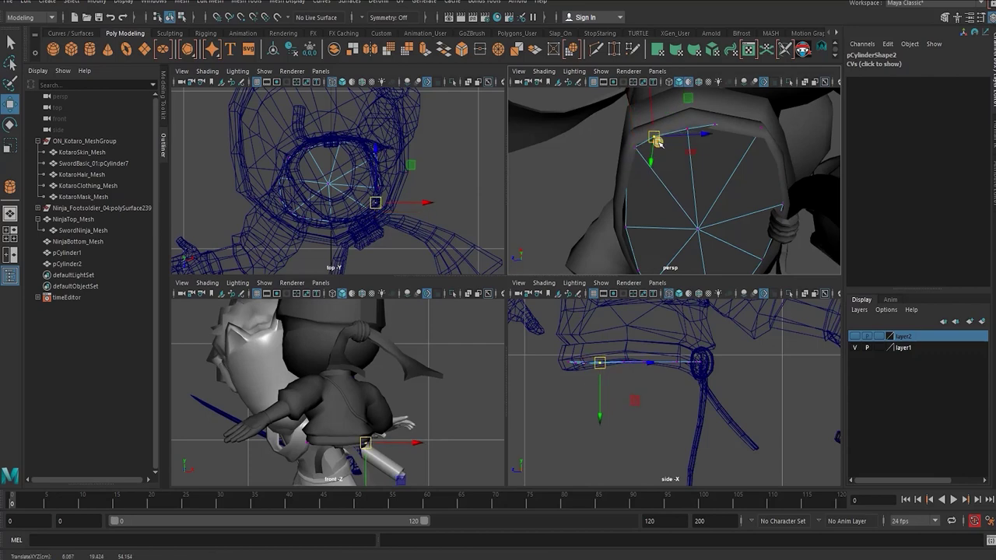
click(626, 227)
alt+drag(627, 227, 685, 267)
alt+right_drag(685, 267, 652, 226)
key(F8)
alt+drag(652, 226, 690, 100)
Step: Freeze the flipped cap's transformations, and rename the two caps BloodFillTop_Mesh and BloodFillBottom_Mesh
click(38, 140)
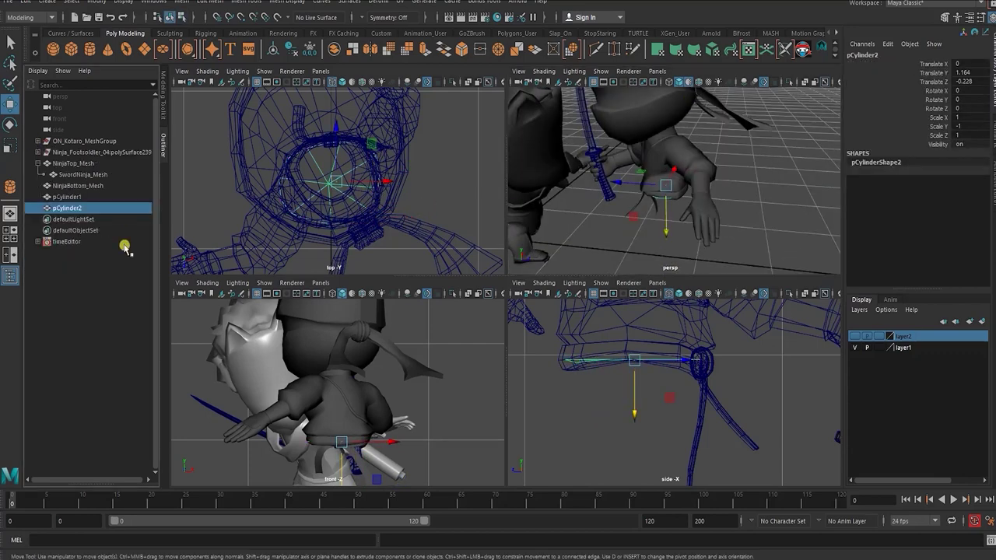
click(862, 45)
click(809, 97)
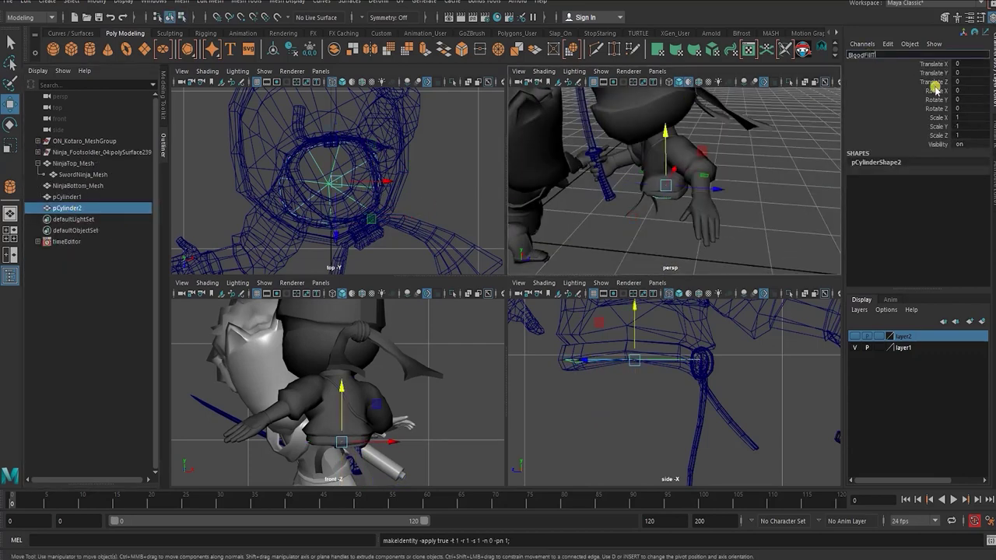
text(op_Mesh)
key(Return)
text(ottom)
key(Return)
Step: Parent each blood-fill cap under its matching ninja half, and make layer2 visible again
middle_drag(77, 208, 78, 174)
click(38, 164)
click(855, 337)
Step: Move NinjaTop_Mesh up and sideways off the lower half, checking the silhouette with all-lights display
click(718, 179)
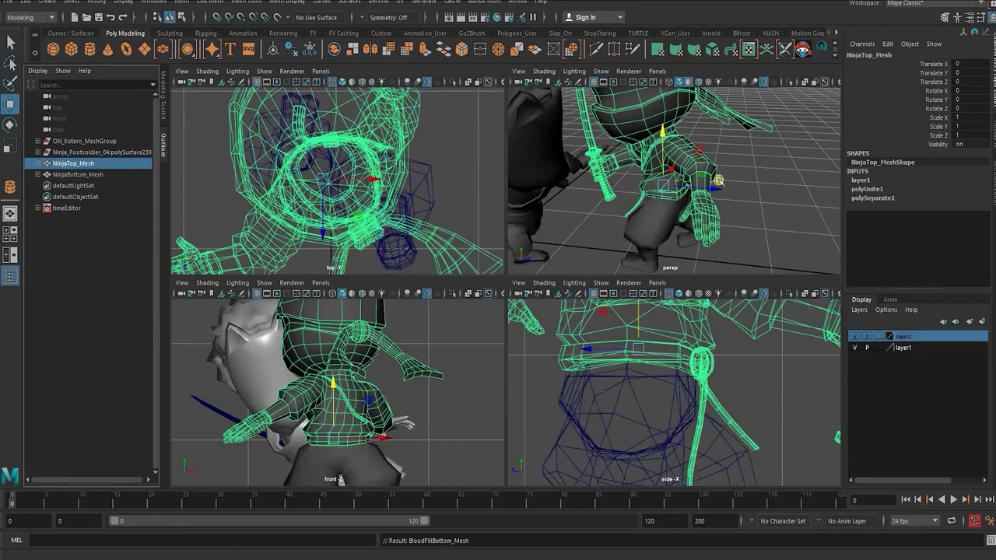
mouse_move(352, 414)
mouse_down()
mouse_move(392, 424)
mouse_move(431, 403)
mouse_move(366, 406)
mouse_move(395, 389)
mouse_up()
key(7)
scroll(404, 400, down, 2)
key(w)
key(e)
key(w)
click(614, 184)
key(7)
alt+drag(622, 191, 751, 220)
Step: Shift NinjaBottom_Mesh about 3.9 in X and -6.1 in Z, and rotate it about 3 degrees around X
click(716, 240)
drag(752, 257, 729, 269)
key(e)
drag(782, 222, 794, 236)
key(w)
click(718, 243)
drag(400, 469, 409, 469)
alt+drag(638, 175, 739, 169)
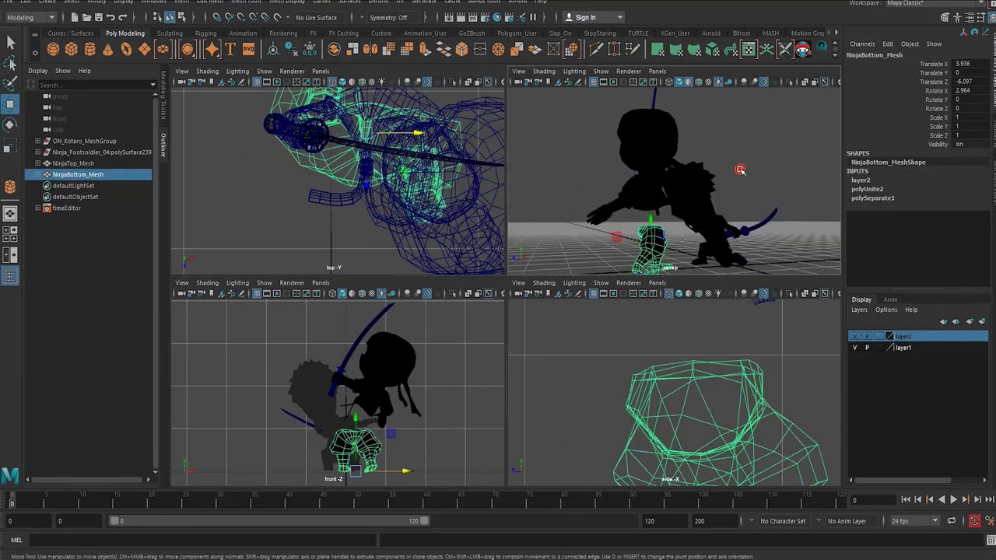
Step: Return the viewports from the all-lights silhouette display to default shading
click(599, 180)
alt+drag(607, 182, 798, 189)
key(5)
key(5)
Step: Start a polygon cylinder around the sword's swing in the top view as the base of a slash arc
scroll(436, 194, down, 6)
alt+middle_drag(342, 164, 362, 212)
click(322, 154)
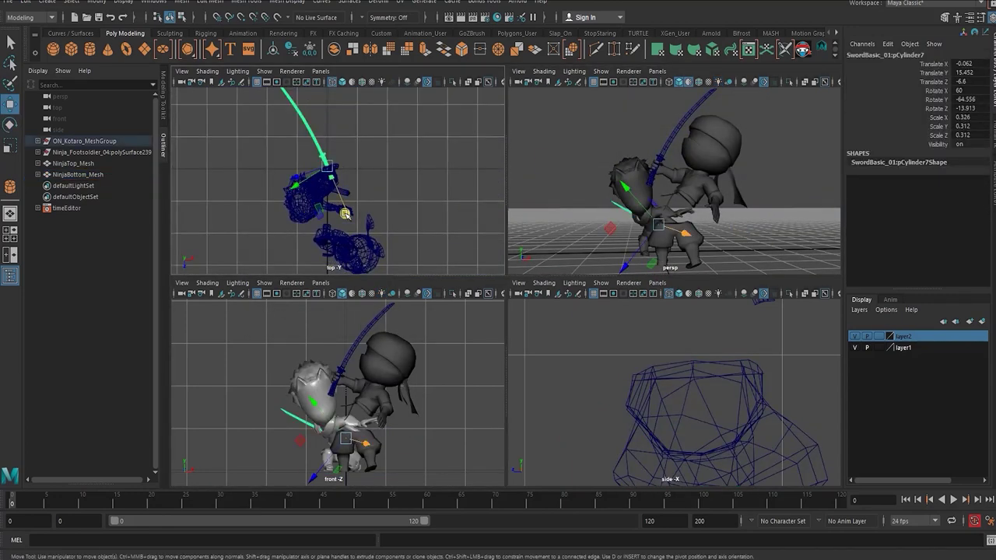
click(90, 49)
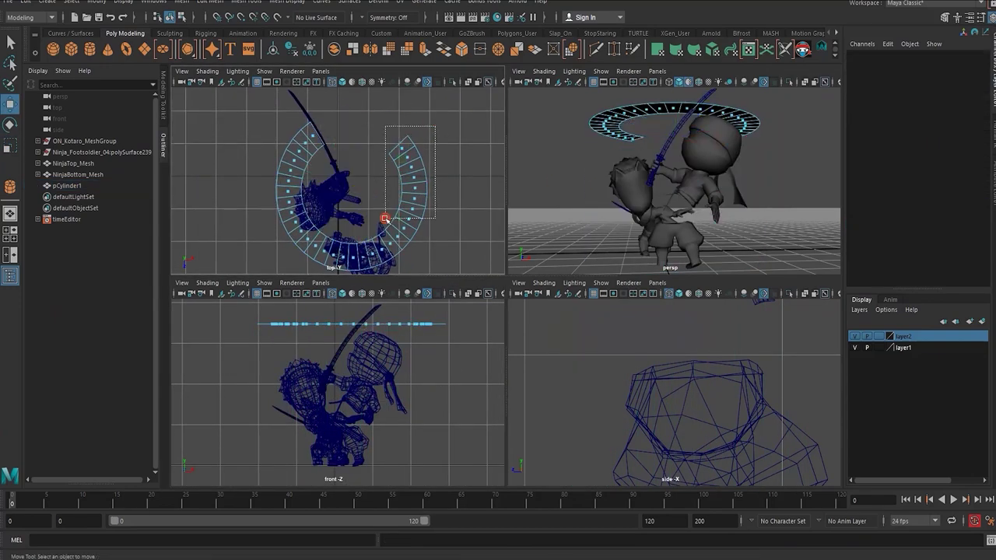
Step: Lower the flat arc mesh to the height of the sword cut and tilt it slightly in the front view
key(F8)
drag(305, 339, 305, 427)
alt+drag(661, 171, 724, 167)
key(e)
mouse_move(311, 393)
mouse_down()
mouse_move(337, 410)
mouse_move(328, 402)
mouse_up()
key(w)
Step: Extrude an edge loop of the slash arc to form a second row of faces
right_drag(302, 159, 300, 123)
key(q)
double_click(408, 199)
key(r)
key(ctrl+e)
alt+drag(683, 222, 623, 210)
Step: Bend the slash arc's profile by shifting its edge loops vertically with the help of soft selection
key(w)
key(b)
drag(670, 220, 669, 207)
key(b)
click(300, 138)
drag(767, 211, 767, 204)
mouse_move(747, 175)
alt+mouse_down()
mouse_move(656, 198)
mouse_move(729, 158)
mouse_move(748, 161)
alt+mouse_up()
double_click(588, 171)
key(b)
drag(705, 112, 706, 104)
double_click(648, 180)
Step: Assign a new Lambert material named Blood_MAT to the slash arc and delete the mesh's history
alt+drag(660, 225, 689, 238)
right_drag(689, 237, 809, 483)
key(alt+shift+d)
click(887, 79)
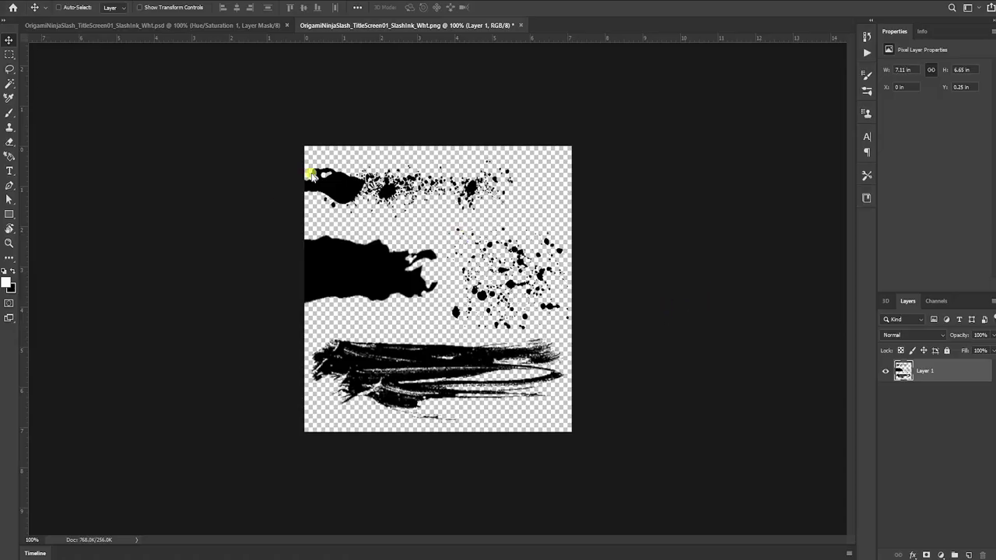
Step: In the Photoshop slash ink image, add a Hue/Saturation adjustment layer and raise its Lightness to turn the strokes white
click(946, 555)
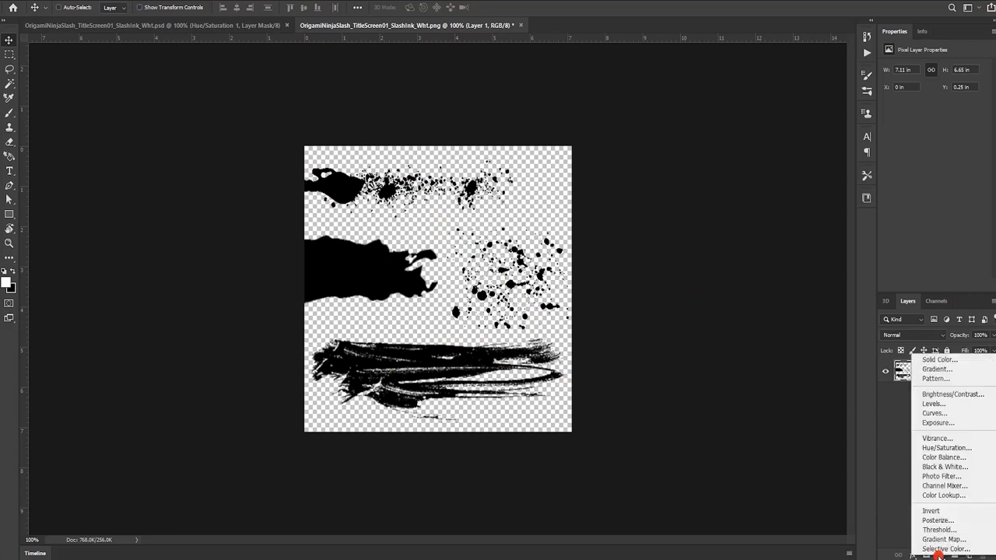
click(944, 449)
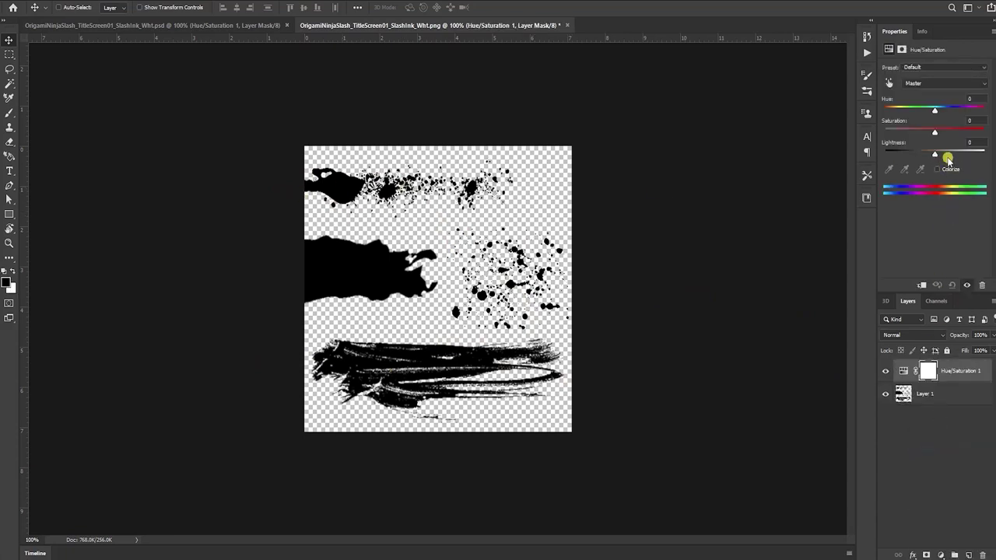
drag(932, 155, 981, 154)
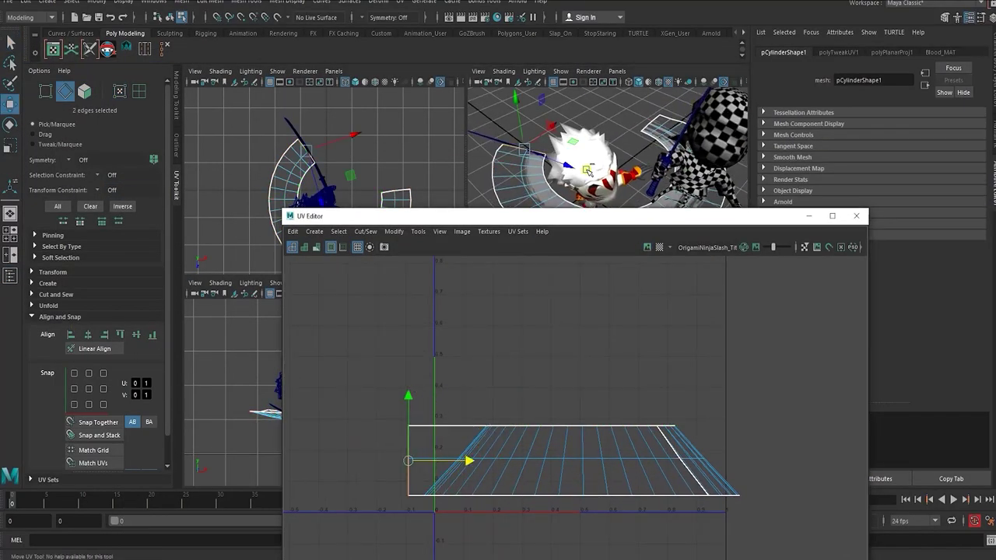
Step: In Maya's UV Editor, move the edges at the right end of the arc's UV shell outward
scroll(779, 464, down, 1)
drag(800, 460, 822, 461)
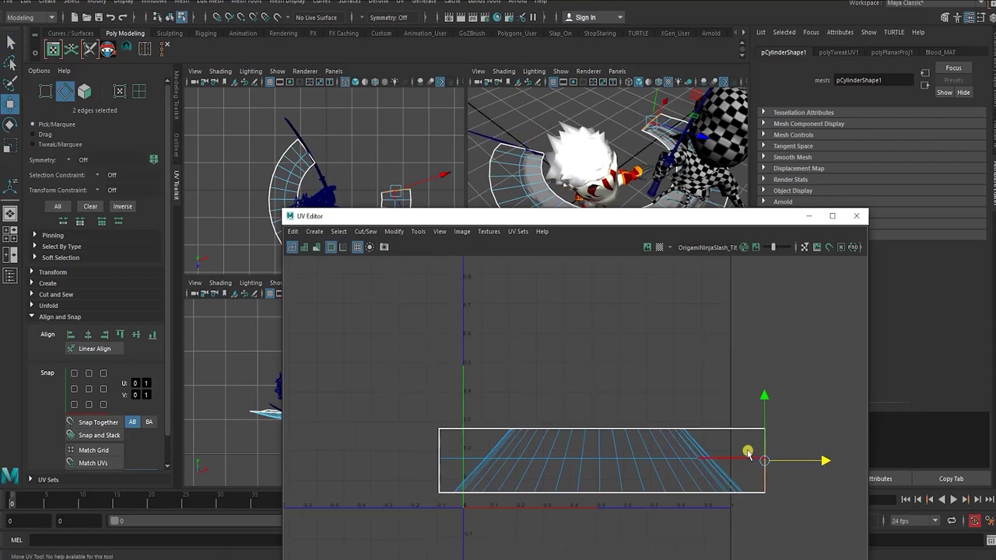
right_drag(747, 451, 797, 451)
drag(816, 461, 796, 462)
Step: Widen the top and middle UV rows of the arc shell to make its crosswise edges more upright
drag(720, 401, 479, 440)
key(r)
drag(659, 429, 669, 426)
drag(724, 405, 470, 471)
drag(659, 444, 674, 446)
Step: Align the UV columns at the shell's left end vertically and spread them outward
key(w)
click(71, 335)
drag(519, 461, 499, 461)
right_drag(529, 167, 529, 140)
double_click(502, 179)
click(70, 334)
right_drag(474, 374, 523, 374)
drag(421, 405, 454, 506)
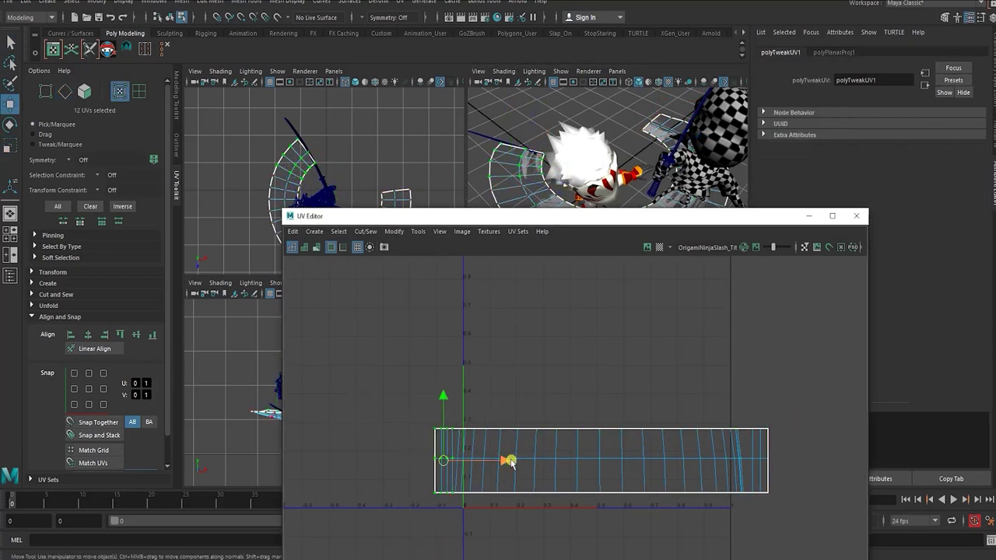
drag(506, 460, 502, 461)
Step: Align the end column on the right side of the arc's UV shell and move it outward
double_click(739, 445)
click(104, 335)
drag(801, 461, 814, 461)
Step: Straighten all UVs of the arc shell in U and V, and scale its middle columns horizontally
right_drag(757, 378, 804, 378)
drag(804, 397, 413, 514)
scroll(100, 271, down, 3)
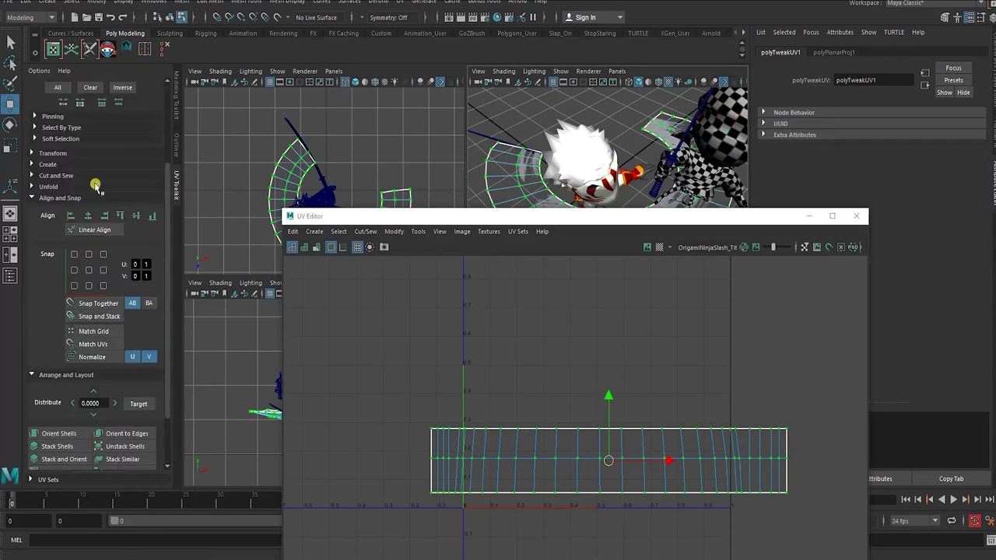
click(48, 187)
click(63, 242)
drag(476, 411, 735, 510)
key(r)
drag(663, 460, 644, 460)
Step: Show the slash ink texture behind the UVs and reposition the arc's shell over the ink strokes
click(647, 248)
drag(572, 477, 578, 311)
key(r)
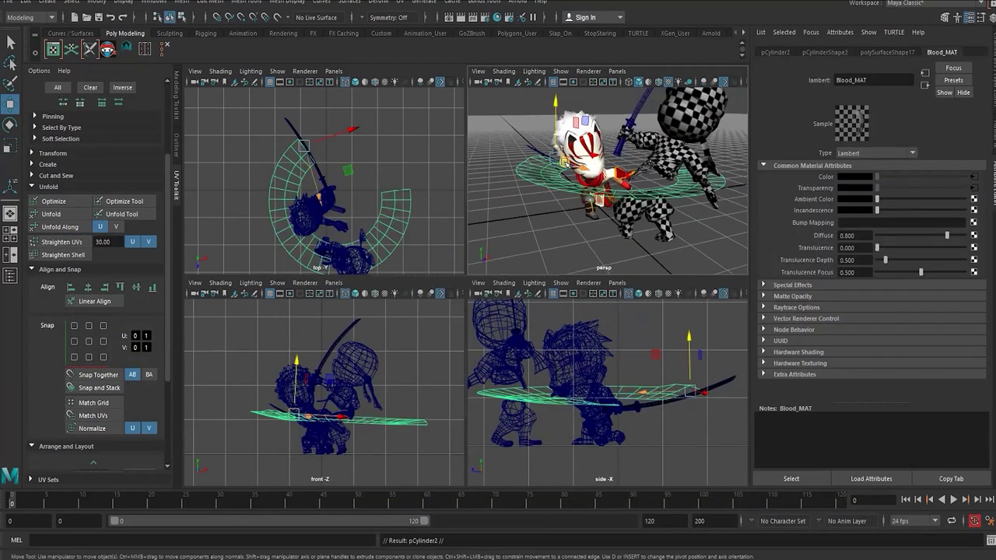
Step: Bend the duplicate slash arc using soft-selected vertices, and shift its UV shell over the long brush stroke
key(e)
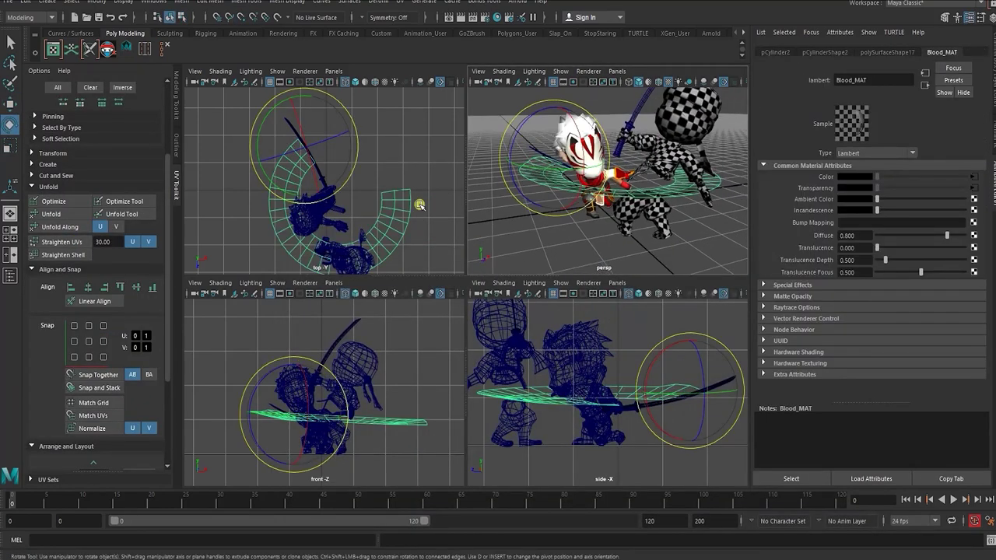
right_drag(418, 205, 374, 205)
drag(245, 273, 444, 183)
key(b)
drag(618, 175, 623, 199)
key(5)
scroll(310, 425, up, 1)
drag(308, 424, 286, 451)
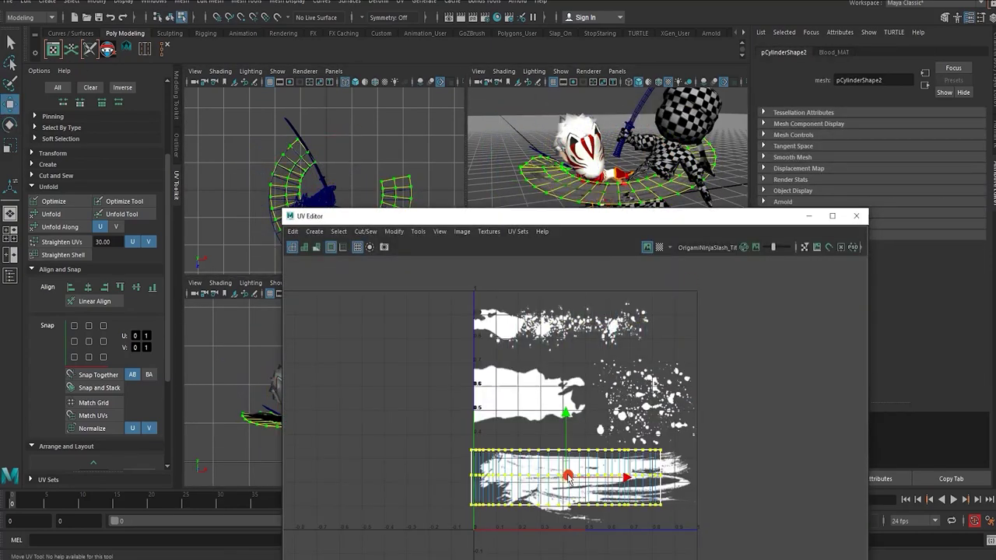
drag(569, 478, 543, 453)
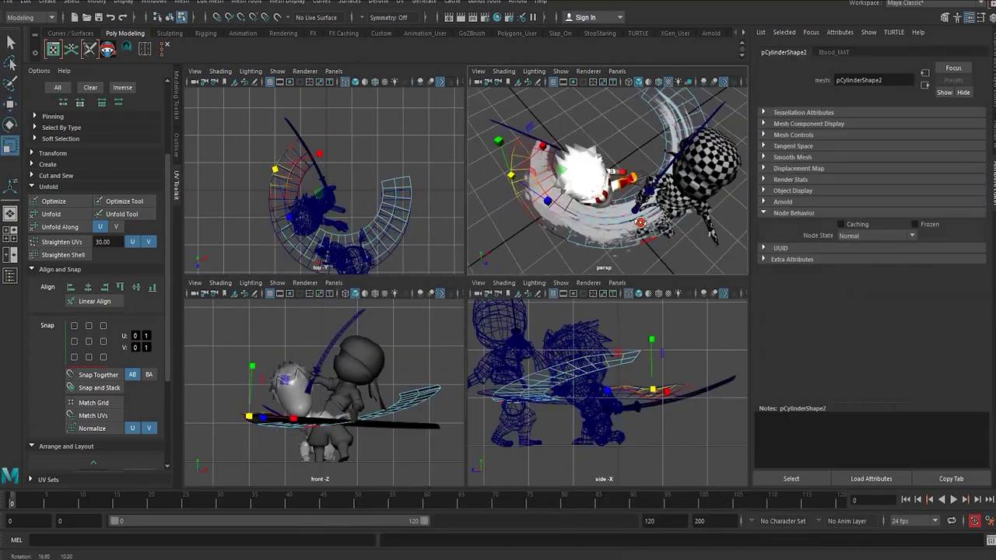
drag(615, 182, 620, 178)
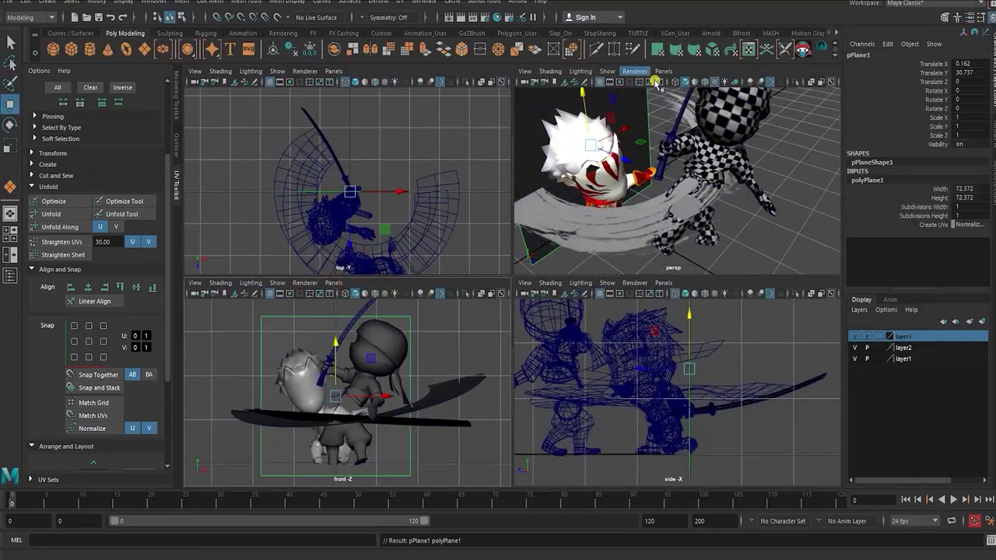
Step: Assign the blood ink material to the new vertical plane and place its UVs over the dot splatter
right_drag(574, 108, 601, 420)
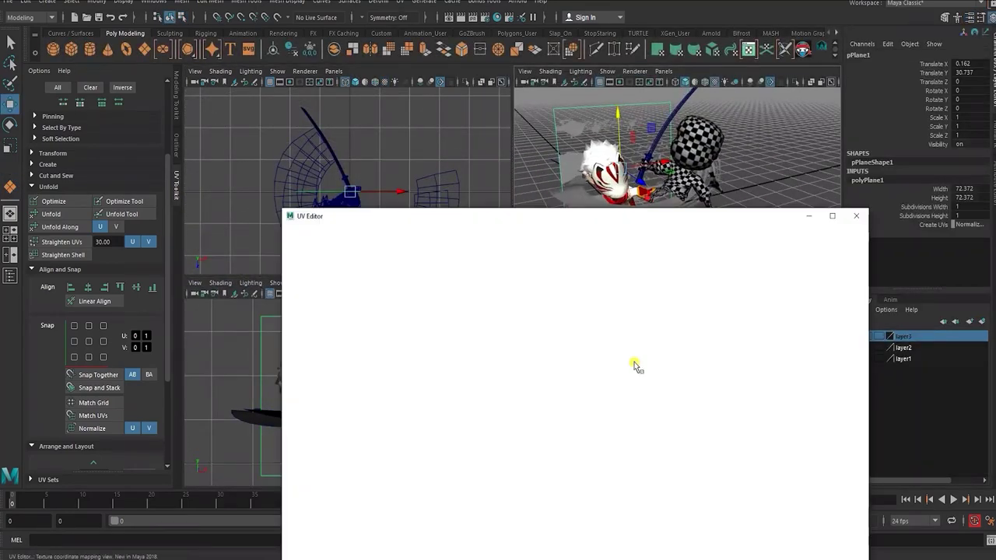
right_drag(643, 358, 643, 389)
drag(643, 389, 681, 405)
right_drag(681, 406, 681, 373)
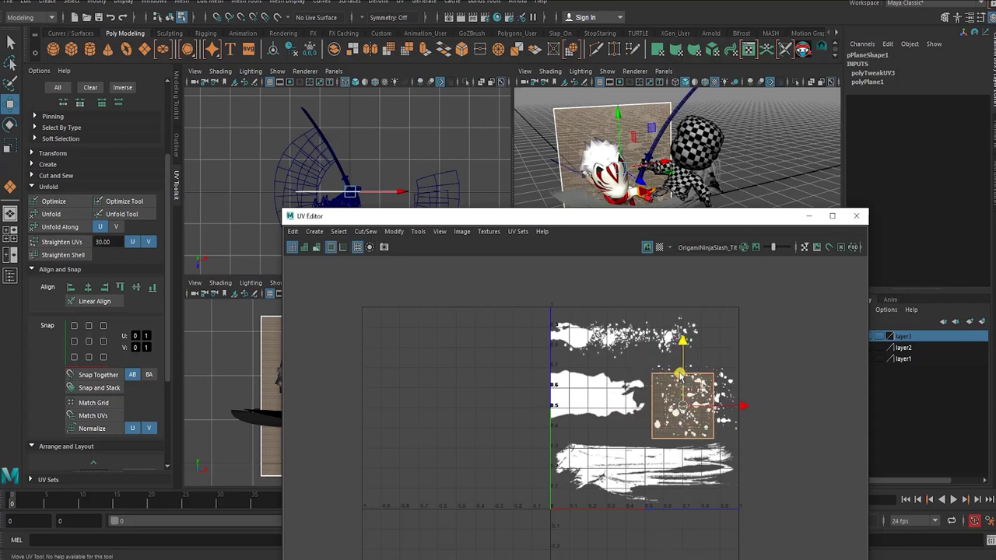
Step: Move the top, left and right UV edges of the plane outward to enclose the whole dot splatter
click(680, 374)
drag(683, 350, 683, 340)
click(652, 402)
drag(683, 401, 677, 401)
click(713, 401)
drag(733, 401, 756, 400)
click(693, 362)
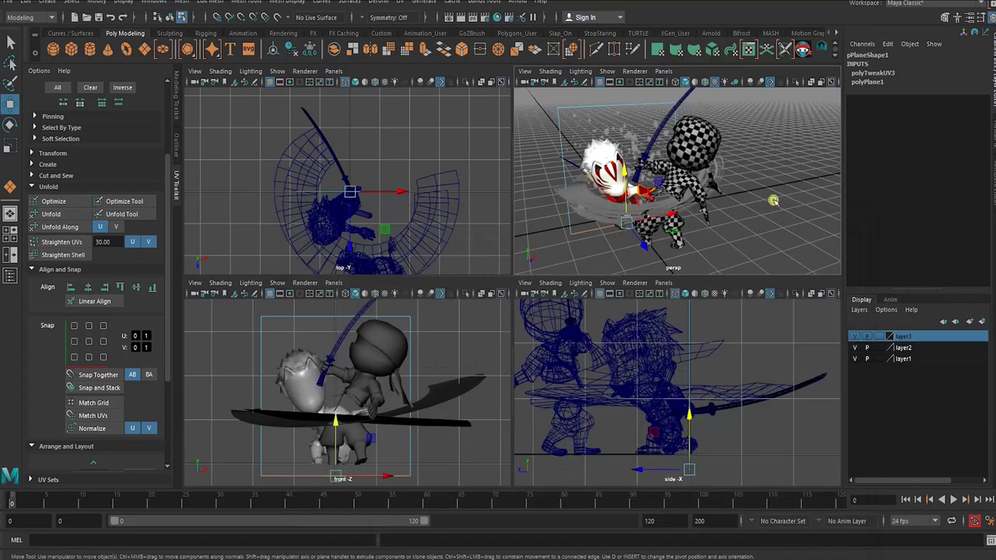
Step: Move, rotate and scale the splatter plane so the blood sprays beside the enemy ninja
key(F8)
drag(712, 240, 744, 257)
drag(742, 194, 765, 187)
key(e)
drag(738, 219, 767, 212)
key(6)
alt+middle_drag(419, 388, 424, 416)
key(r)
drag(404, 423, 393, 424)
key(w)
Step: Duplicate the splatter plane, turn it to 120 degrees around Y, and place it around the hero's sword blade
shift+drag(778, 205, 661, 164)
mouse_move(654, 173)
alt+mouse_down()
mouse_move(664, 205)
mouse_move(706, 186)
alt+mouse_up()
key(e)
key(w)
drag(700, 231, 676, 199)
drag(653, 209, 684, 214)
alt+middle_drag(382, 424, 397, 405)
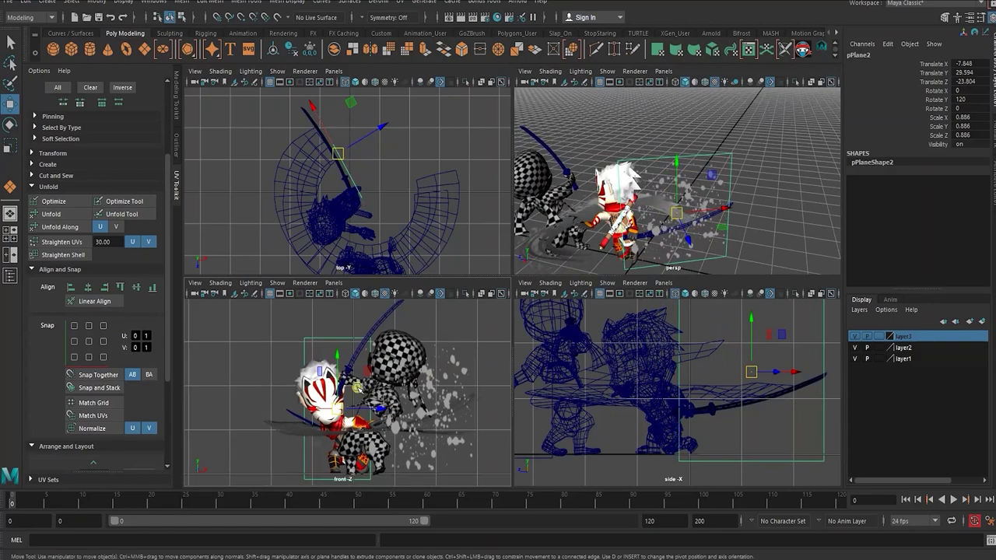
Step: Nudge the second splatter plane sideways in the front view and adjust its scale
drag(339, 409, 319, 399)
key(r)
drag(319, 398, 331, 398)
key(w)
alt+drag(720, 238, 718, 213)
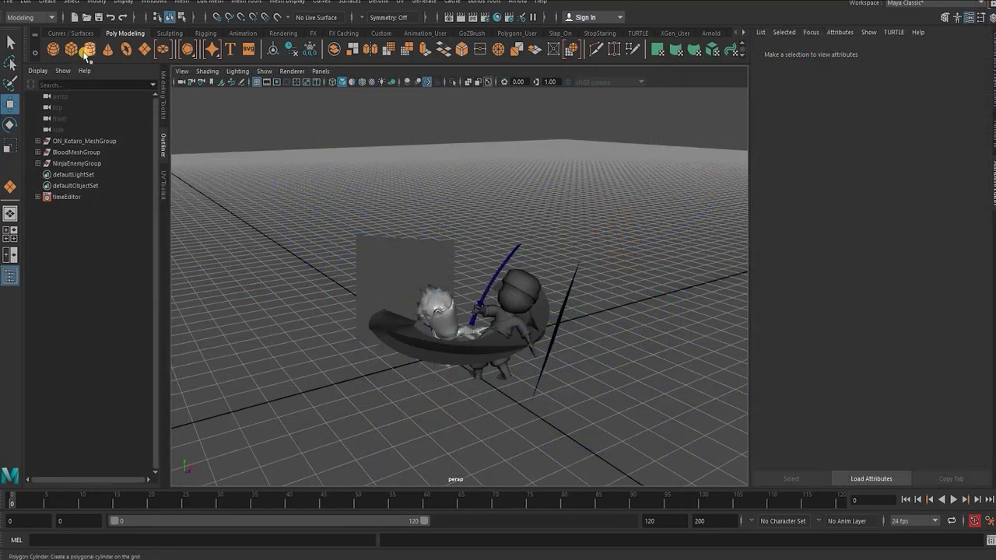
Step: Create a polygon cylinder about 163 in radius and 231 high beneath the fighters, with its pivot snapped to the top cap
click(85, 51)
key(space)
drag(318, 189, 414, 143)
key(w)
alt+right_drag(605, 236, 592, 132)
key(d)
key(v)
drag(600, 112, 585, 194)
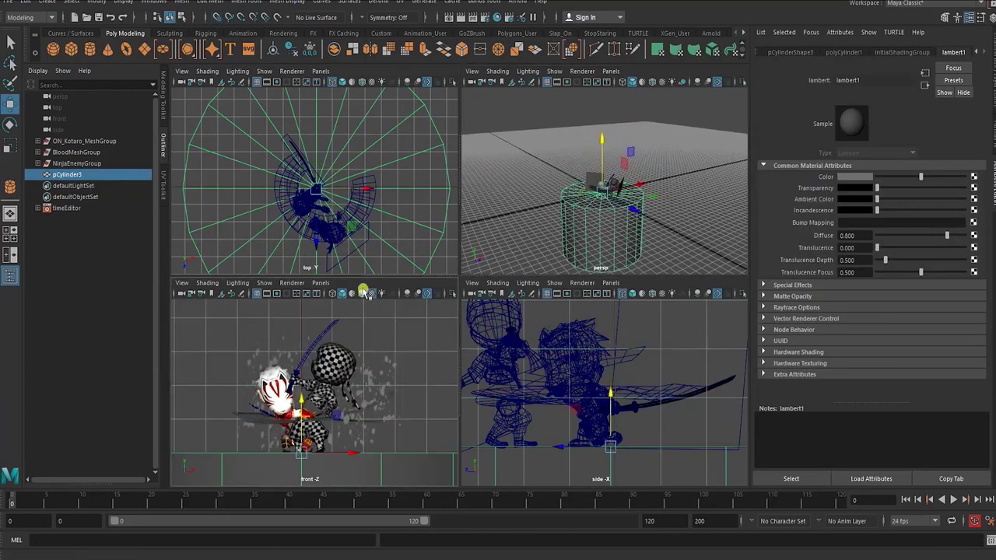
Step: Set the cylinder's cap subdivisions to 2 and its axis subdivisions to 60
key(ctrl+a)
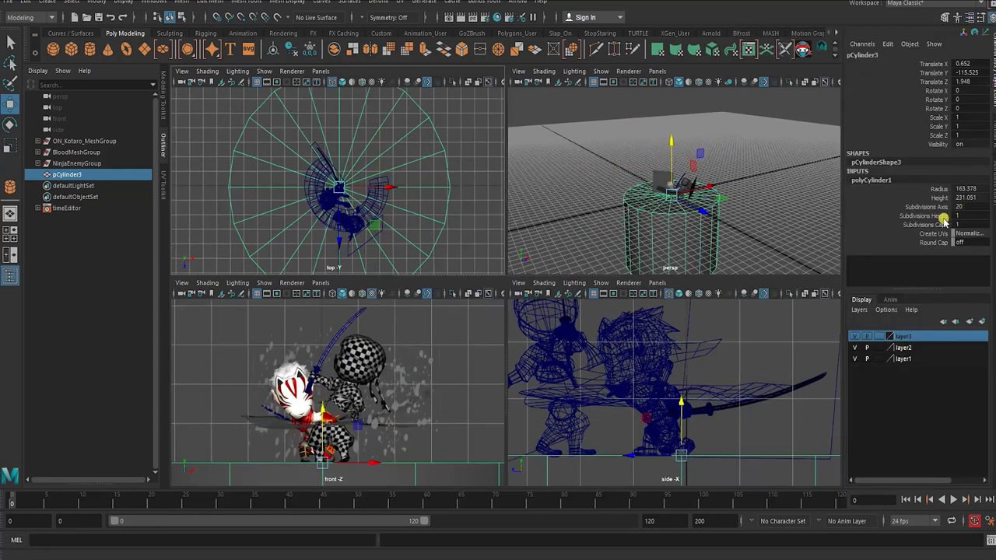
click(934, 224)
middle_drag(511, 202, 523, 201)
click(927, 207)
middle_drag(423, 216, 549, 202)
middle_drag(421, 207, 471, 202)
click(968, 204)
text(60)
key(Return)
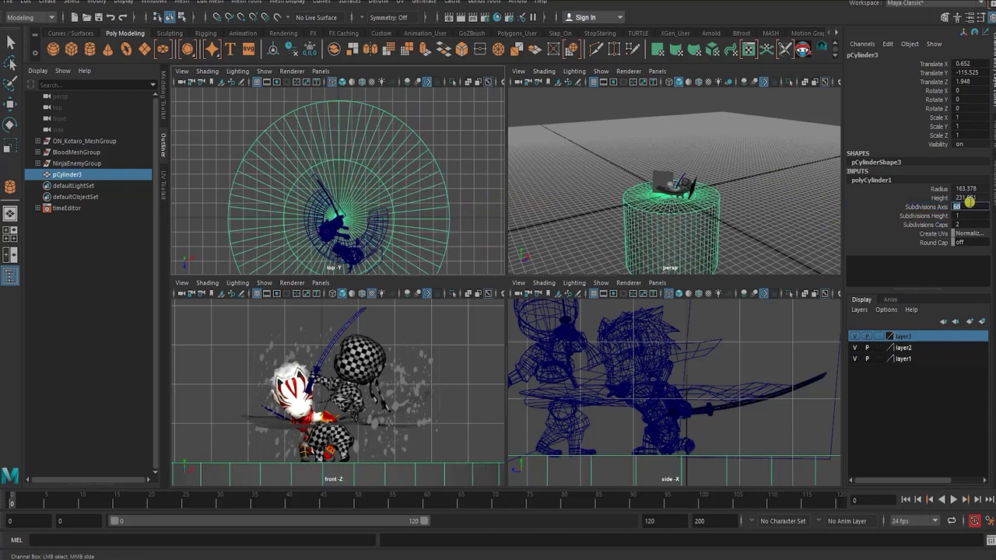
Step: Delete the cylinder's side and bottom faces, keeping only the top cap as a ground disk
key(f)
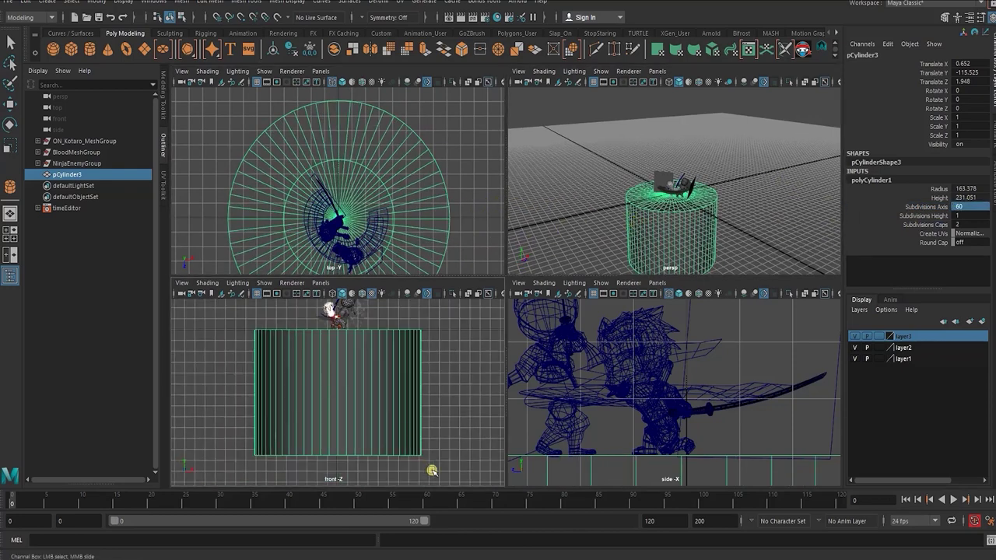
key(w)
right_drag(440, 469, 443, 366)
drag(445, 367, 233, 470)
key(Delete)
scroll(327, 365, up, 4)
key(F8)
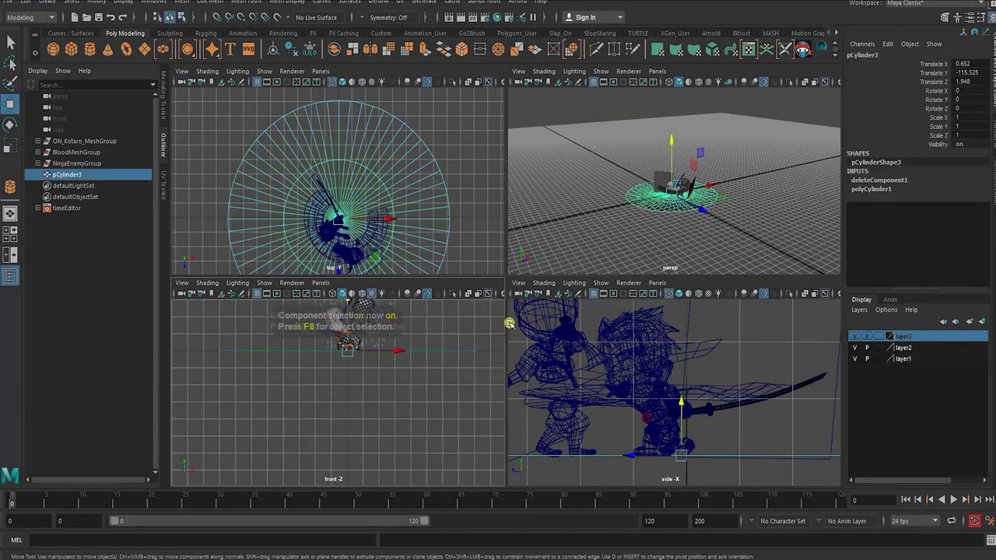
Step: Assign a new Lambert material named Ground_MAT to the ground disk
scroll(704, 209, up, 6)
key(space)
alt+drag(707, 207, 603, 299)
right_drag(709, 253, 790, 499)
drag(875, 80, 633, 80)
text(Ground_MAT)
key(Return)
Step: Lay out the ground disk's UVs to fill the 0 to 1 space in the UV Editor
click(741, 54)
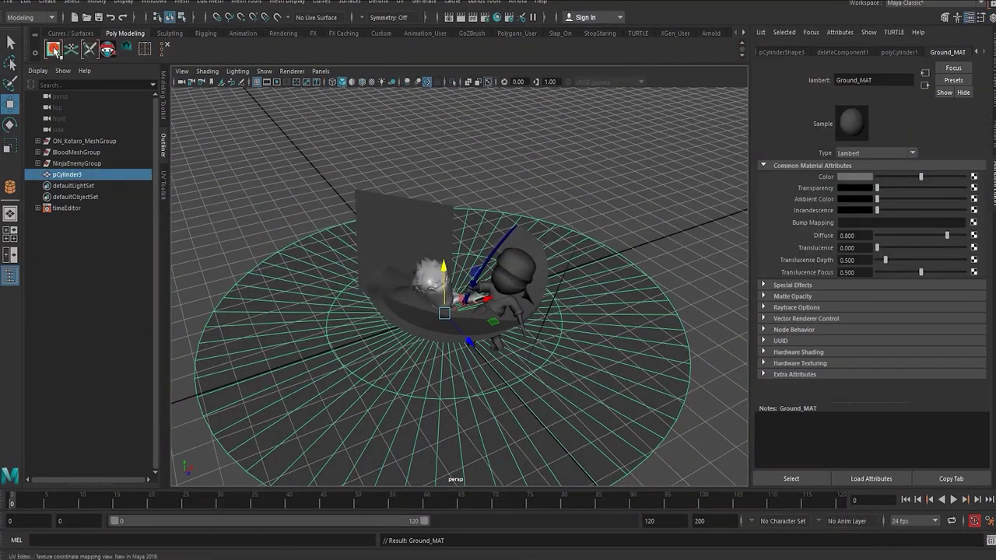
click(54, 49)
alt+right_drag(663, 351, 605, 342)
alt+middle_drag(606, 342, 582, 327)
key(ctrl+l)
alt+right_drag(558, 340, 701, 385)
alt+middle_drag(660, 389, 598, 407)
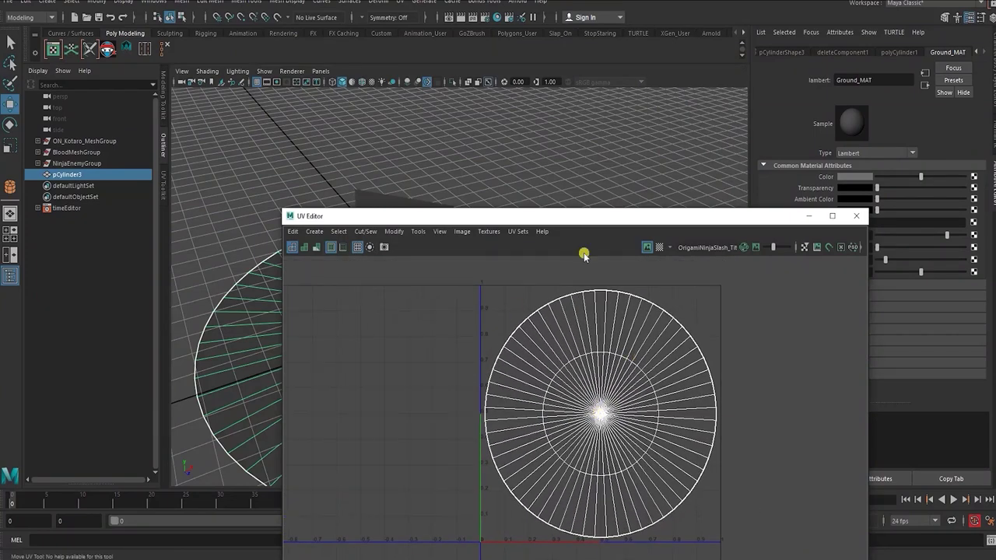
click(857, 217)
Step: Rename the ground disk's object as Ground_Mesh in the Outliner
click(616, 256)
alt+drag(602, 318, 619, 303)
alt+right_drag(619, 303, 591, 307)
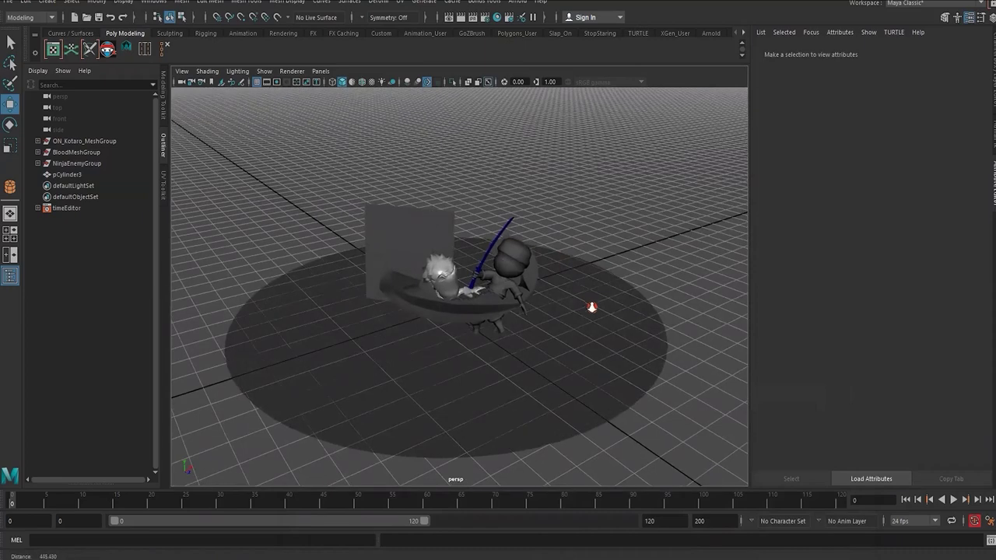
click(591, 307)
double_click(70, 175)
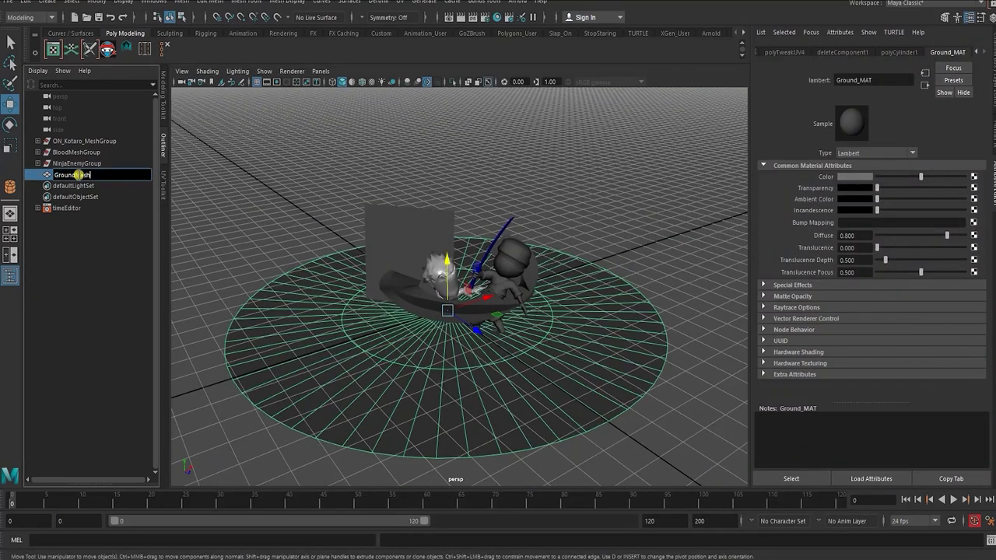
key(Return)
Step: Select all the meshes of the combat scene in wireframe display, export the selection and return to shaded display
click(273, 161)
alt+drag(273, 160, 292, 211)
alt+right_drag(292, 211, 315, 214)
drag(202, 108, 764, 426)
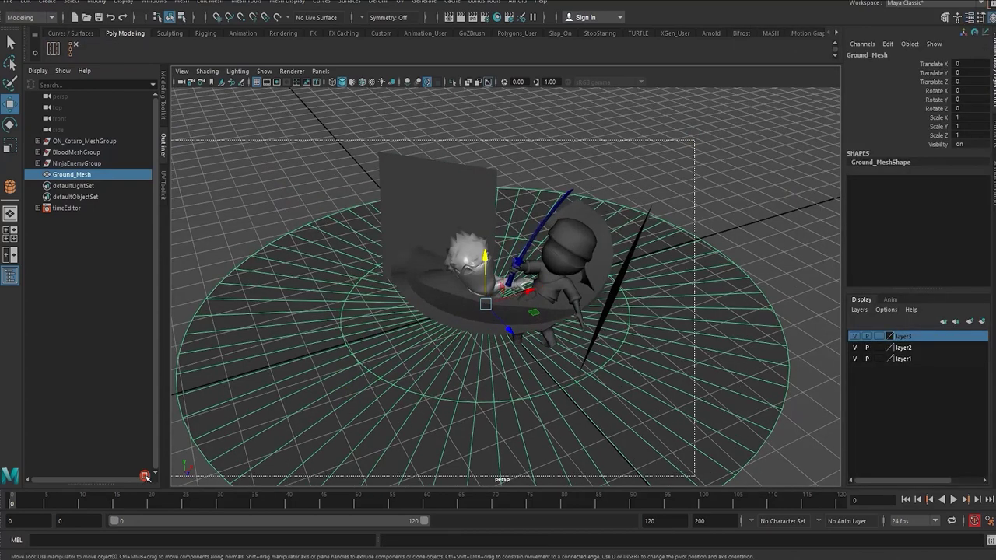
key(4)
click(11, 7)
click(42, 145)
click(299, 254)
click(728, 474)
click(436, 320)
key(5)
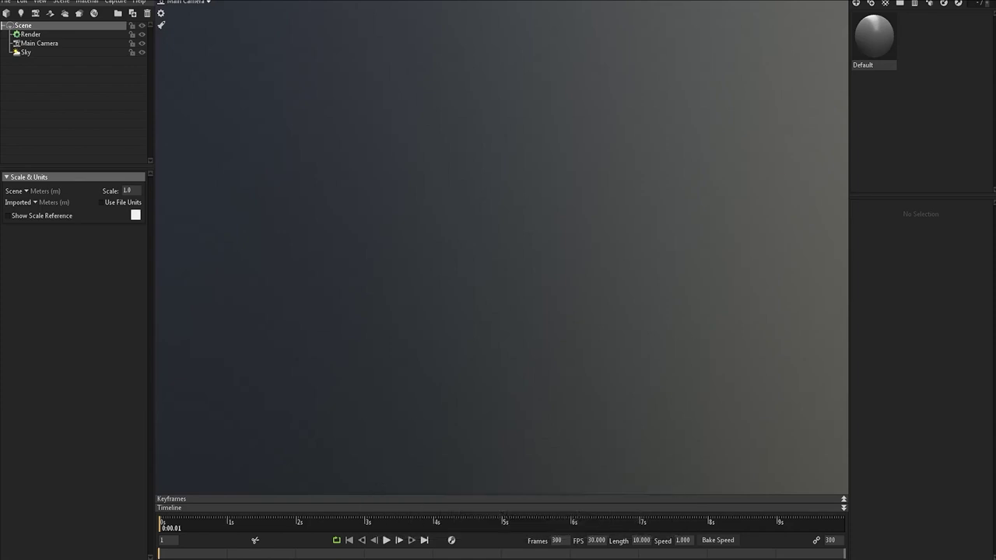
Step: Switch to Marmoset Toolbag and add a new baker with High and Low groups to the scene
click(31, 102)
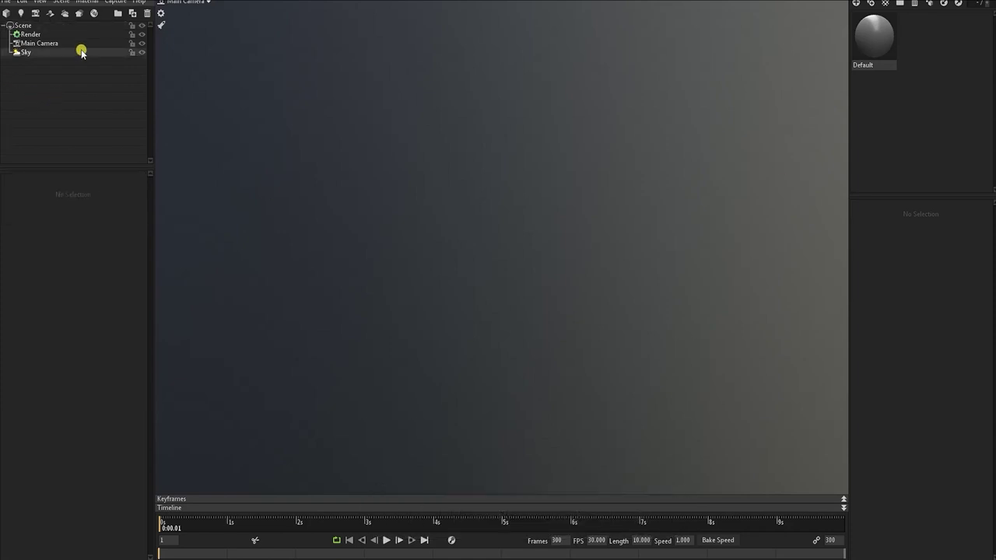
click(79, 15)
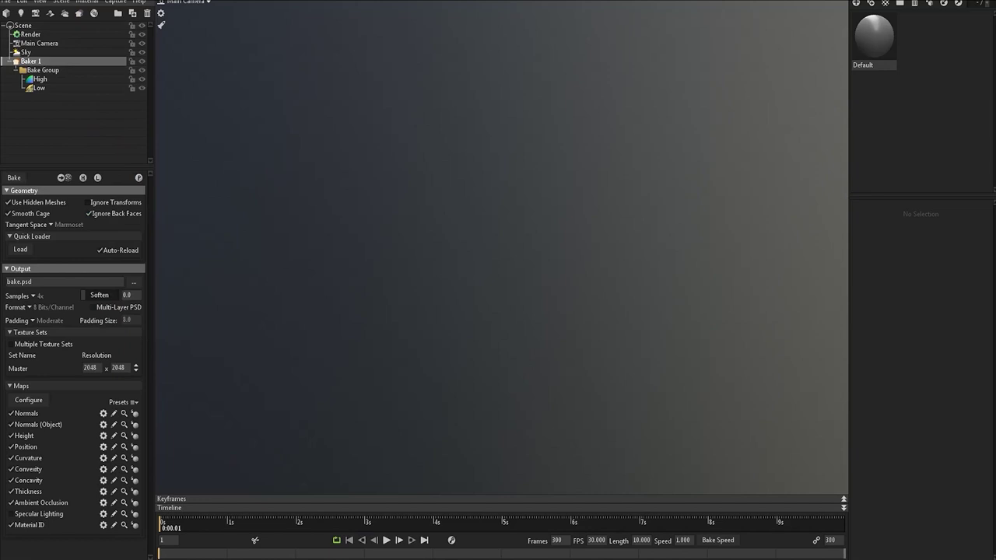
mouse_move(319, 559)
Step: Import the Ninja_Kotaro_08_Low and Ninja_Kotaro_08_High models into the scene
click(7, 4)
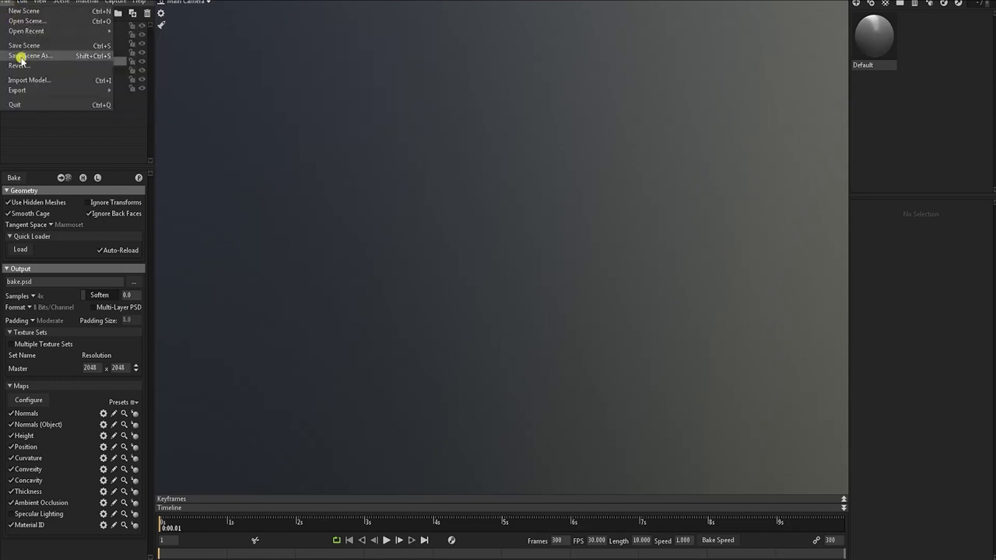
mouse_move(31, 90)
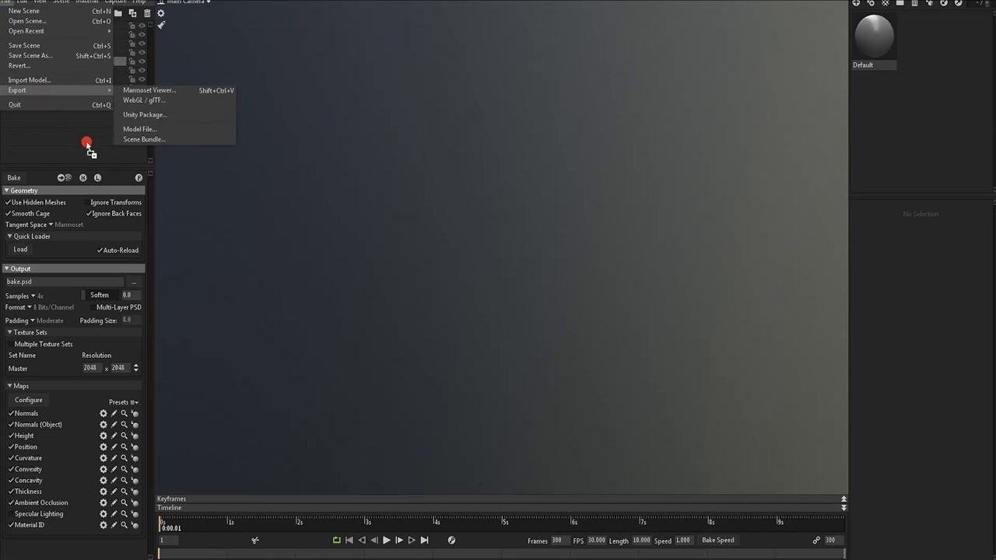
drag(91, 144, 81, 142)
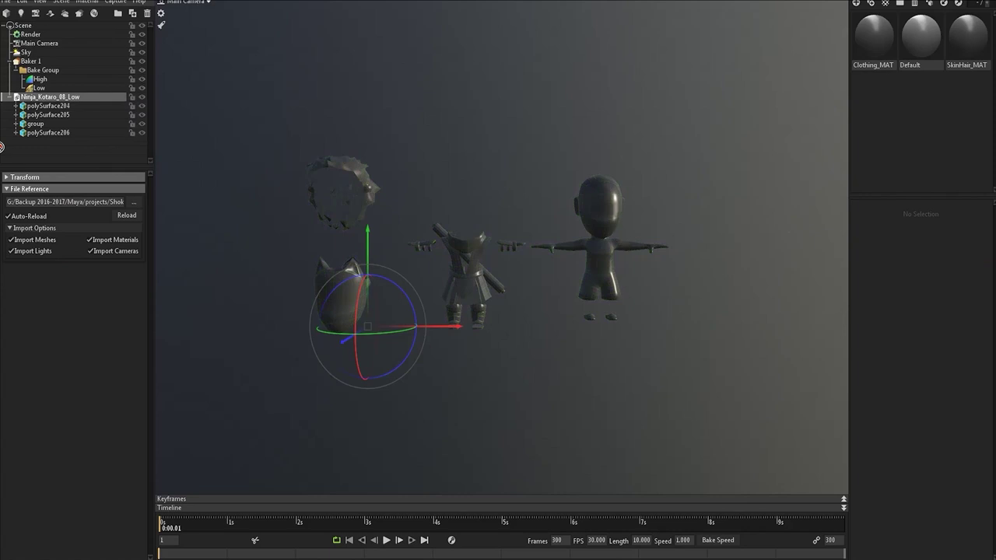
drag(37, 149, 37, 151)
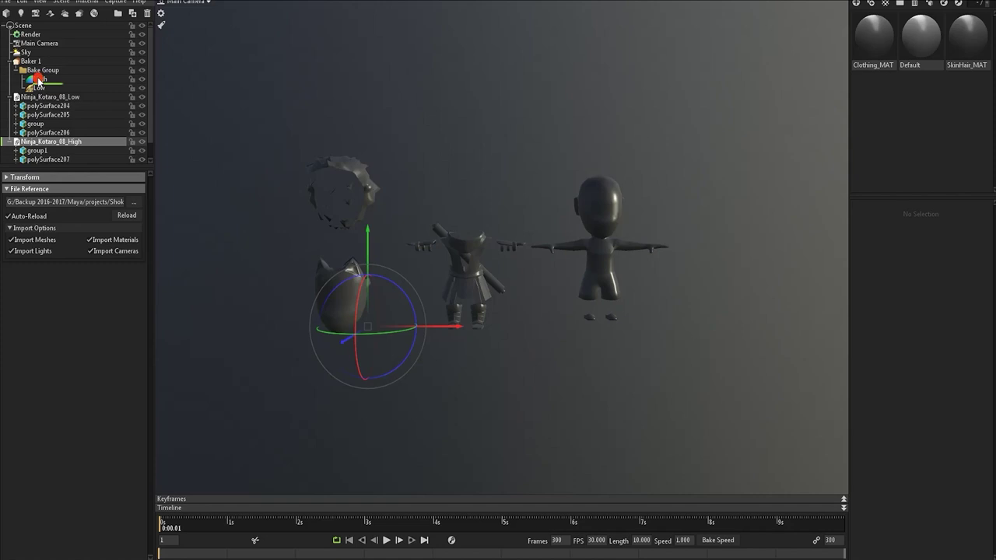
Step: Place the Ninja_Kotaro_08_High model in the bake group's High slot and Ninja_Kotaro_08_Low in its Low slot
drag(39, 81, 38, 80)
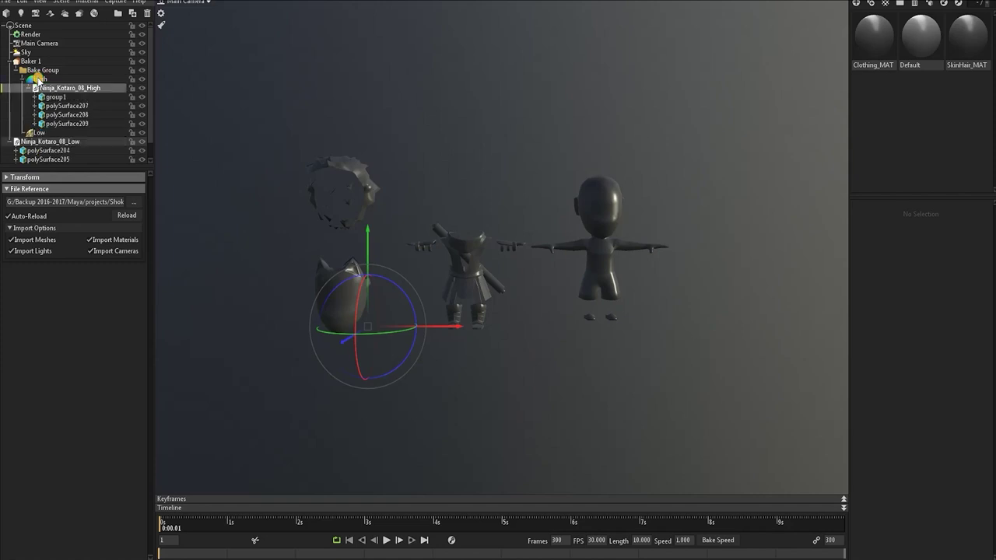
click(39, 141)
drag(39, 140, 37, 133)
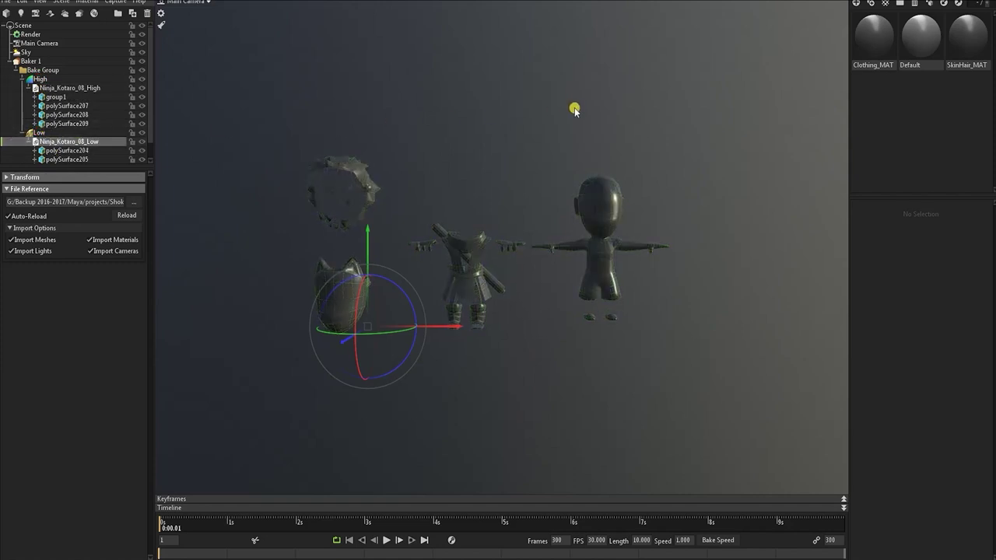
Step: Display the Low group's cage over the body mesh and reduce its Max Offset to about 0.018
click(39, 132)
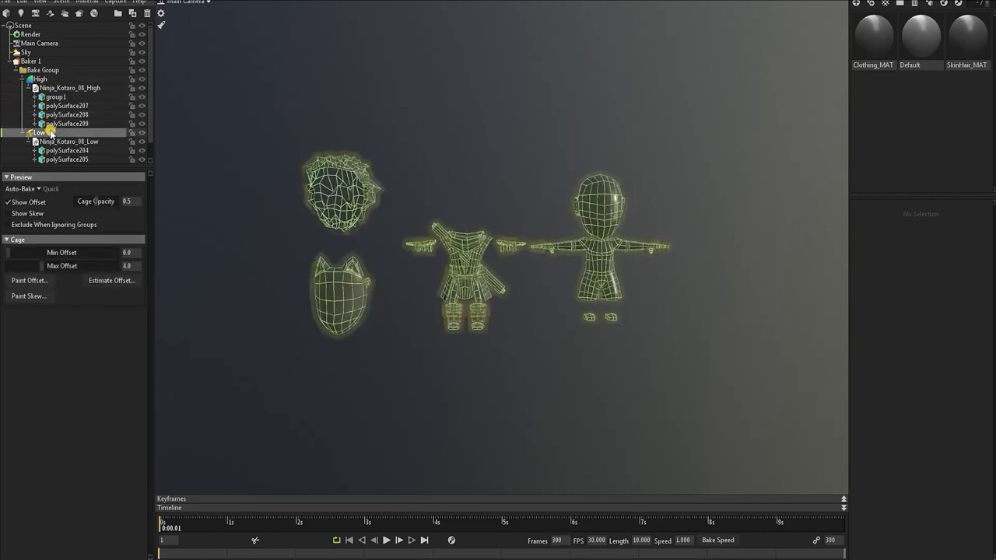
alt+right_drag(458, 138, 655, 229)
middle_drag(636, 256, 400, 287)
right_drag(400, 287, 614, 331)
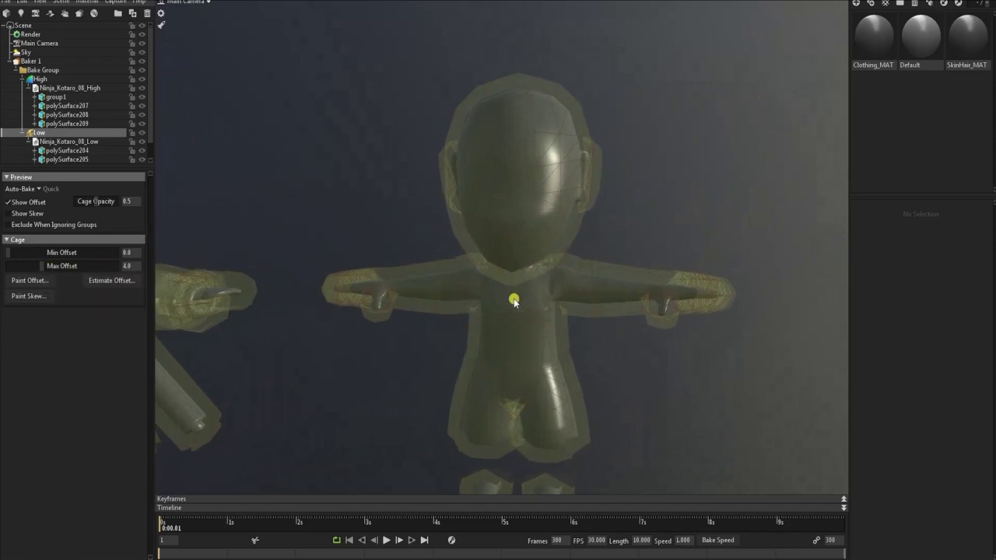
drag(31, 265, 12, 261)
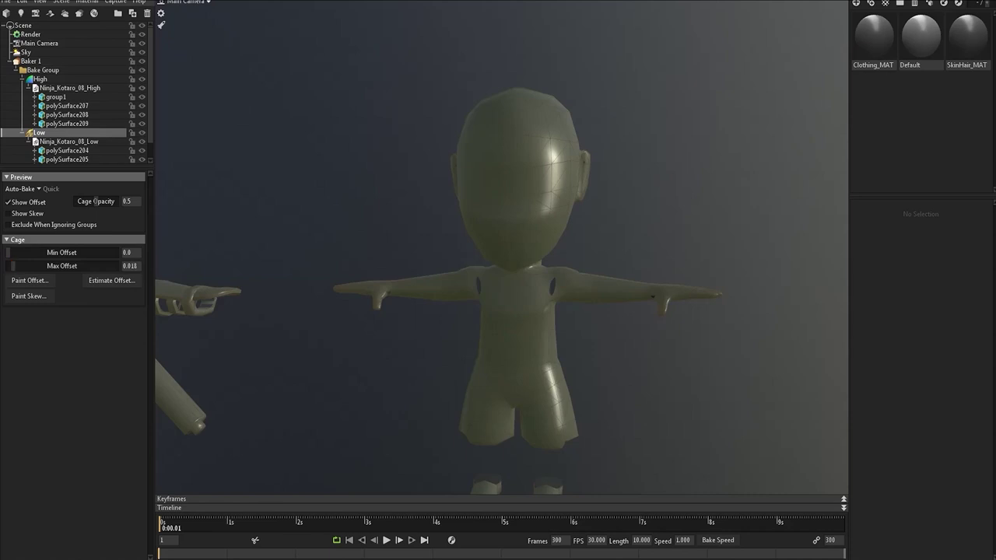
Step: Raise the cage opacity to about 0.692 and set the cage's Max Offset to 0
drag(100, 200, 103, 198)
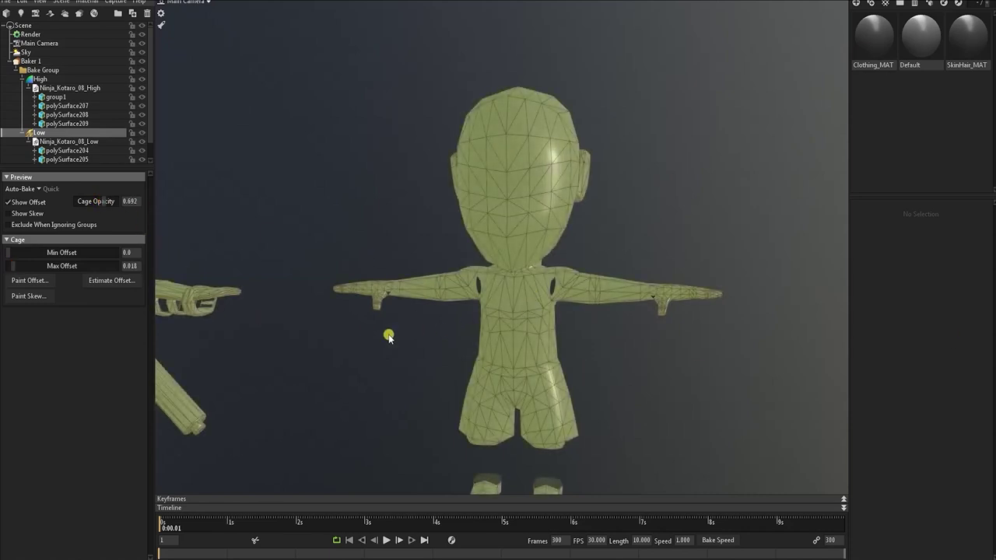
middle_drag(317, 335, 589, 291)
scroll(589, 291, up, 2)
drag(585, 305, 549, 338)
middle_drag(586, 339, 523, 356)
right_drag(523, 357, 707, 402)
drag(12, 266, 3, 264)
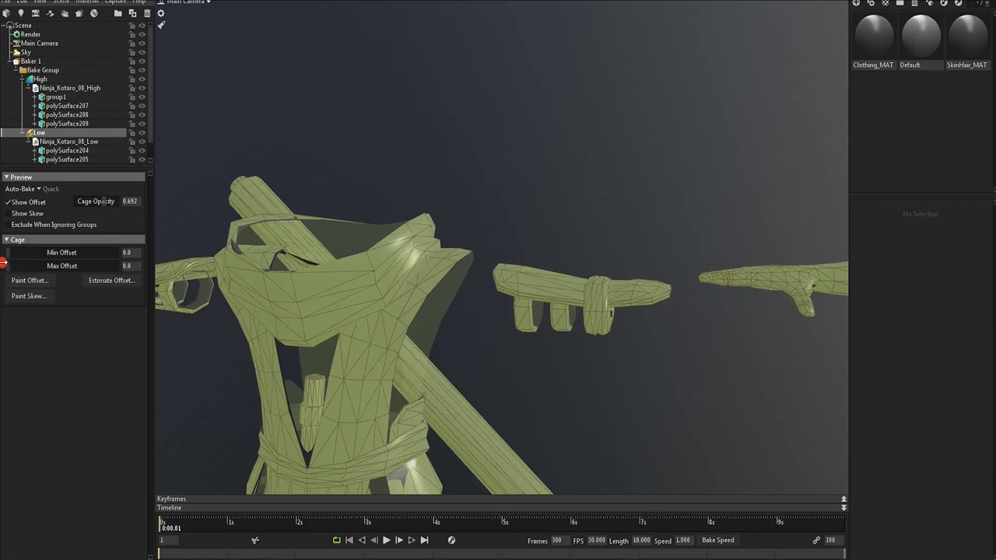
Step: Inspect the cage around the clothing and body, and raise its Max Offset to about 0.346
middle_drag(420, 370, 460, 280)
drag(460, 281, 521, 298)
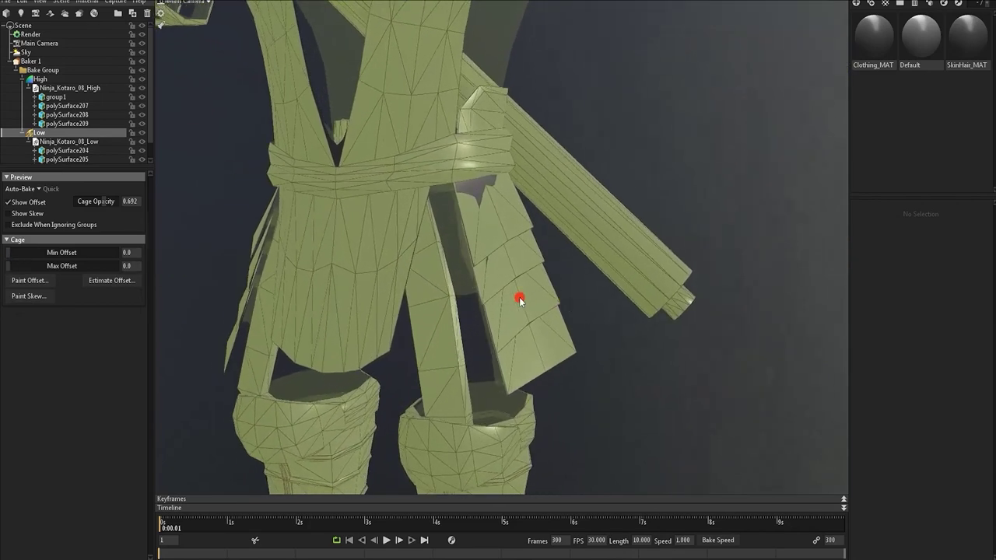
middle_drag(513, 298, 481, 346)
right_drag(480, 346, 591, 374)
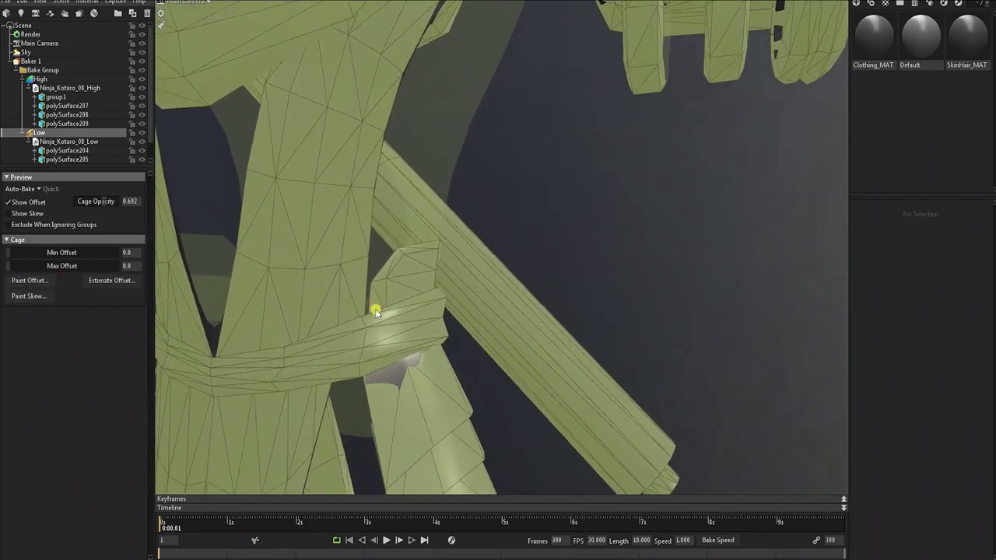
middle_drag(374, 311, 394, 298)
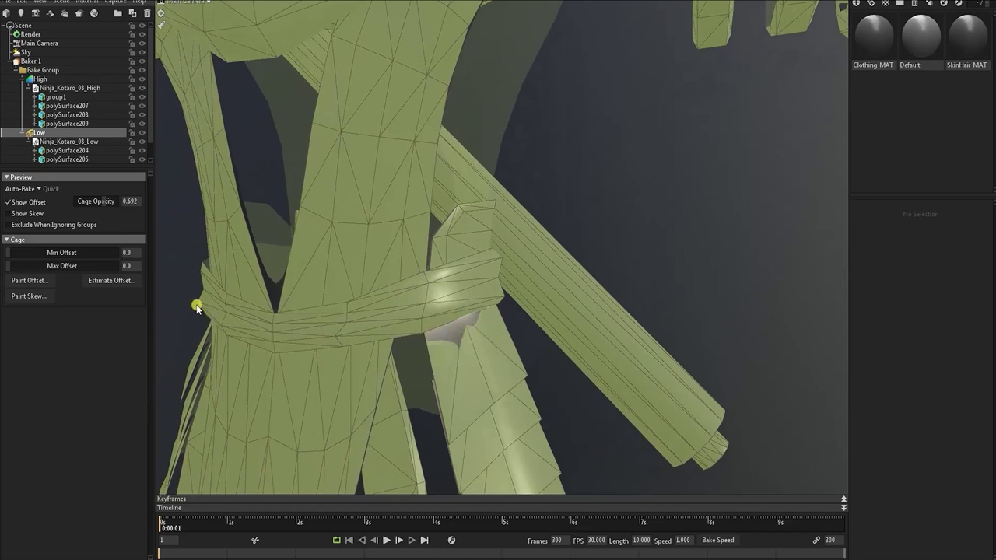
drag(16, 265, 17, 265)
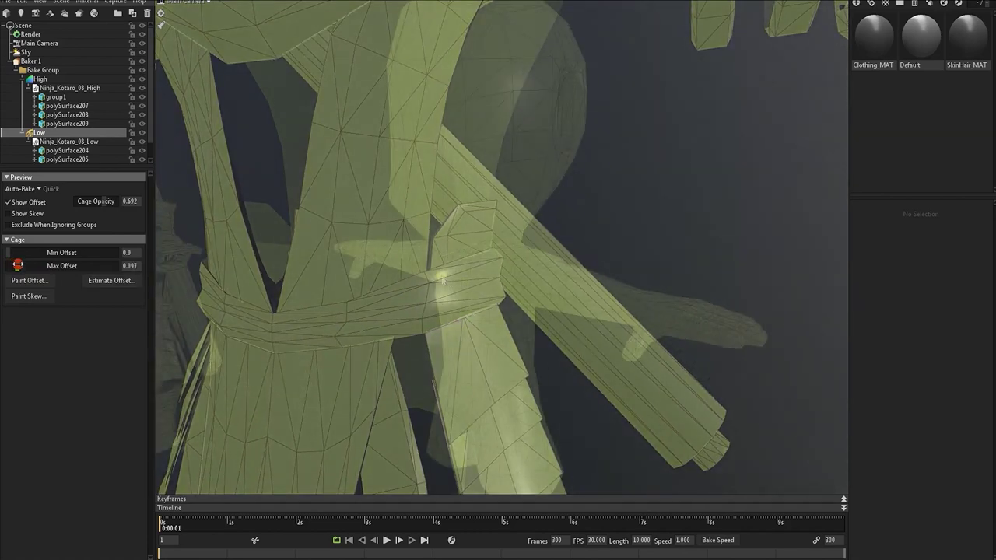
drag(445, 287, 402, 306)
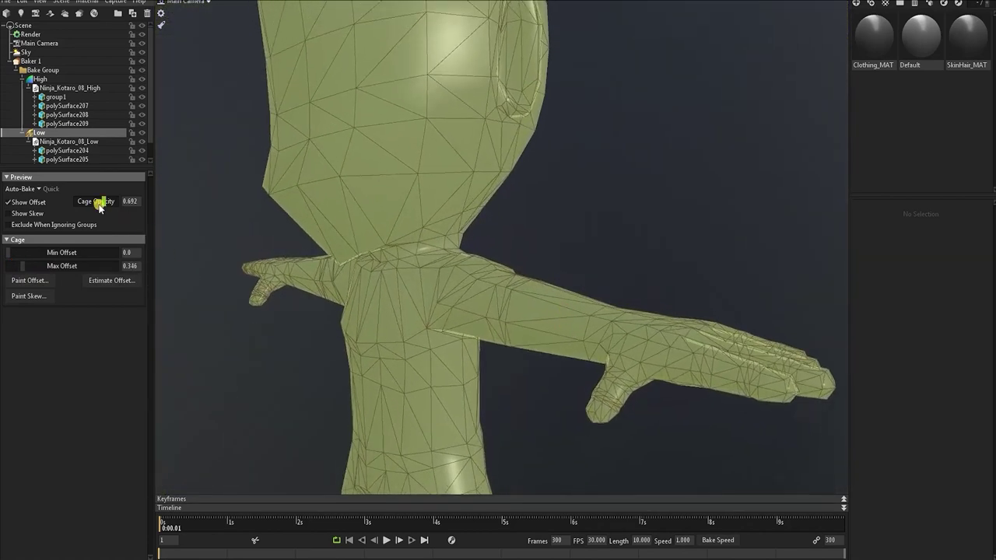
Step: Set the cage opacity to 1.0 and the cage's Max Offset to about 0.151, checking the fit around the model
mouse_move(99, 207)
mouse_down()
mouse_move(86, 203)
mouse_move(119, 211)
mouse_up()
drag(23, 267, 19, 265)
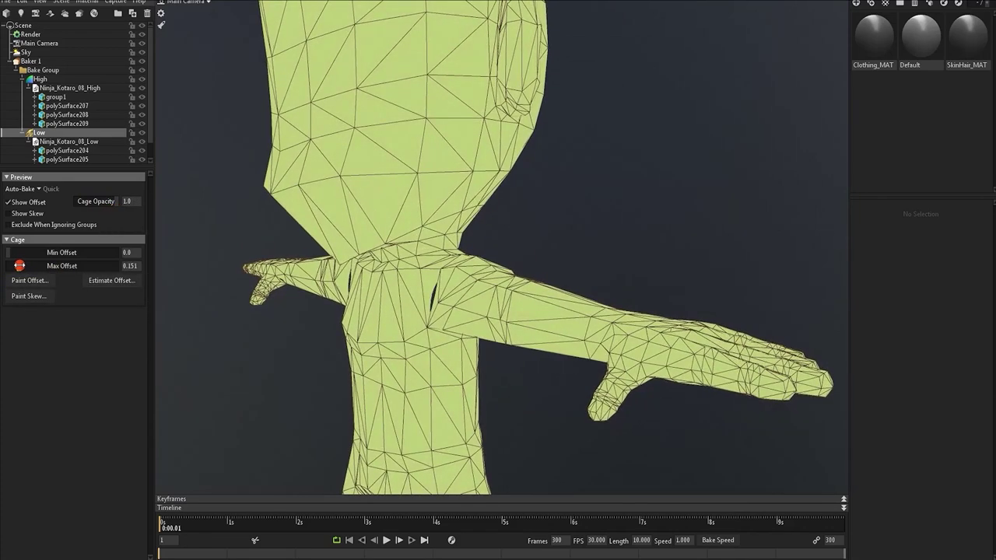
alt+right_drag(639, 267, 340, 238)
alt+drag(340, 238, 122, 204)
alt+middle_drag(122, 205, 327, 238)
mouse_move(329, 241)
mouse_down()
mouse_move(396, 247)
mouse_move(470, 197)
mouse_move(467, 182)
mouse_move(545, 216)
mouse_move(494, 223)
mouse_move(430, 265)
mouse_move(438, 213)
mouse_move(509, 238)
mouse_move(493, 252)
mouse_move(411, 264)
mouse_move(335, 226)
mouse_up()
Step: Enable Multiple Texture Sets for Baker 1 and review the list of maps selected for baking
click(46, 61)
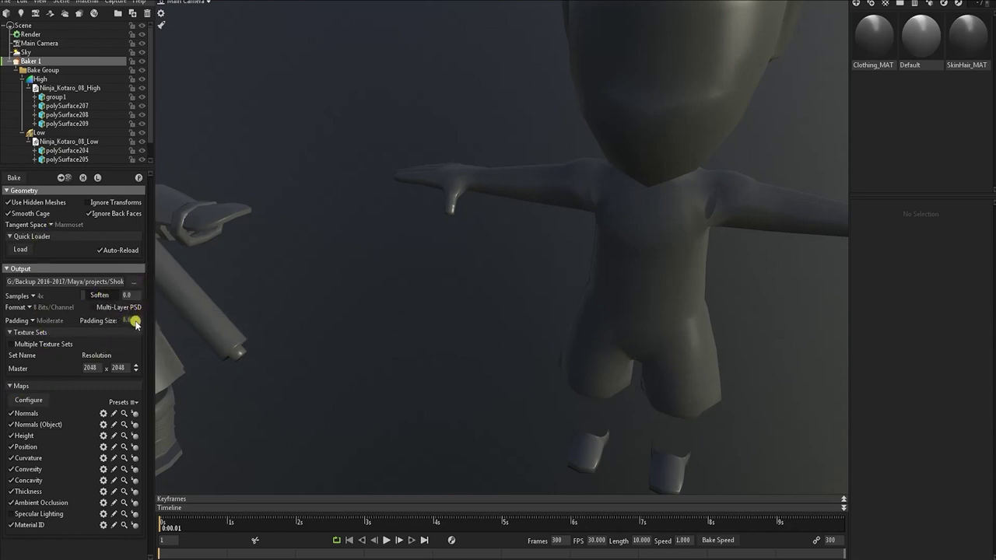
click(10, 344)
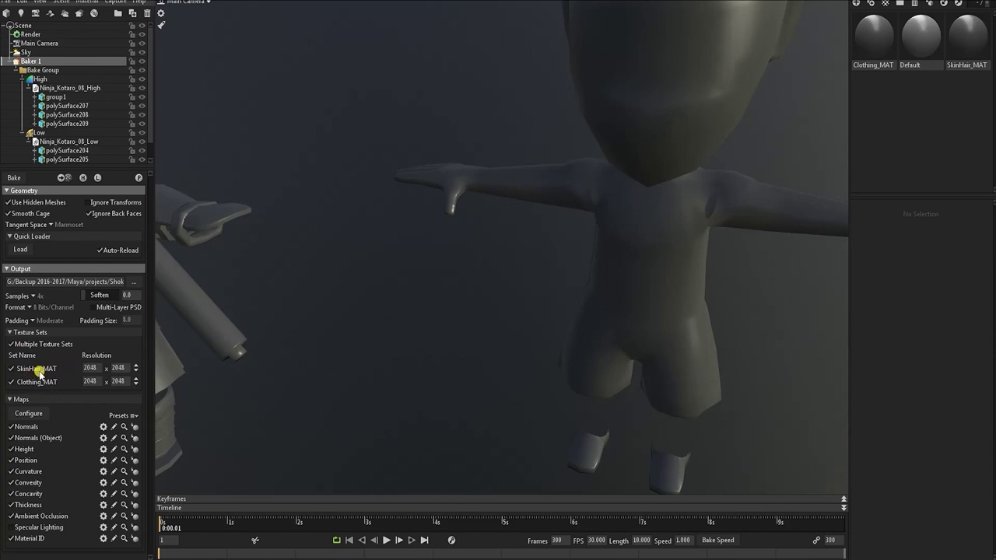
click(15, 345)
click(15, 345)
click(39, 414)
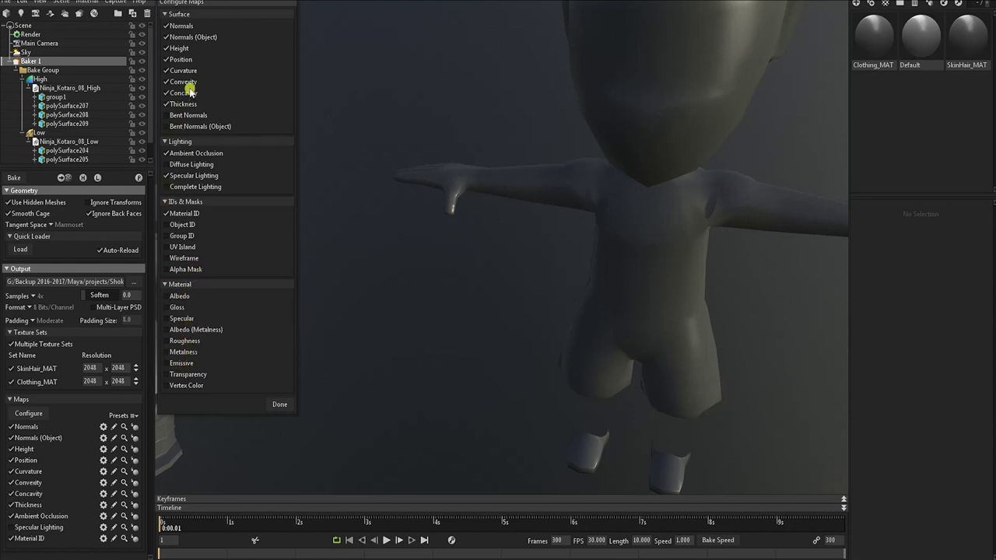
click(279, 404)
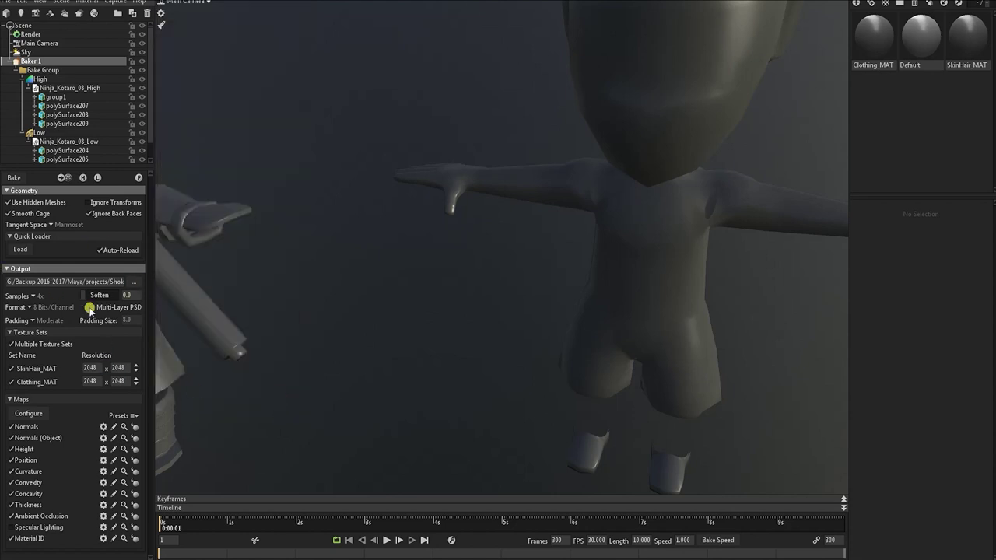
Step: Set the bake output to Soften 0.5, 16x samples and 16 Bits/Channel format
click(126, 296)
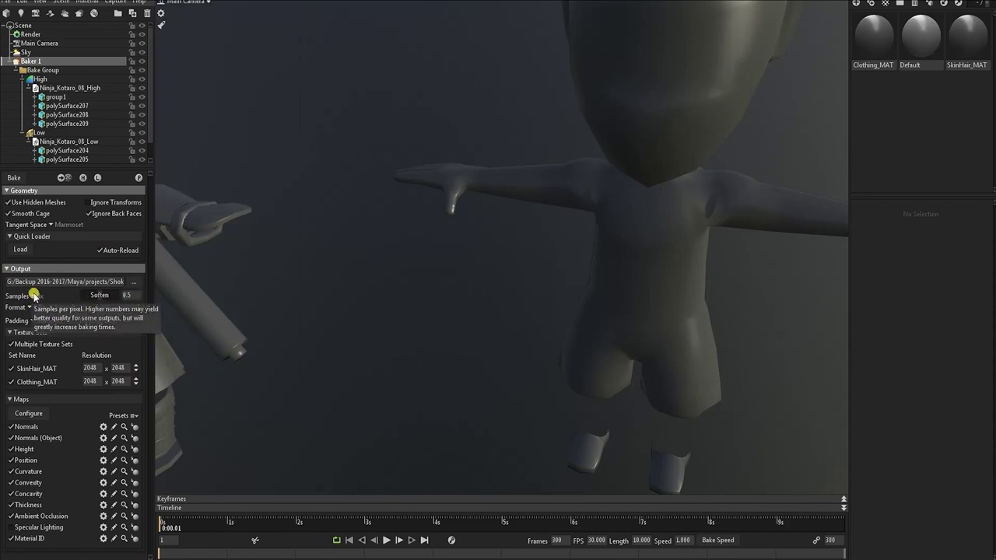
click(34, 296)
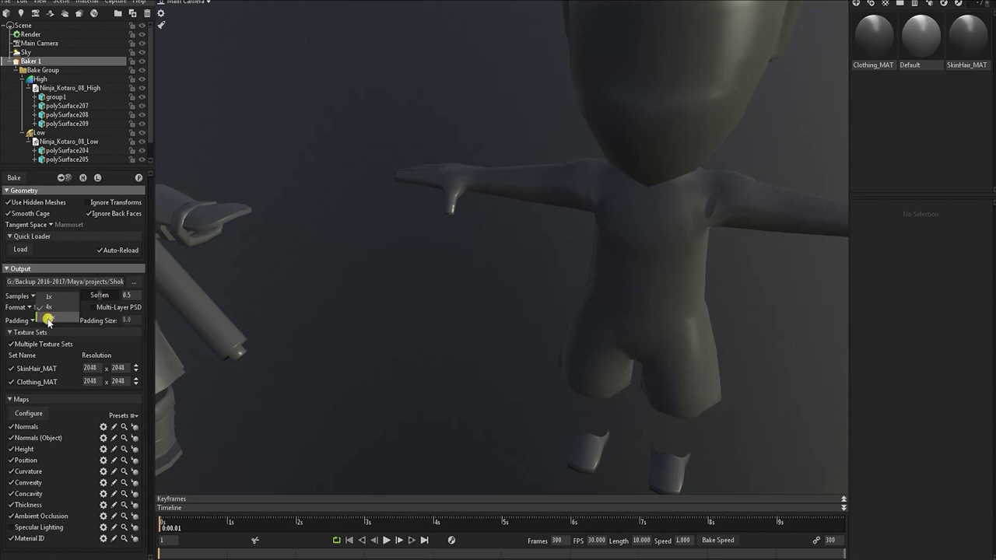
click(48, 318)
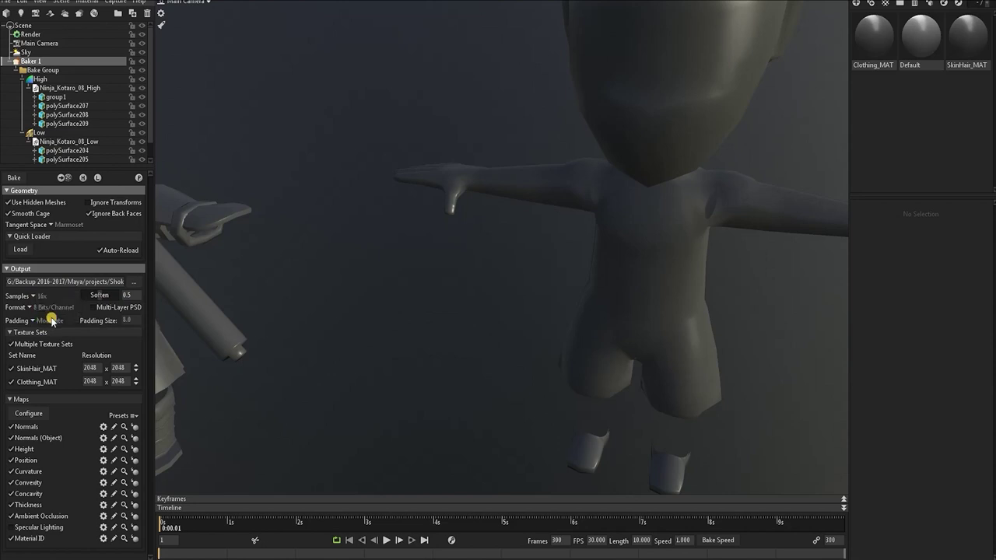
click(40, 309)
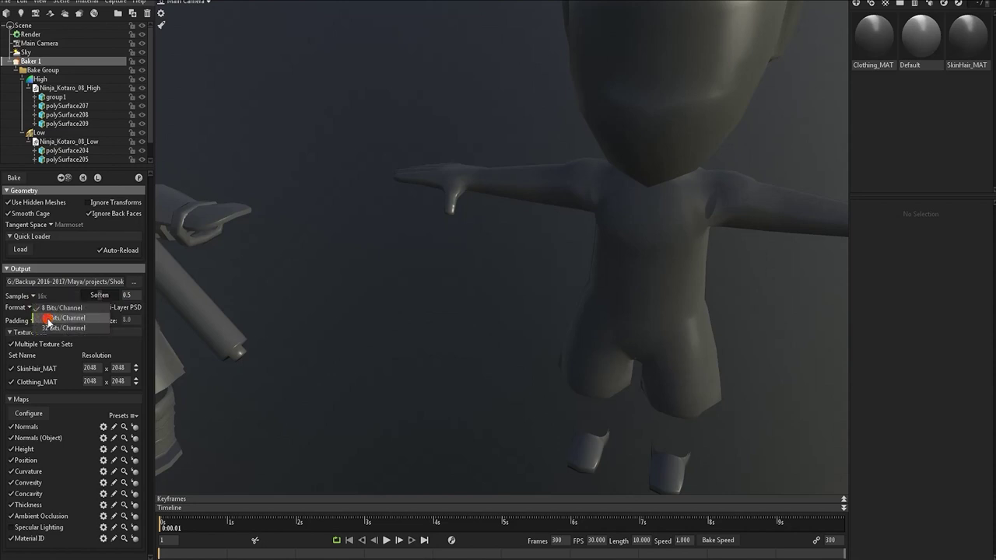
click(49, 318)
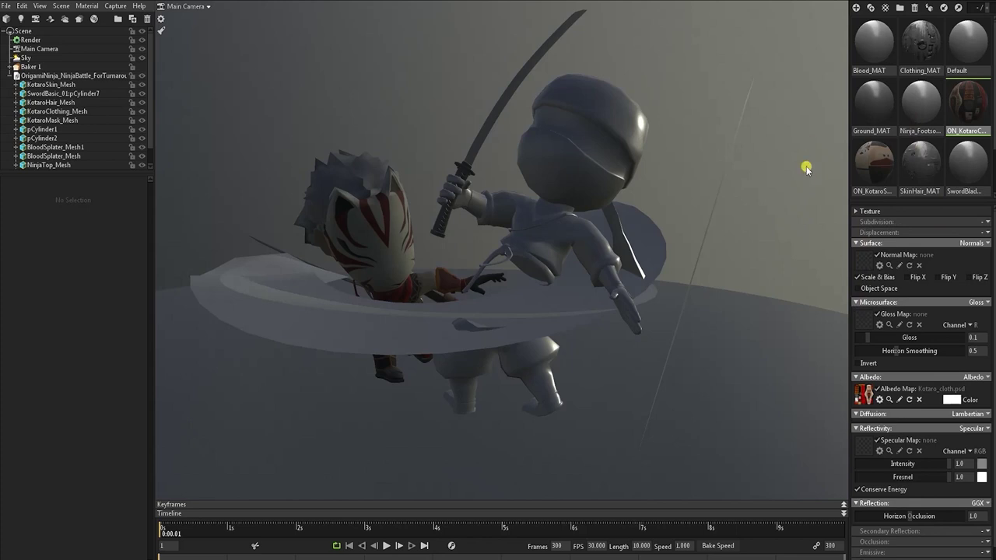
Step: Load Kotaro_Clothing_MAT_normal.png as the Kotaro clothing material's normal map and turn off its albedo map
click(864, 258)
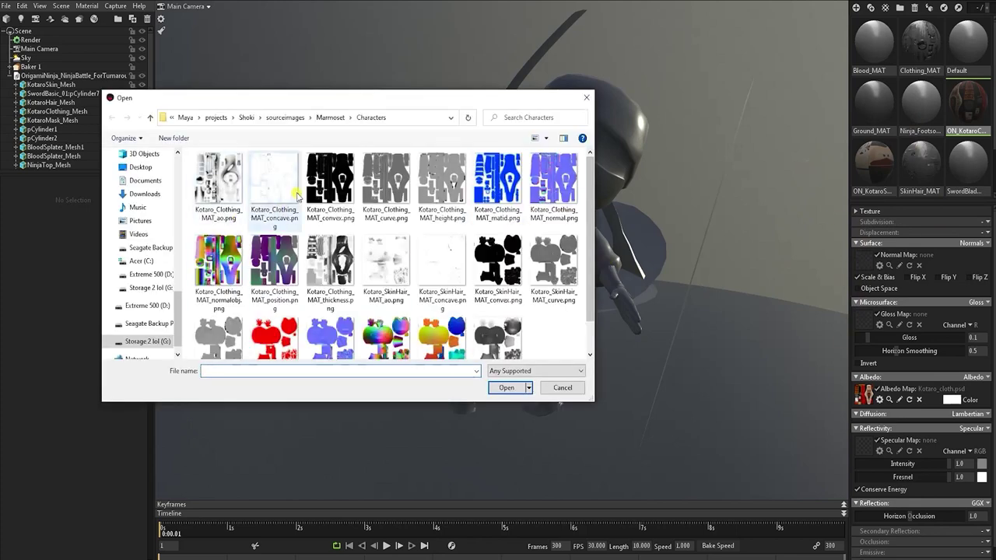
click(551, 183)
click(506, 387)
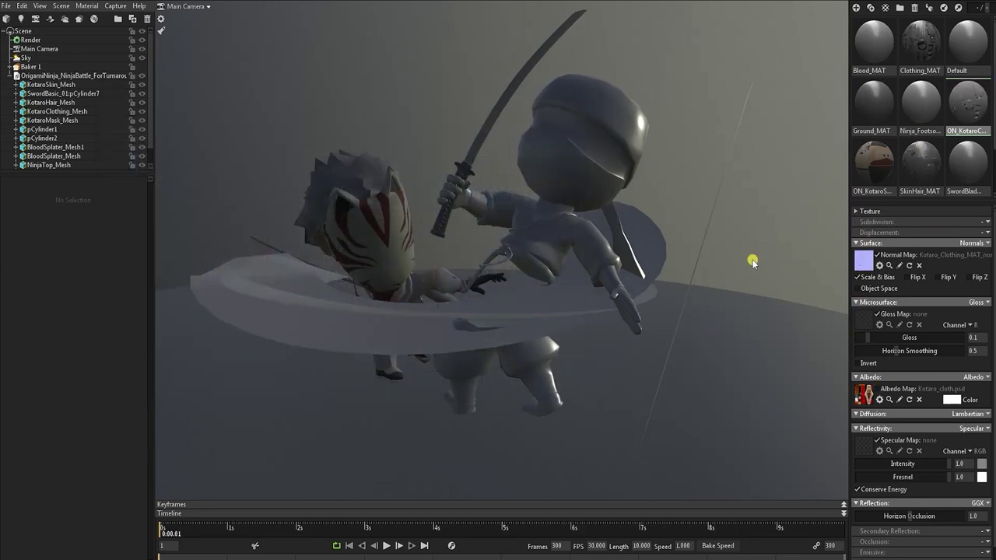
Step: Load Kotaro_SkinHair_MAT_normal.png as the Kotaro skin material's normal map and turn off its albedo map
click(873, 163)
click(864, 395)
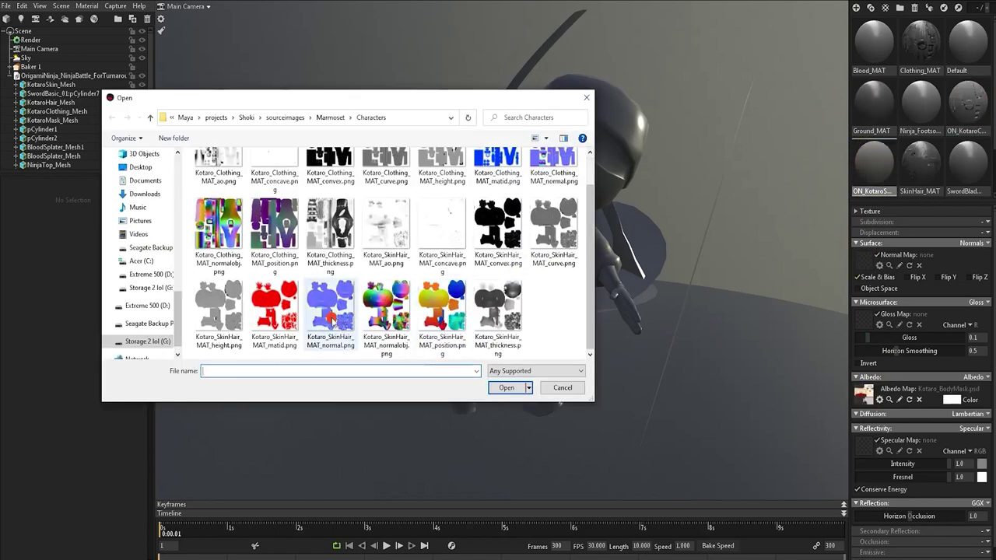
click(510, 385)
Step: Enable Occlusion on the Kotaro skin material and load Kotaro_SkinHair_MAT_ao.png as its occlusion map
scroll(927, 408, down, 1)
click(979, 526)
click(964, 552)
scroll(967, 502, down, 1)
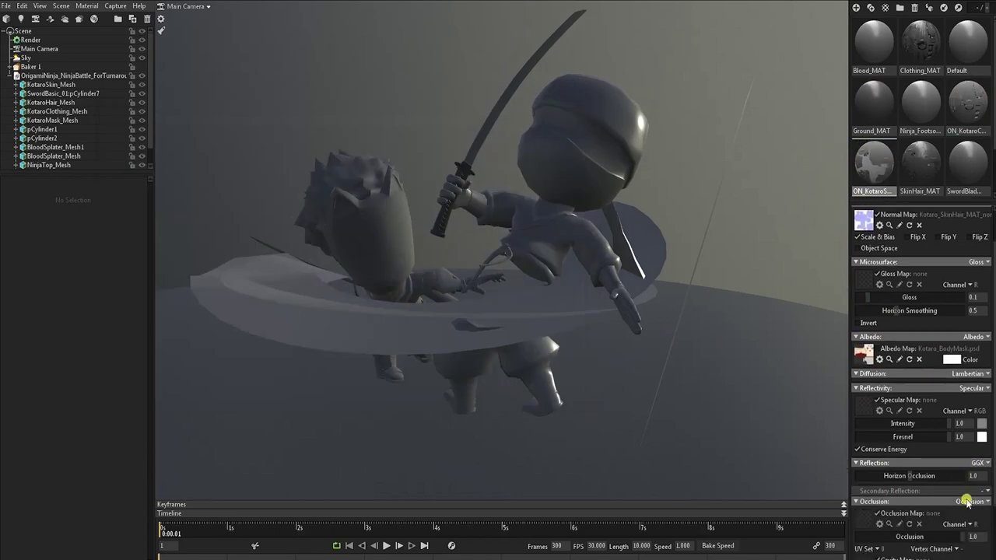
click(866, 519)
scroll(370, 346, down, 1)
click(379, 246)
click(506, 387)
Step: Enable Occlusion on the Kotaro clothing material and load Kotaro_Clothing_MAT_ao.png as its occlusion map
click(967, 111)
click(970, 528)
click(971, 552)
click(864, 516)
click(506, 384)
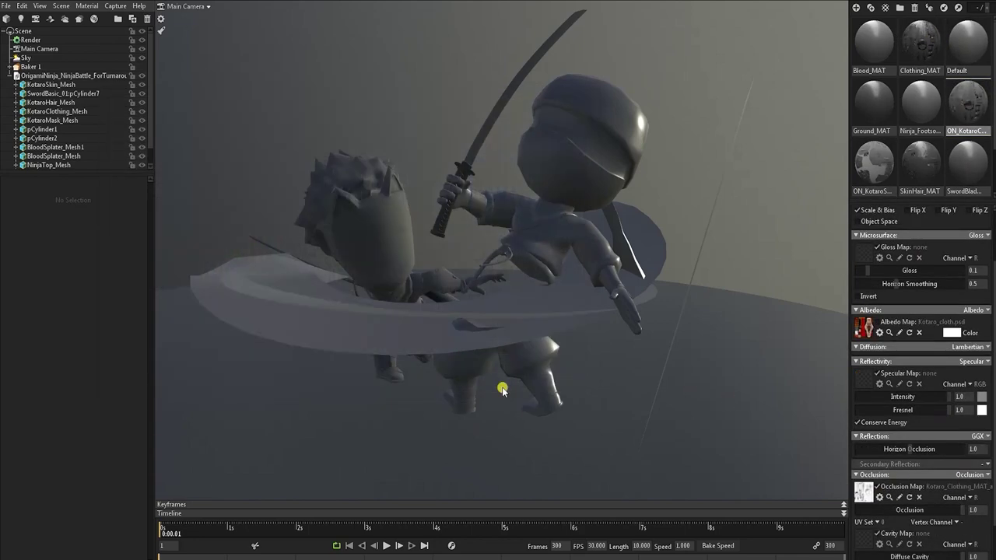
Step: Turn the Kotaro clothing's albedo map back on and give the skin material the Kotaro_BodyMask.jpg albedo, 0.07 gloss and zero specular intensity
scroll(930, 428, up, 1)
click(913, 52)
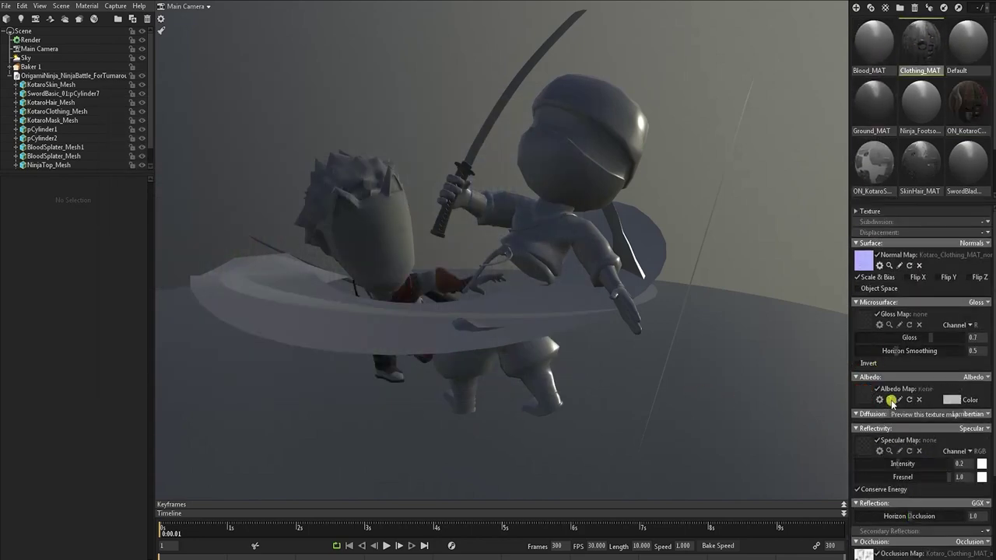
click(879, 162)
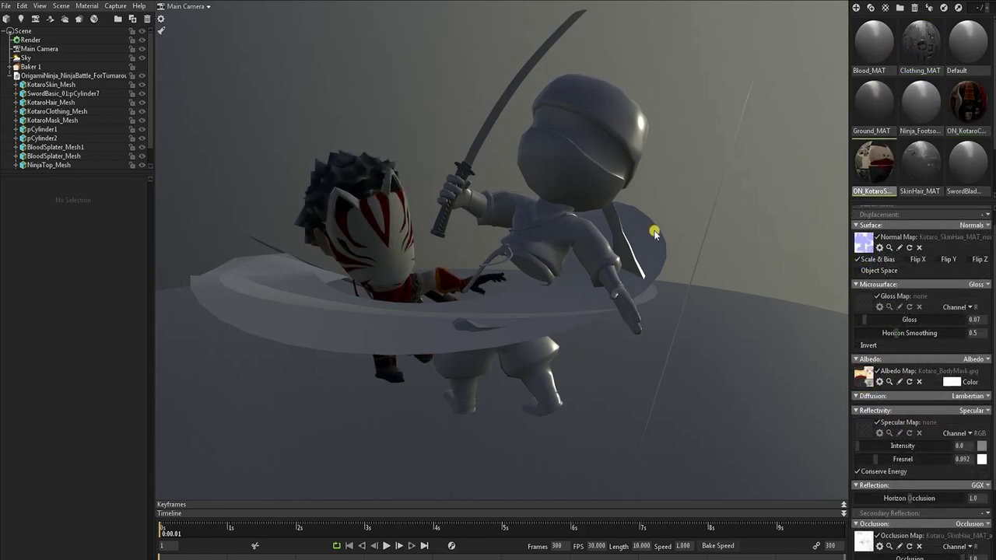
Step: Load the Ninja_Footsoldier texture as the foot soldier material's albedo map and set its gloss to 0.035
click(902, 102)
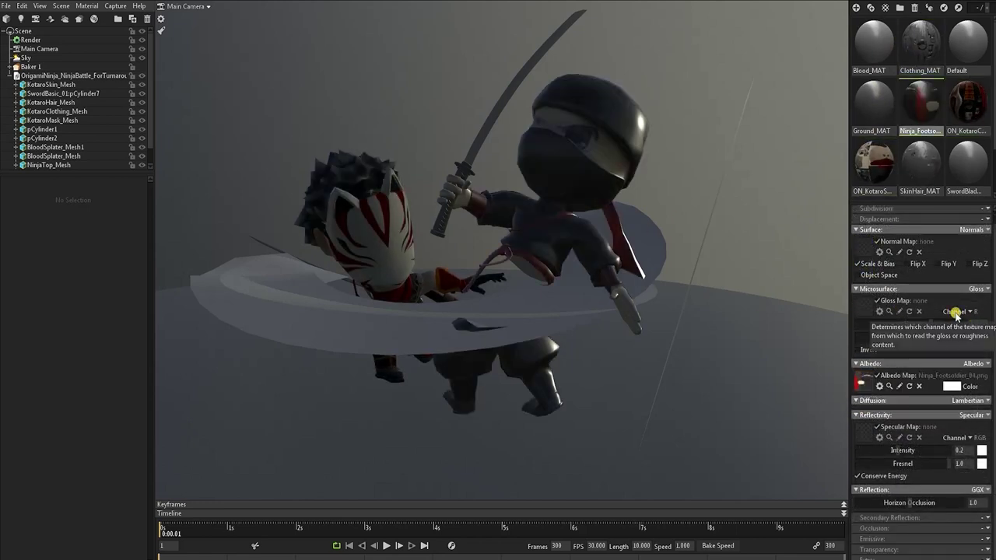
text(0.035)
key(Return)
Step: Set the blood material's transparency to Cutout using the albedo alpha and change its albedo color to red
click(874, 44)
click(982, 550)
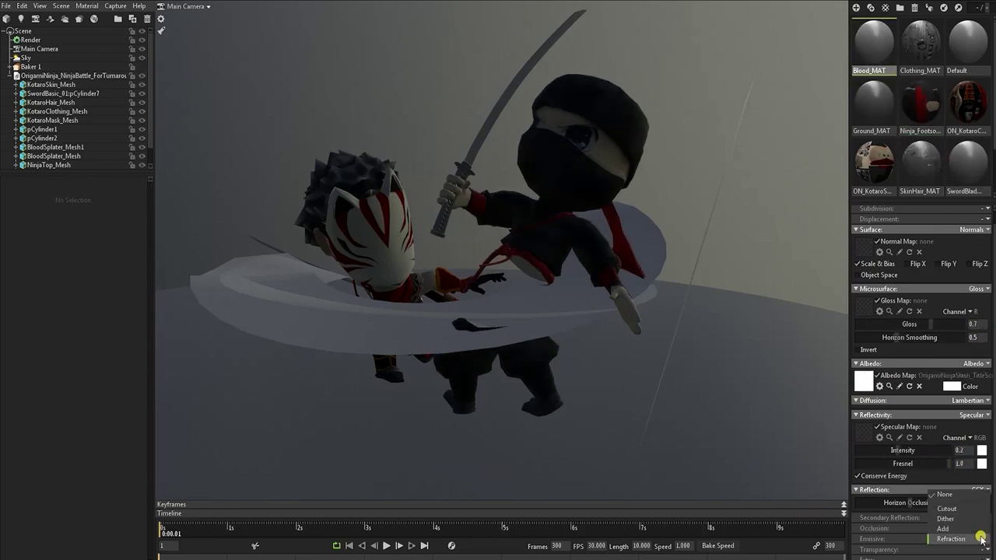
click(961, 519)
click(952, 399)
drag(264, 432, 277, 398)
click(397, 423)
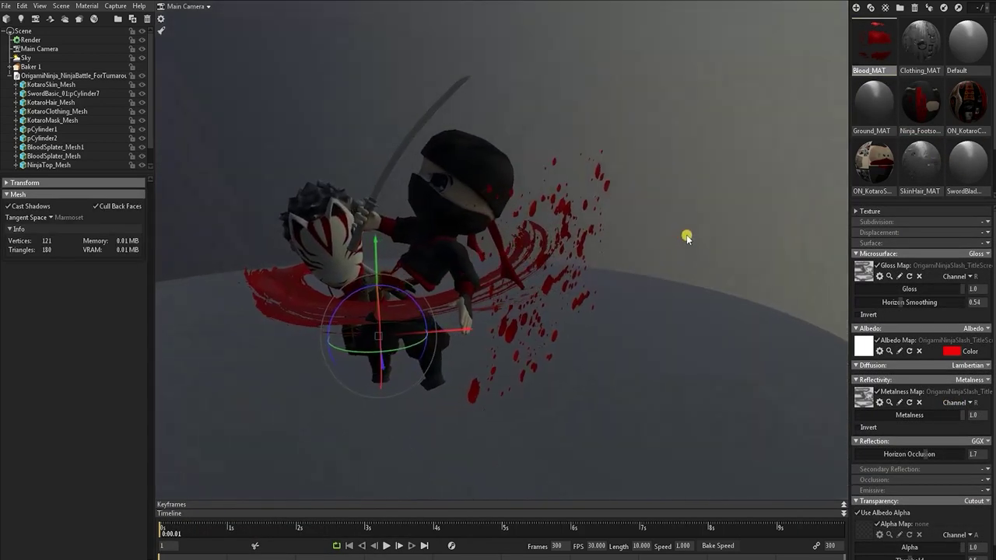
Step: Turn off back-face culling for BloodSplater_Mesh1 and check the splatter from another angle
click(584, 260)
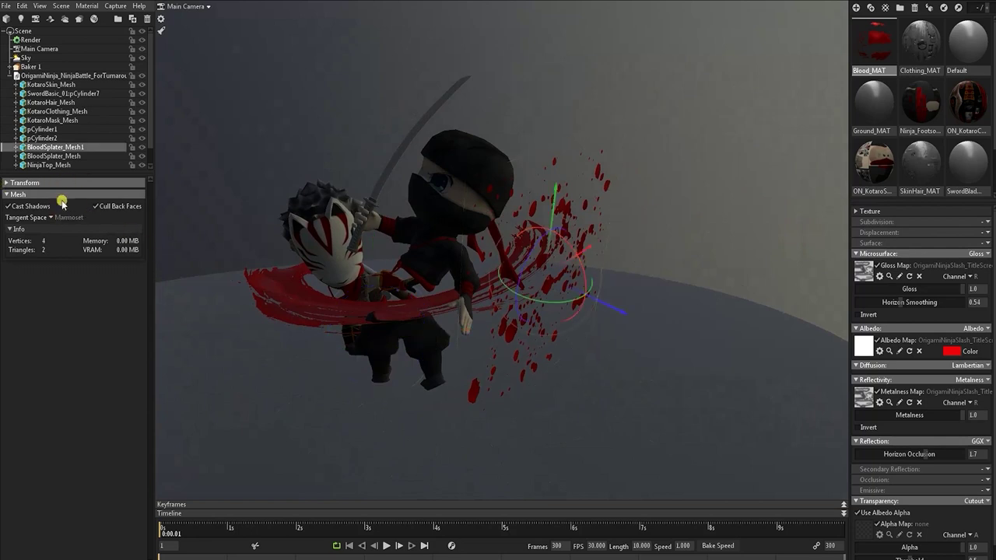
click(97, 206)
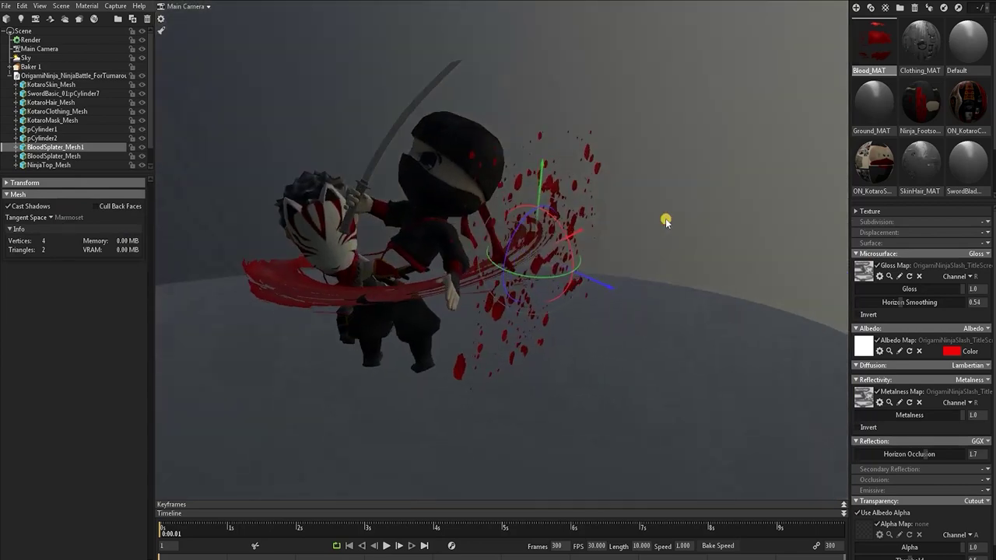
mouse_move(666, 222)
right_down()
mouse_move(688, 231)
mouse_move(678, 229)
right_up()
click(634, 178)
drag(633, 179, 720, 193)
Step: Turn off back-face culling for the sword slash meshes and for BloodSplater_Mesh
click(43, 129)
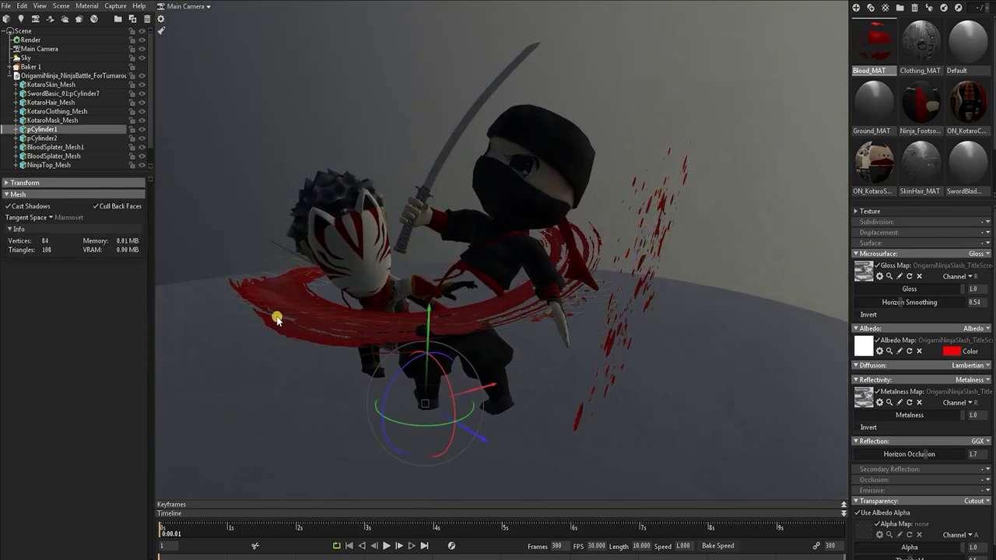
drag(226, 213, 580, 416)
click(709, 243)
drag(710, 243, 604, 134)
drag(218, 249, 254, 289)
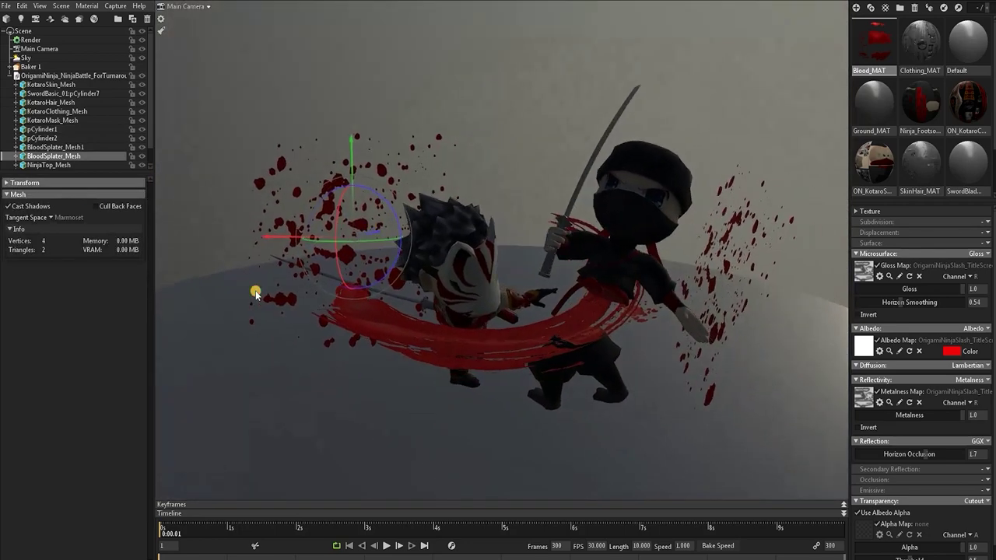
click(772, 88)
Step: Switch the ground material's reflectivity to Metalness and load the ThinScrubgrass metallic map and a normal map
click(826, 390)
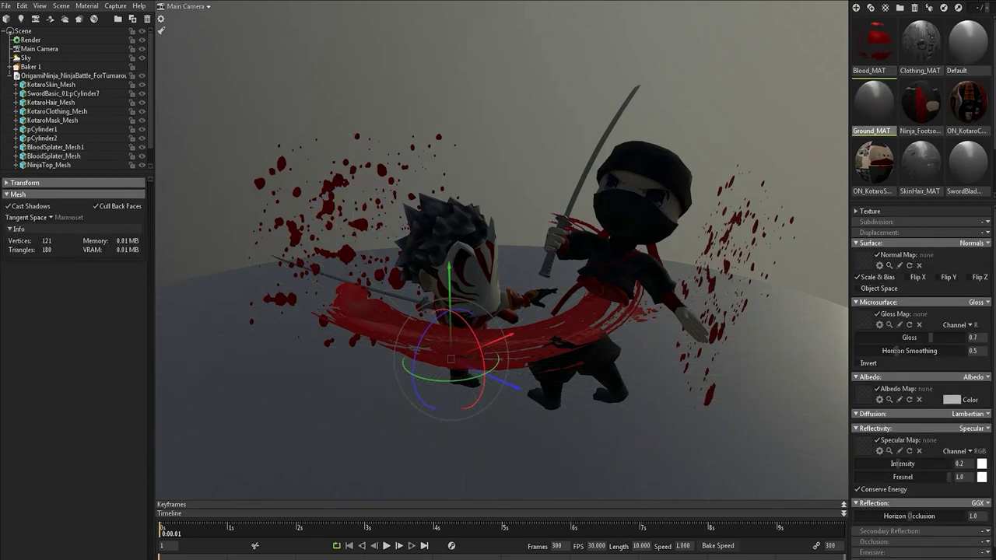
click(984, 427)
click(951, 452)
drag(995, 457, 863, 450)
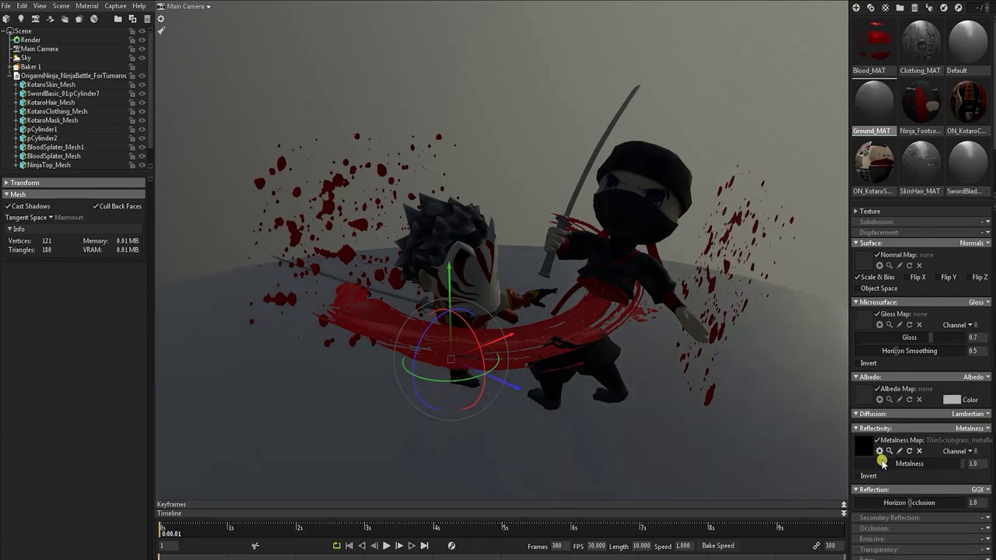
drag(995, 233, 864, 261)
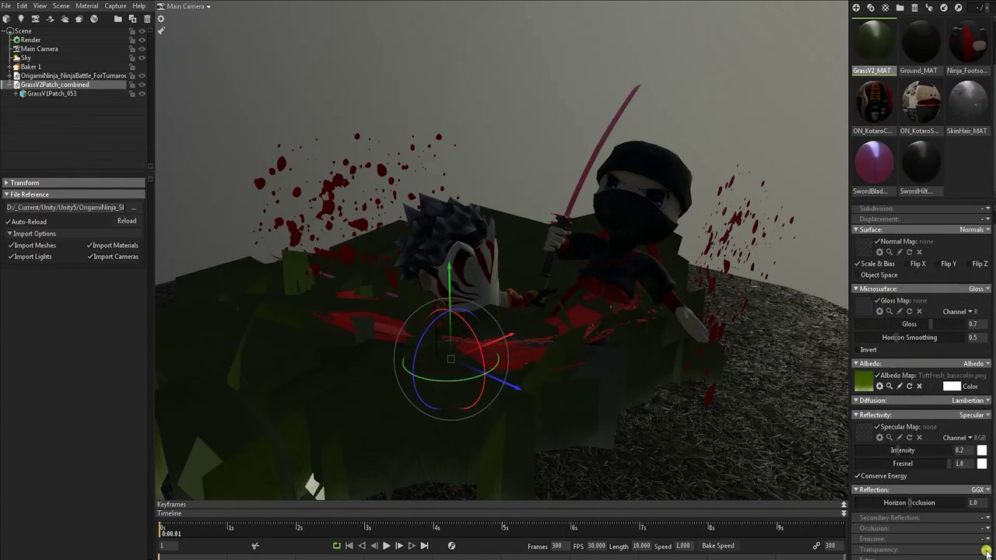
Step: Set the transparency of the GrassV2 material to Cutout and assign its alpha map
click(986, 550)
drag(993, 455, 992, 510)
drag(995, 498, 864, 514)
click(958, 520)
click(955, 533)
Step: Switch the GrassV2 material's reflectivity to Metalness, loading TuftFresh_metallic.png as metalness map and TuftFresh_normal.png as normal map
click(973, 350)
click(961, 370)
scroll(918, 350, up, 2)
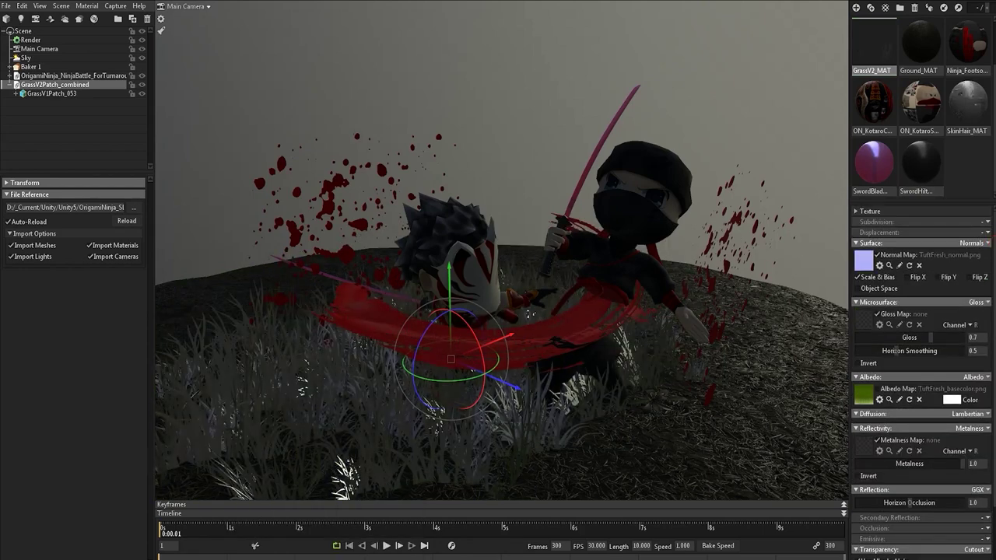
drag(868, 455, 866, 450)
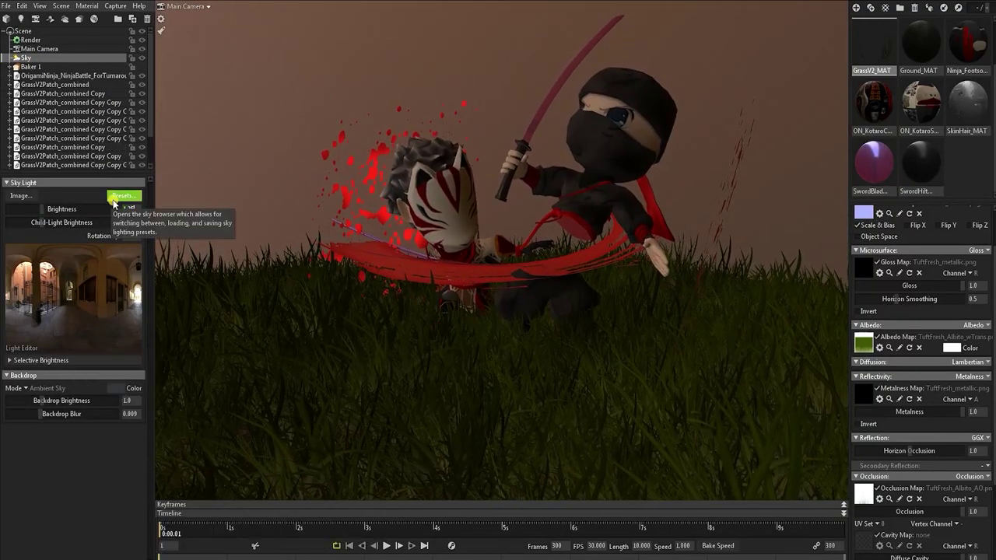
Step: Add four sky lights on the sky's environment image and tint the grass material's albedo color light pink
click(46, 267)
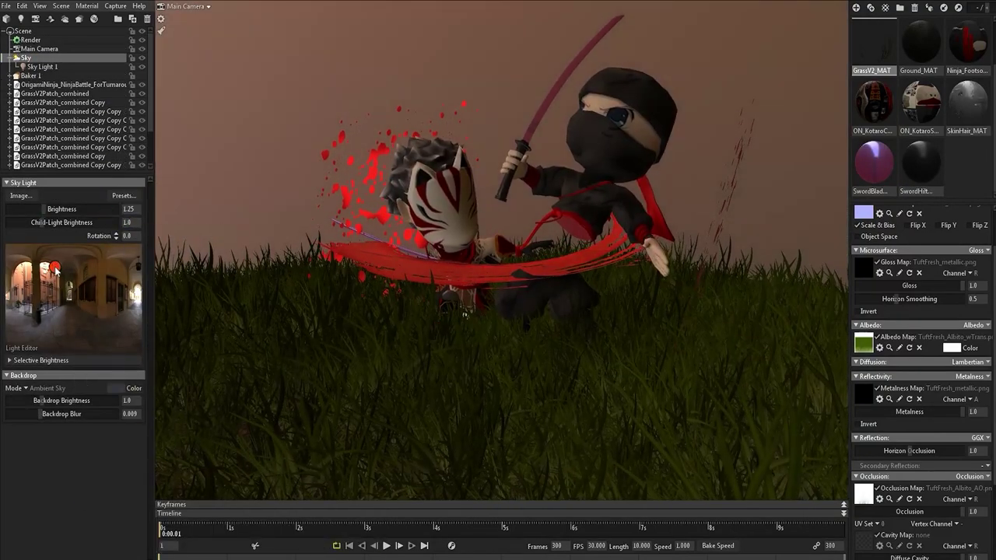
click(73, 295)
click(136, 290)
click(138, 294)
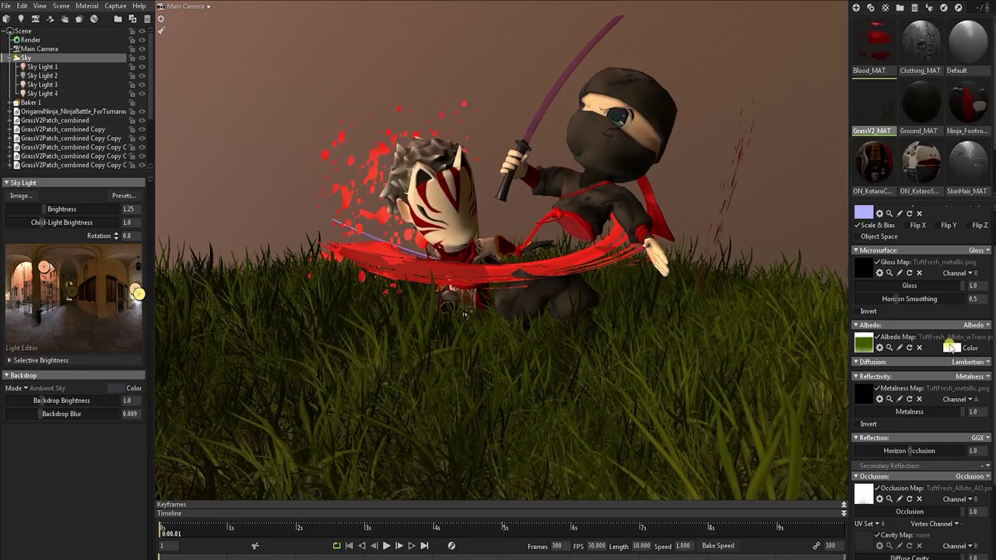
click(951, 347)
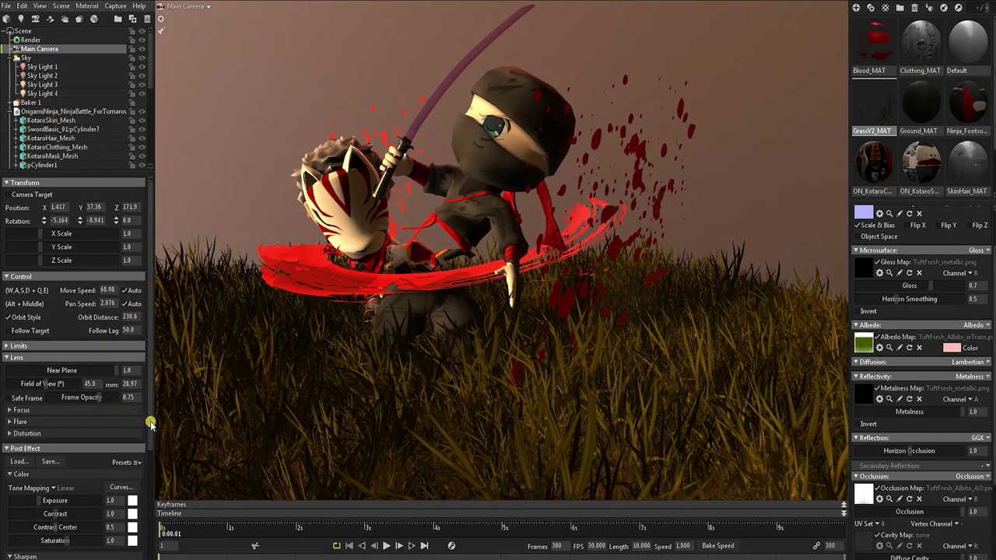
Step: Give the main camera a light red bloom with brightness about 0.26 and size 0.094, and slightly increase the grain strength
scroll(147, 422, down, 4)
click(134, 454)
click(432, 262)
click(603, 271)
drag(12, 454, 30, 468)
click(119, 453)
text(0.2)
key(Return)
click(129, 469)
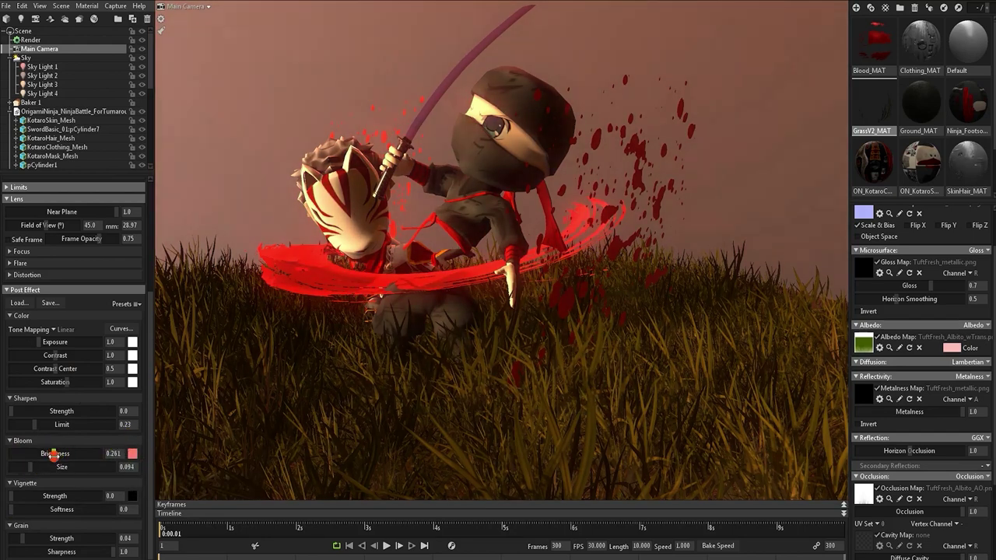
drag(23, 538, 27, 538)
Step: Enable global illumination in the render settings with 4x occlusion detail, brightness about 2.4 and voxel scene fit about 1.55
click(31, 40)
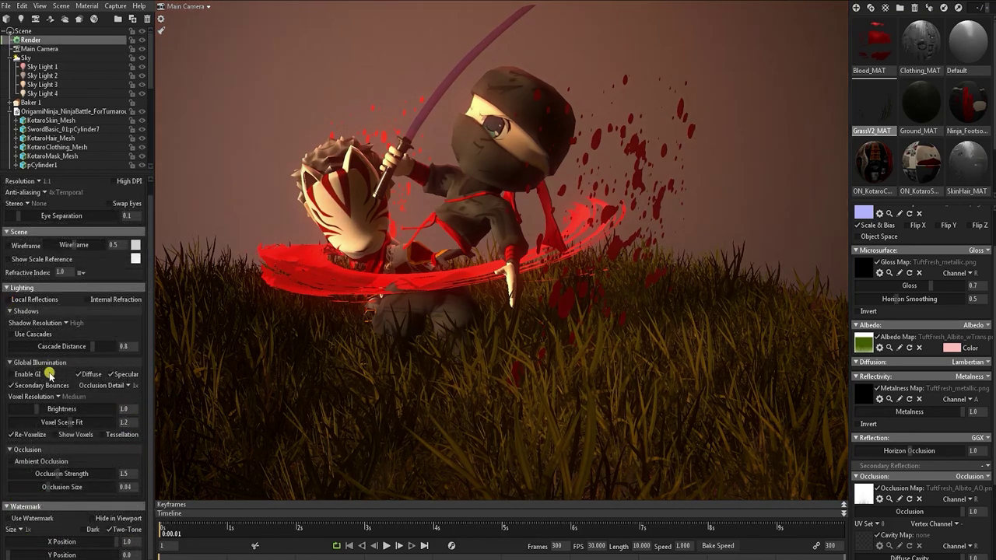
click(11, 374)
drag(41, 408, 52, 408)
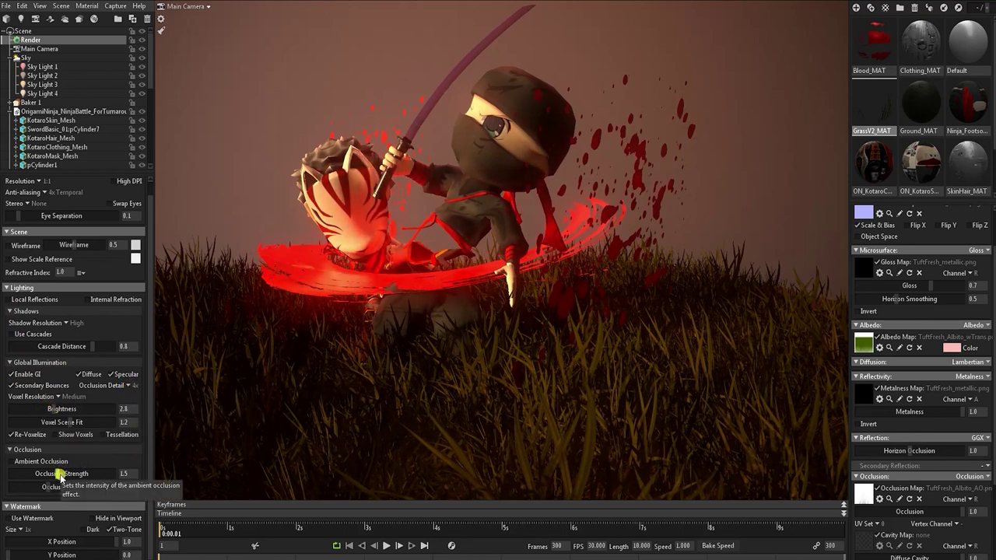
click(49, 409)
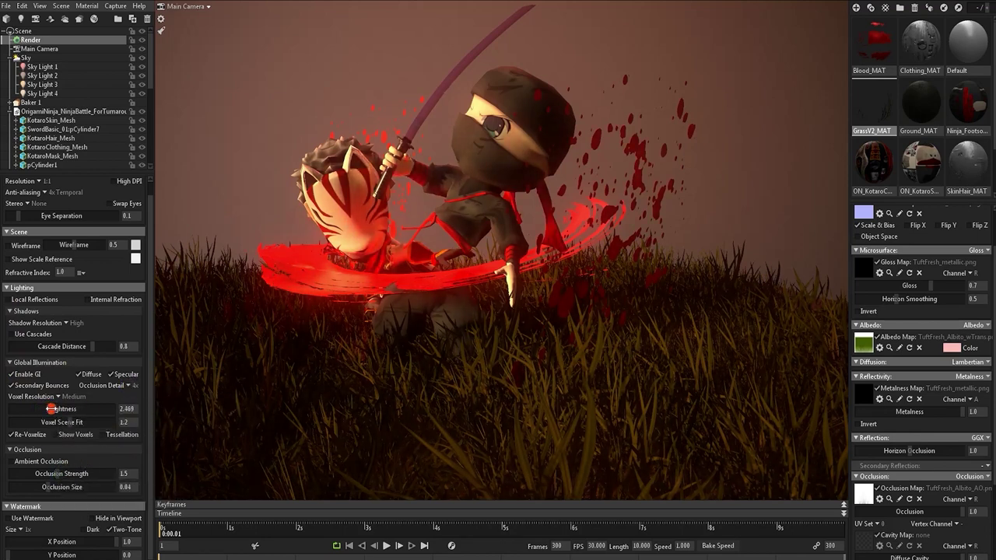
drag(56, 425, 85, 423)
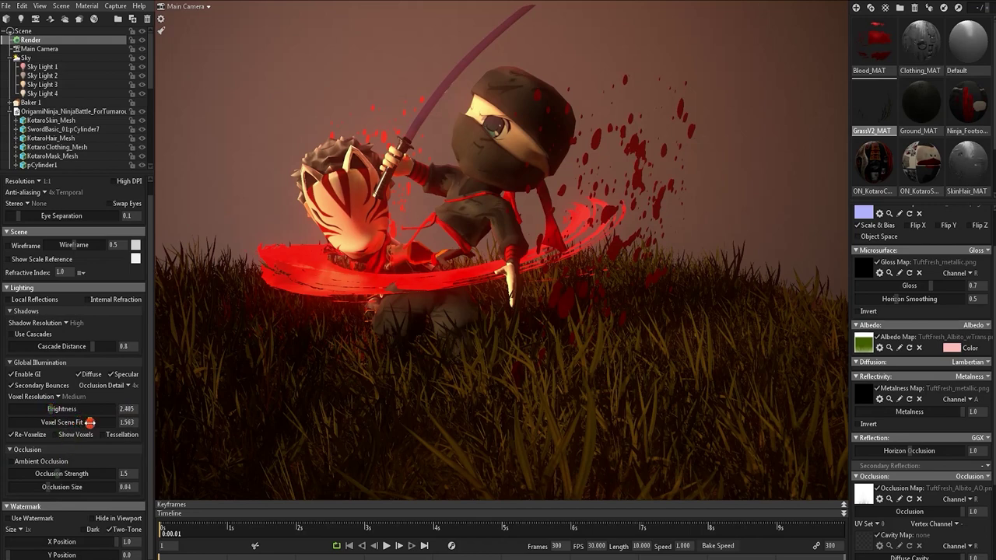
Step: Enable ambient occlusion with an occlusion strength of about 1.76
click(78, 473)
click(11, 461)
scroll(117, 449, up, 1)
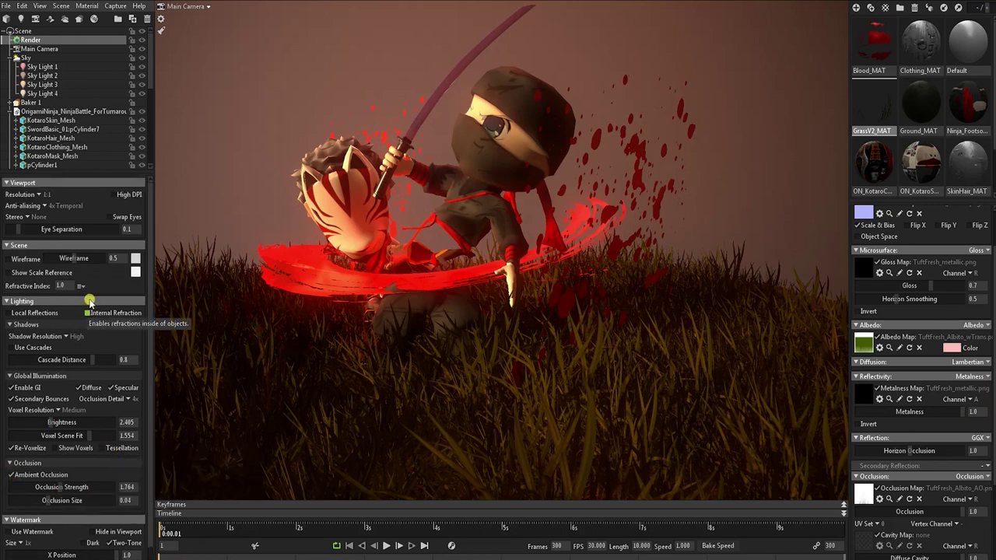
Step: Turn on the main camera's depth of field with focus distance about 99.8, near blur 8.8, far blur about 8.16 and max bokeh size about 1.04
click(40, 49)
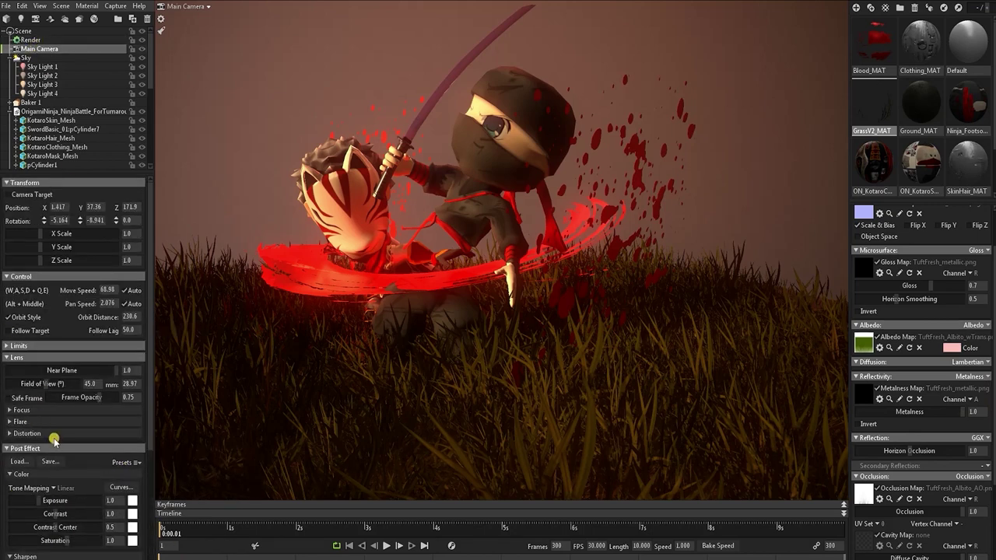
click(18, 410)
click(11, 421)
drag(70, 447, 63, 448)
scroll(389, 338, up, 2)
alt+middle_drag(389, 338, 402, 376)
drag(67, 461, 53, 474)
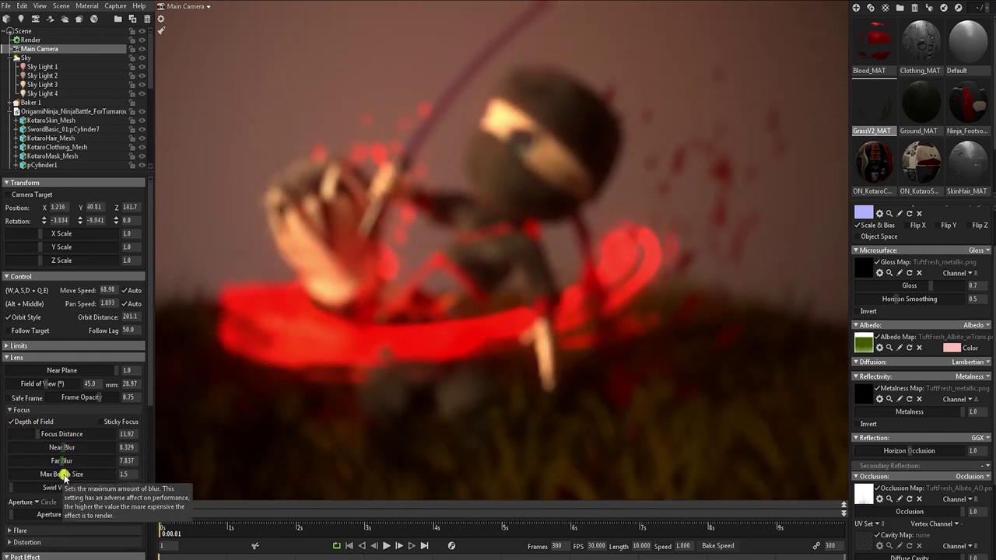
click(50, 437)
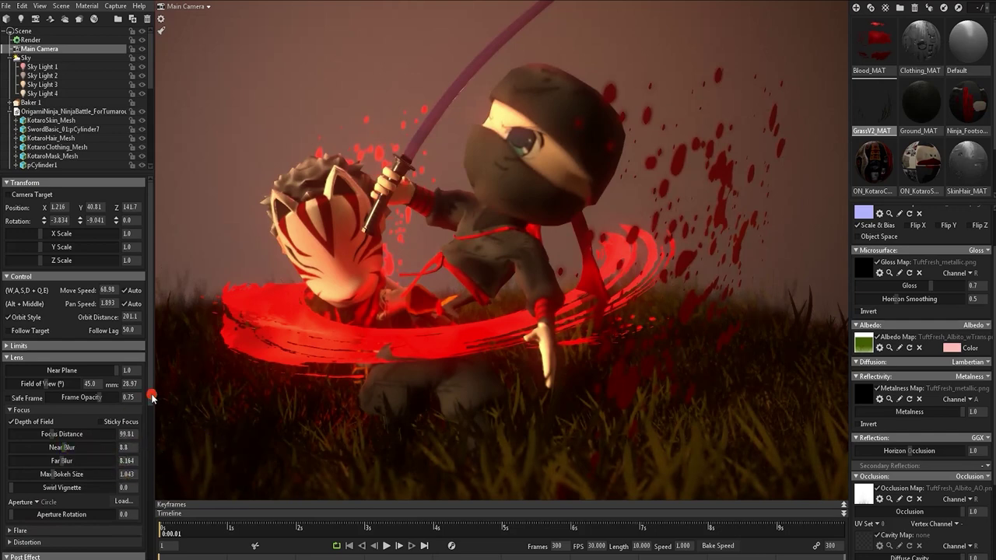
Step: Give the main camera a lens flare with strength 10.0 and size about 1.84
drag(153, 395, 152, 407)
click(21, 388)
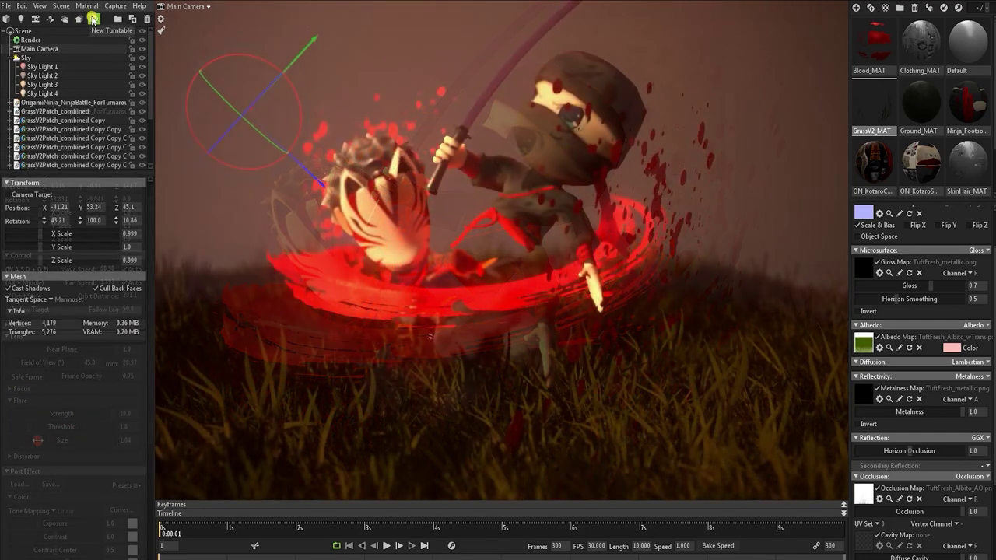
click(66, 156)
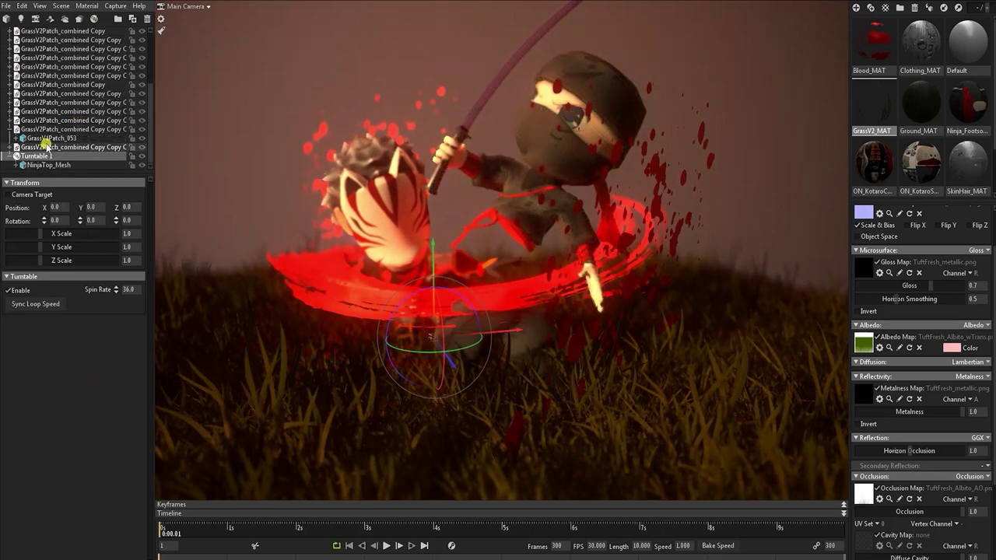
key(Delete)
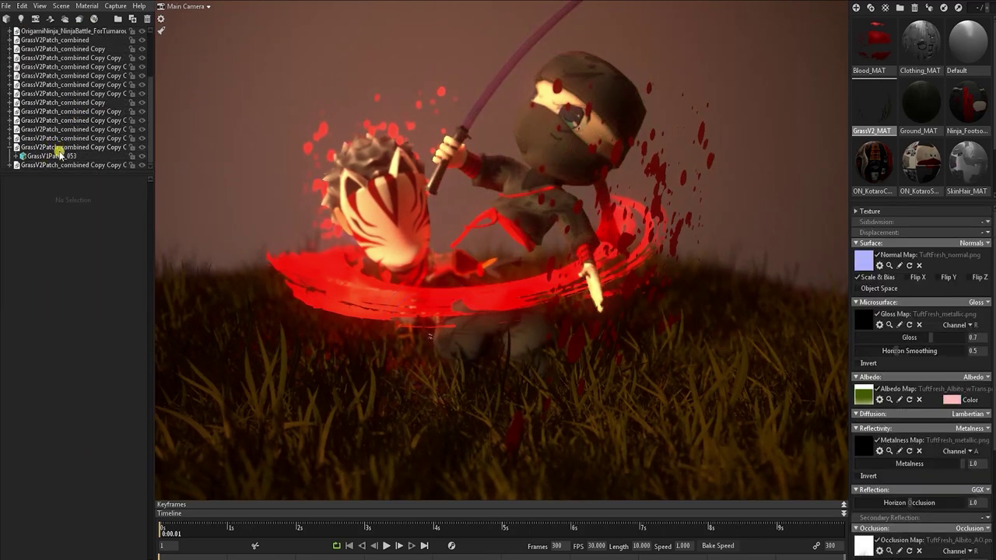
scroll(79, 139, up, 3)
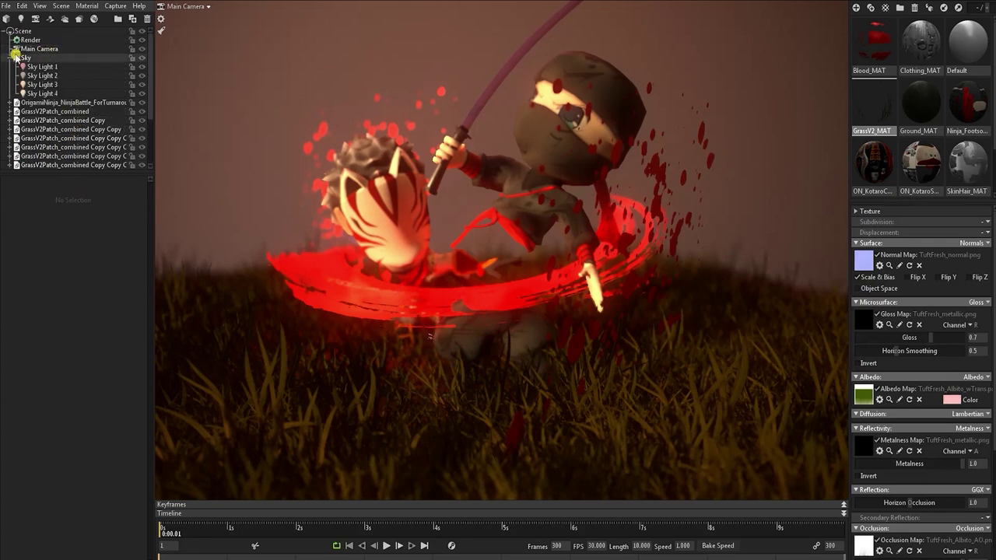
Step: Create a turntable holding the OrigamiNinja scene and move all the GrassV2Patch_combined objects into it
click(38, 68)
click(94, 18)
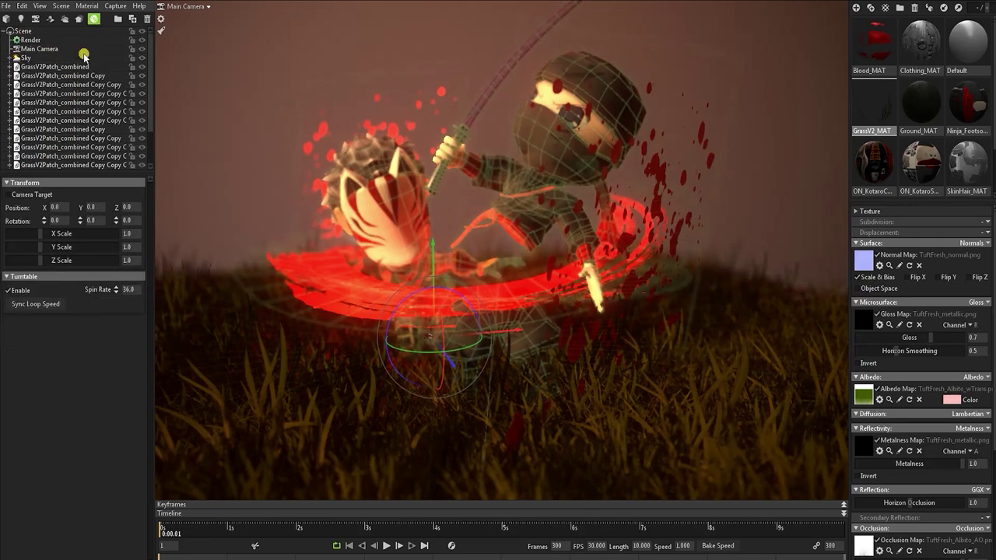
click(66, 67)
scroll(64, 109, down, 3)
shift+click(57, 148)
drag(57, 148, 44, 157)
click(12, 68)
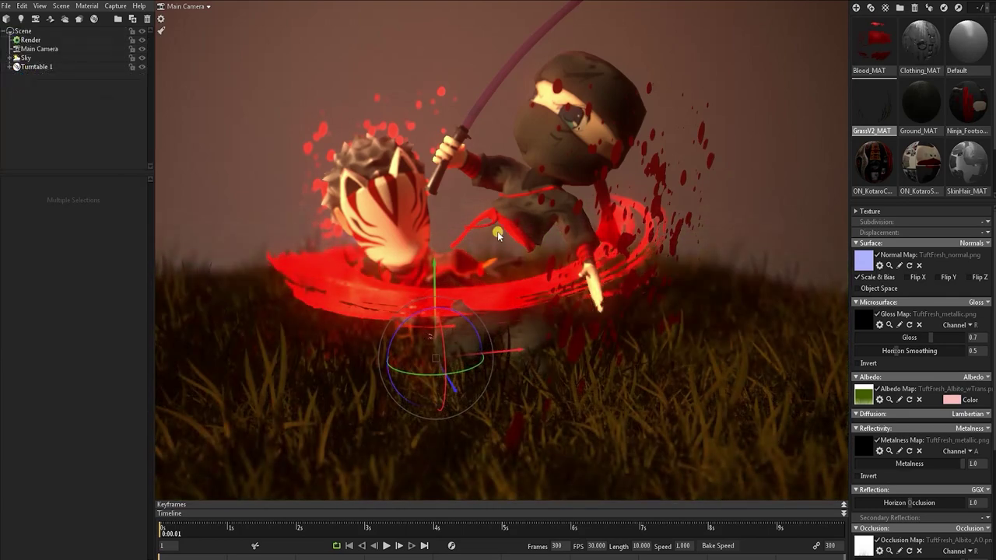